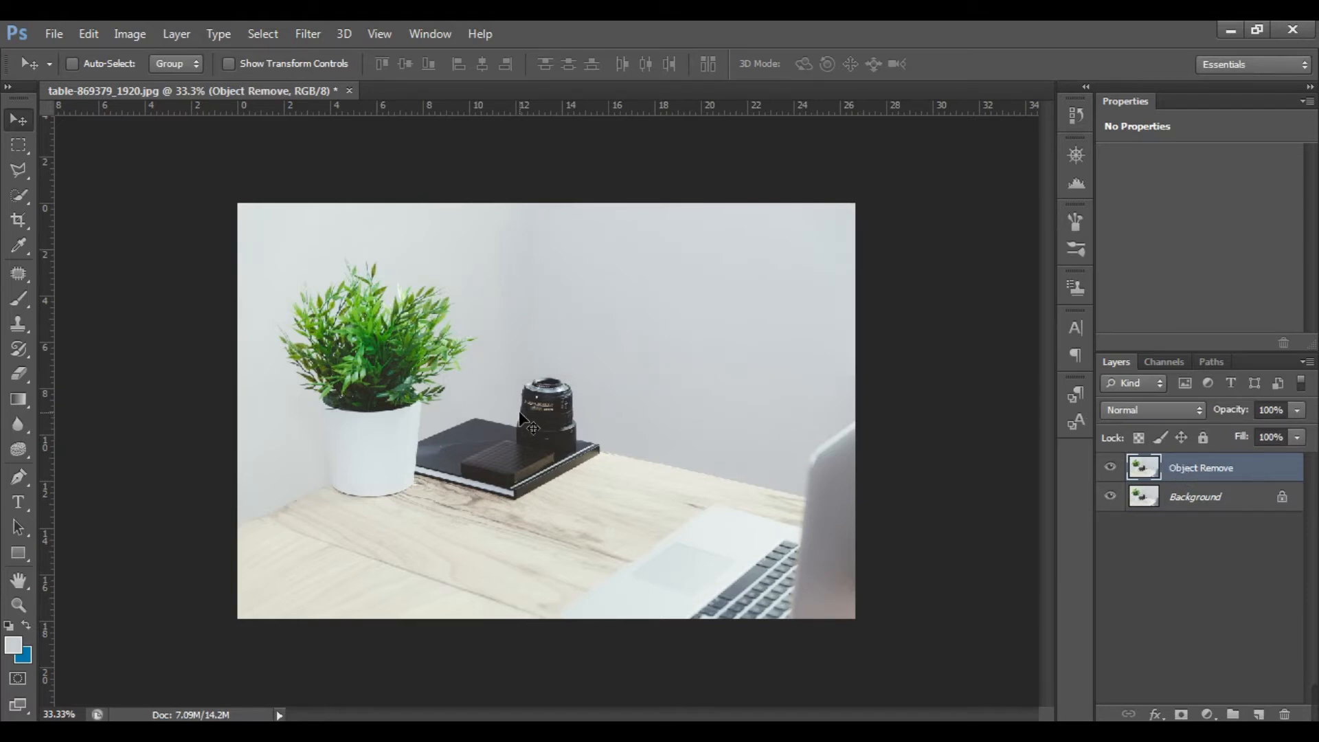
Start a Pen tool path along the tabletop's back edge, from right of the notebook to the table's rear corner
left_click(28, 485)
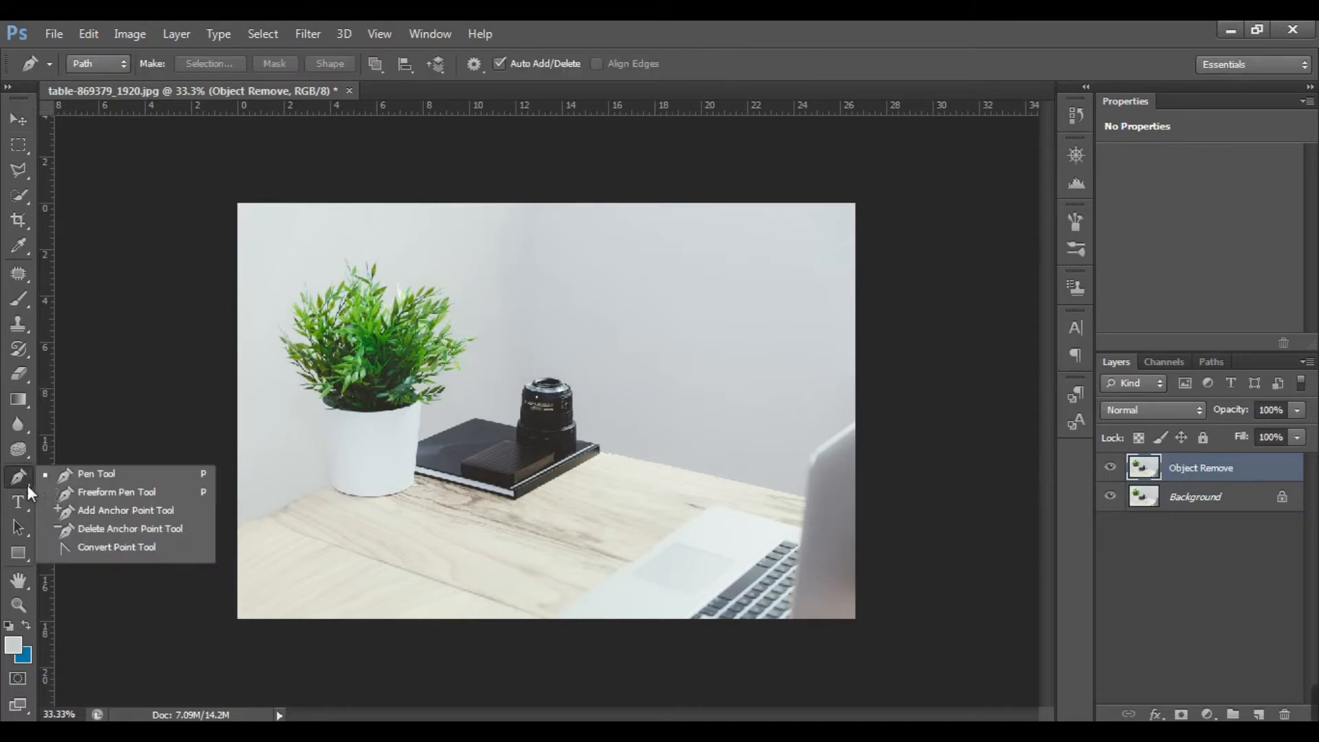
left_click(84, 475)
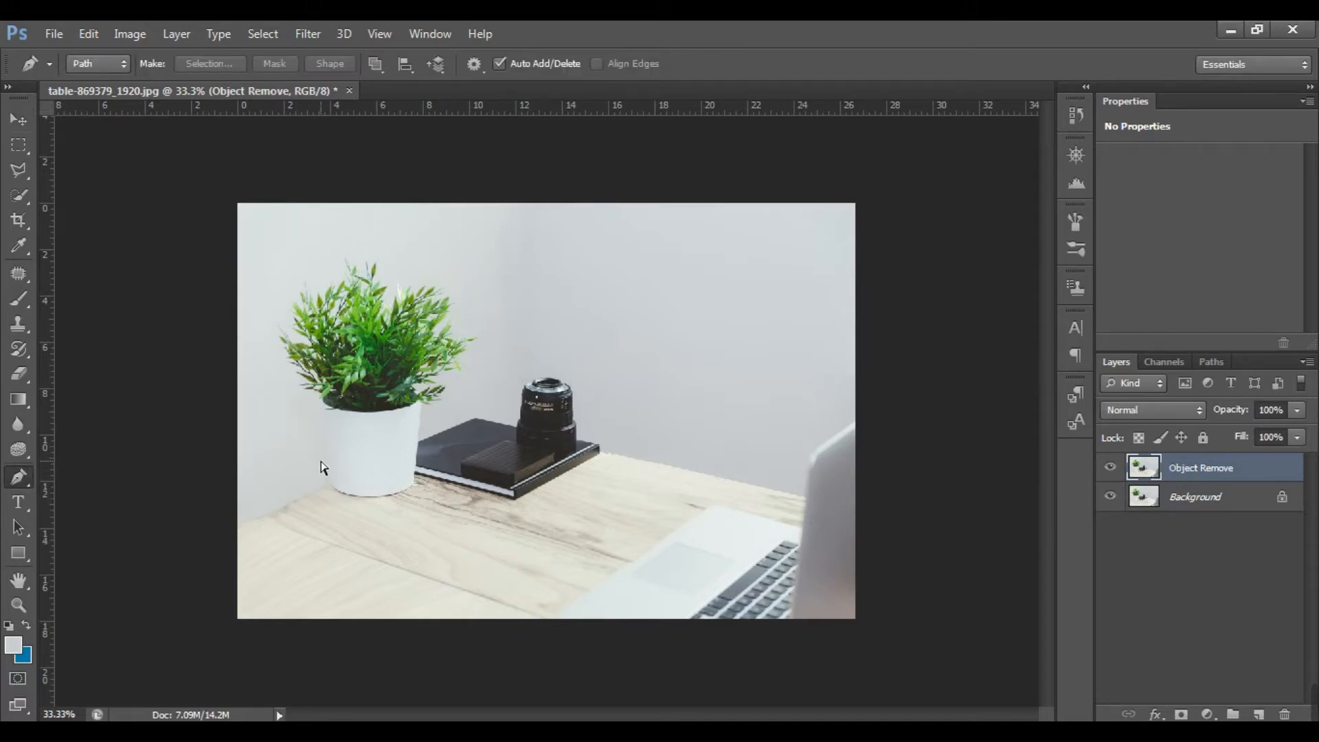
key("ctrl+plus")
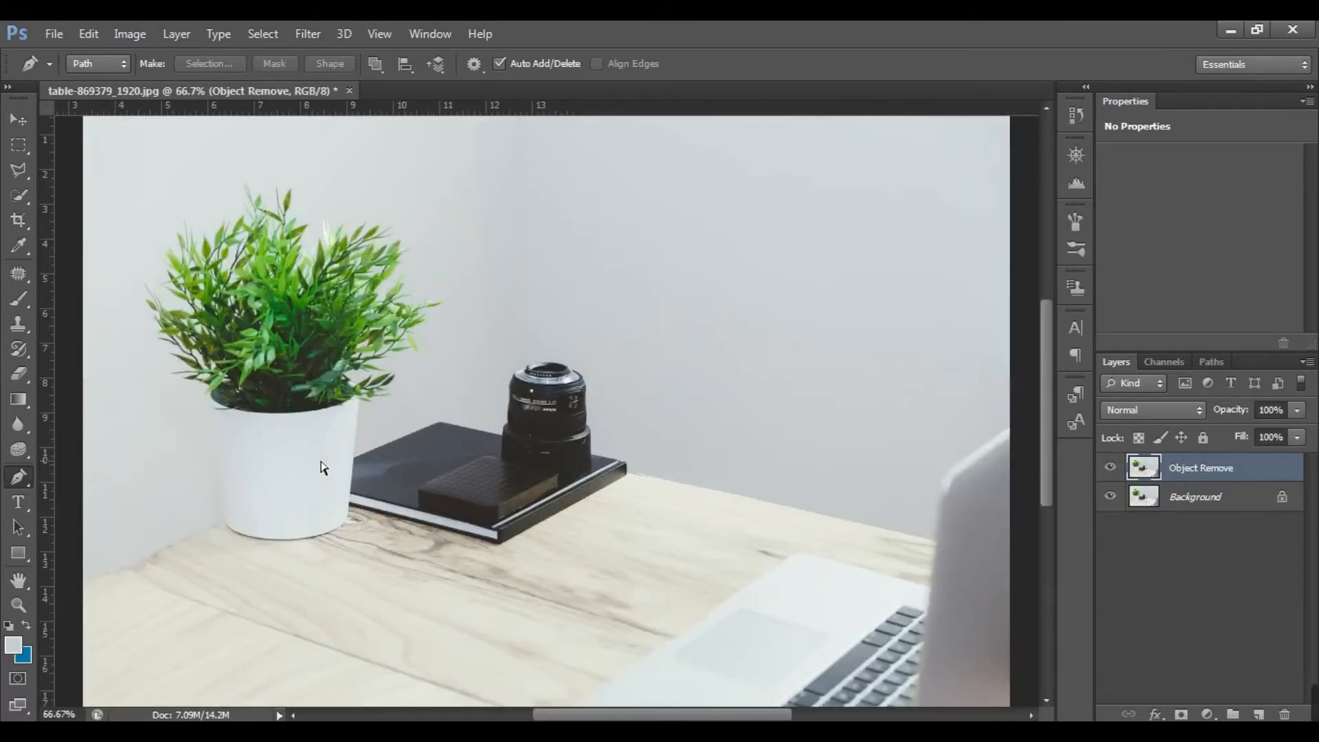
key("ctrl+plus")
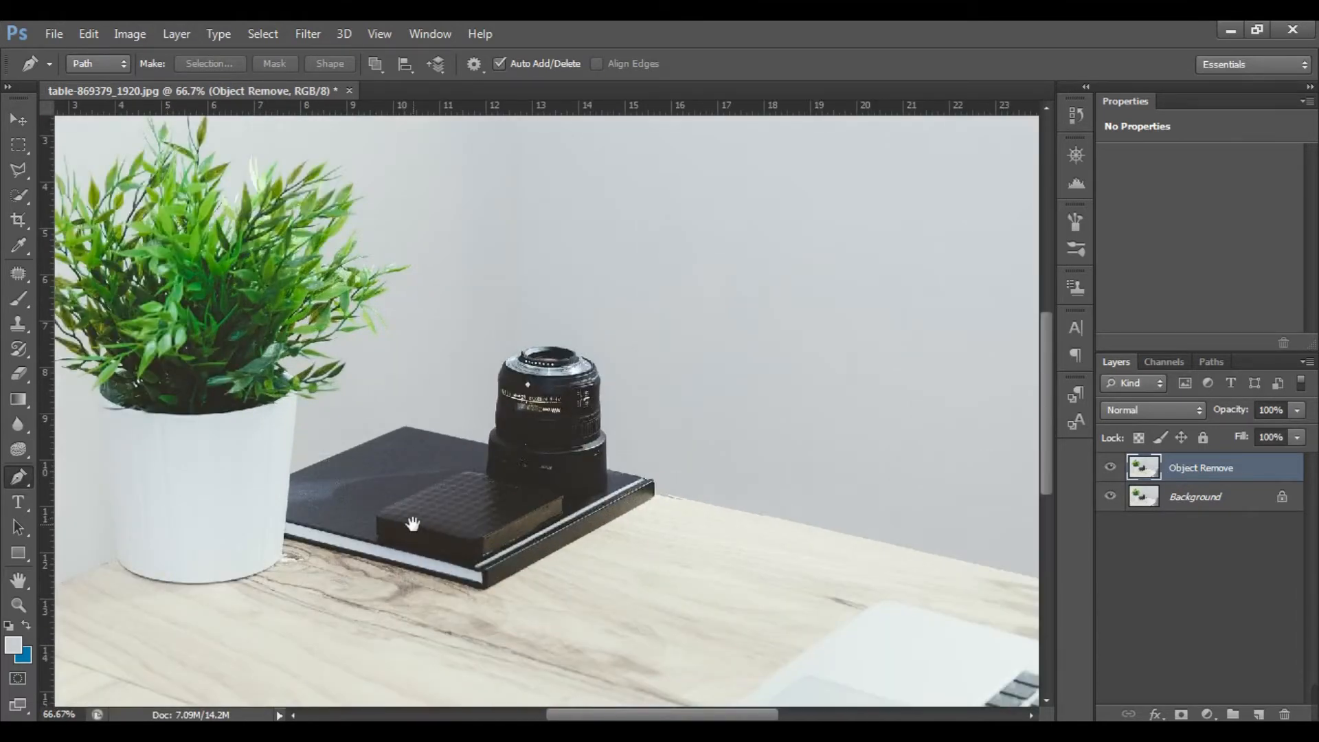
left_click_drag(499, 524, 489, 463)
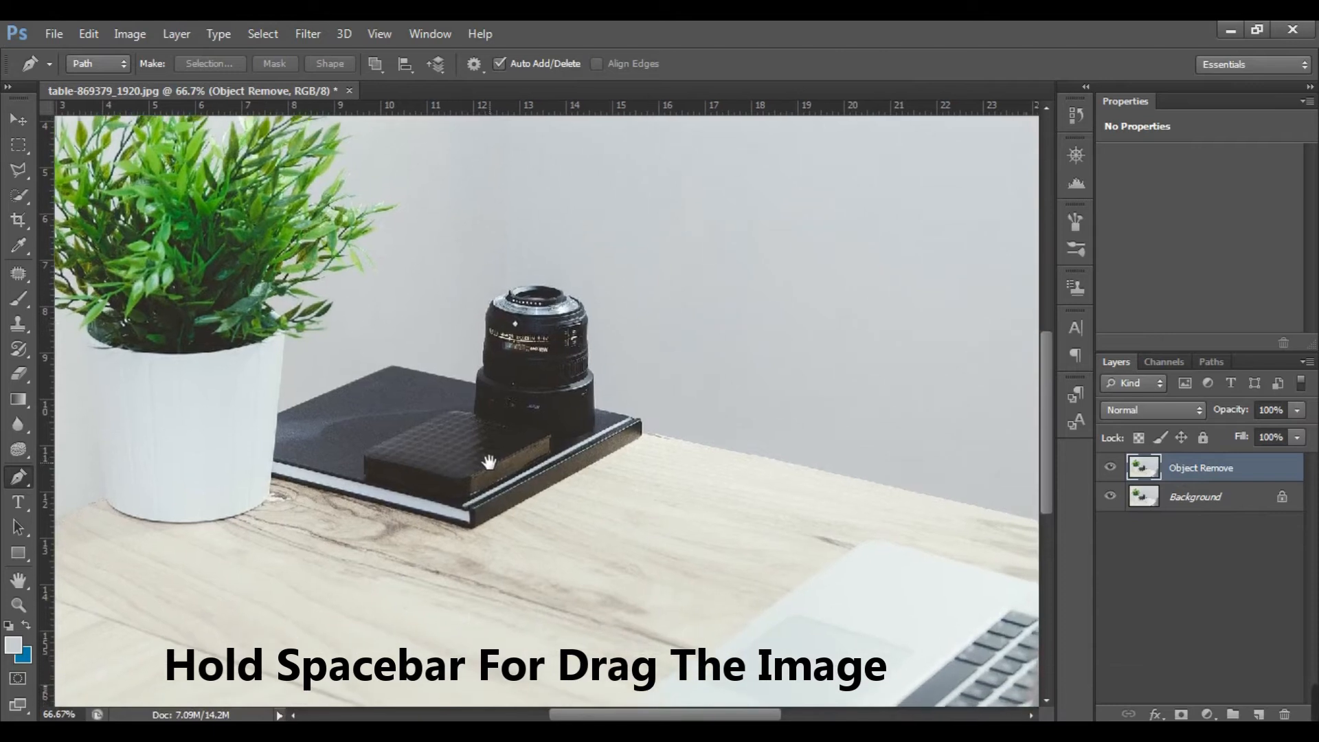
left_click(705, 447)
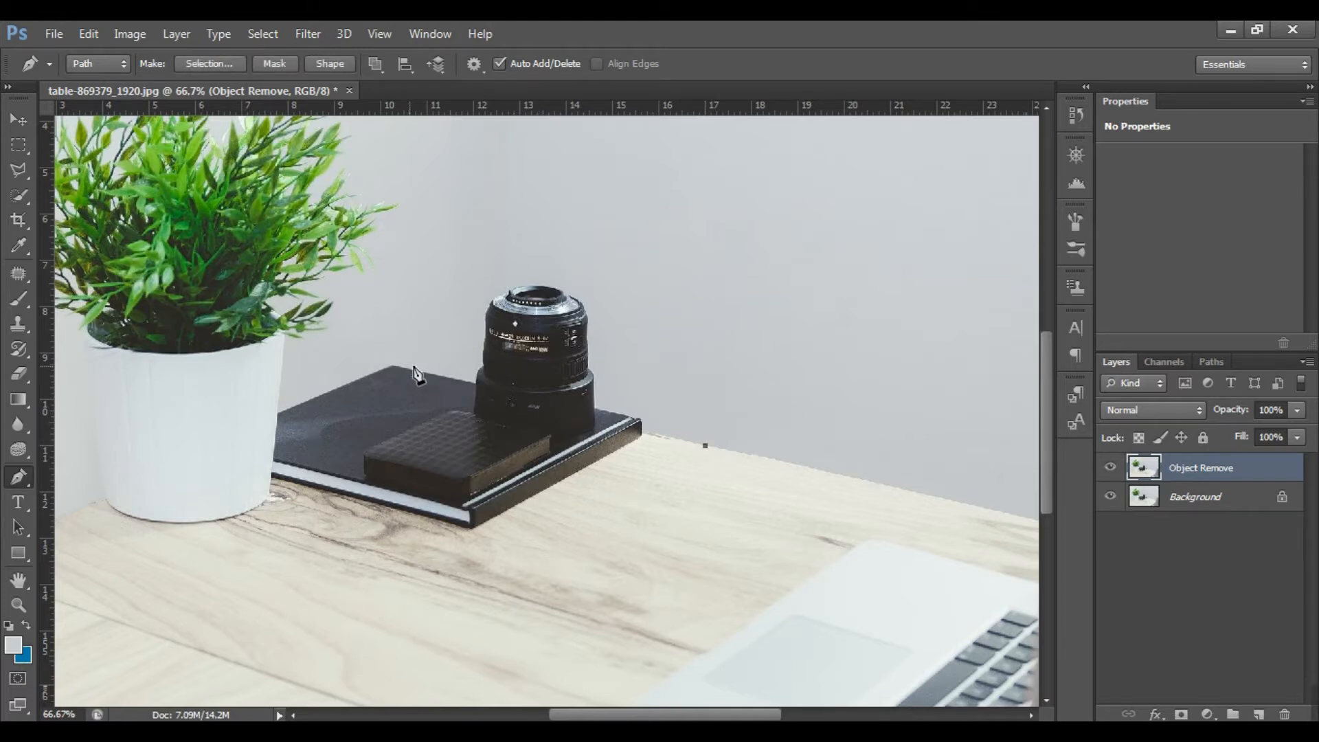
left_click(387, 370)
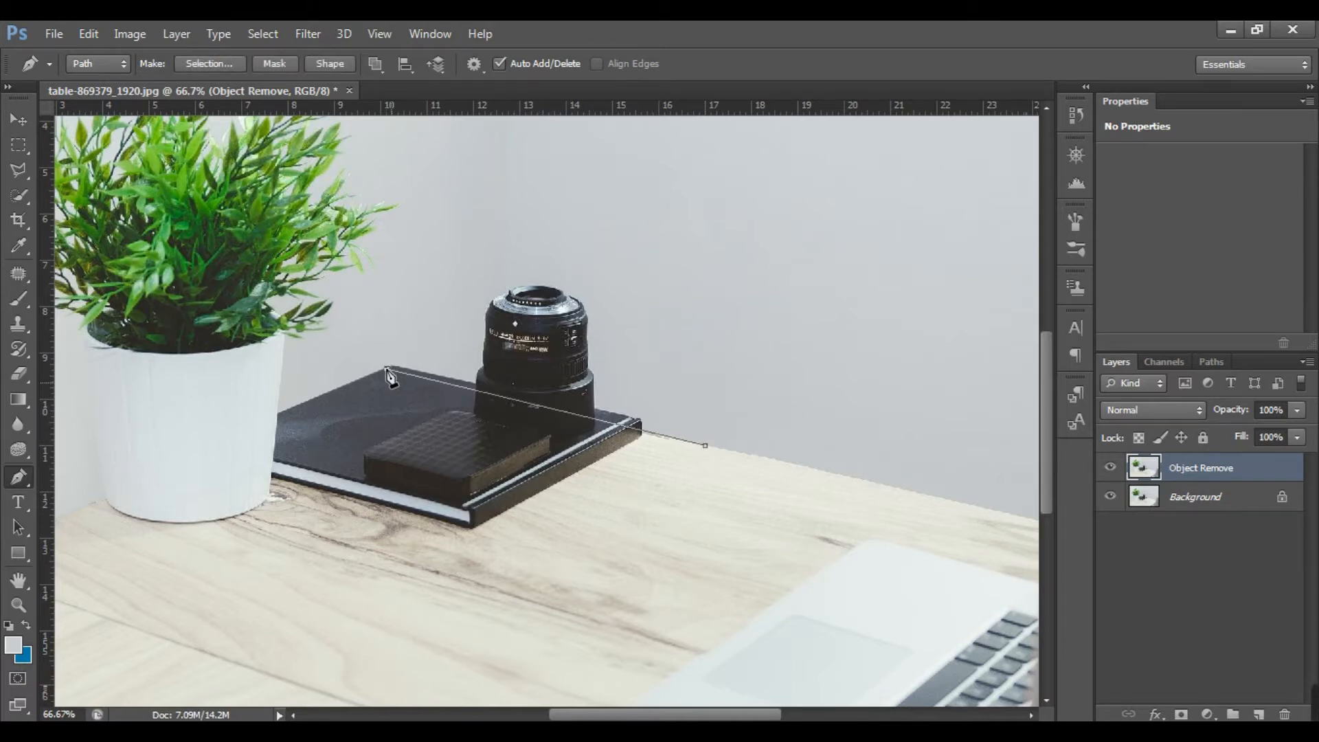
Continue the path along the table's left edge and the image's bottom border, then close it beside the laptop to enclose the tabletop
left_click_drag(393, 452, 629, 349)
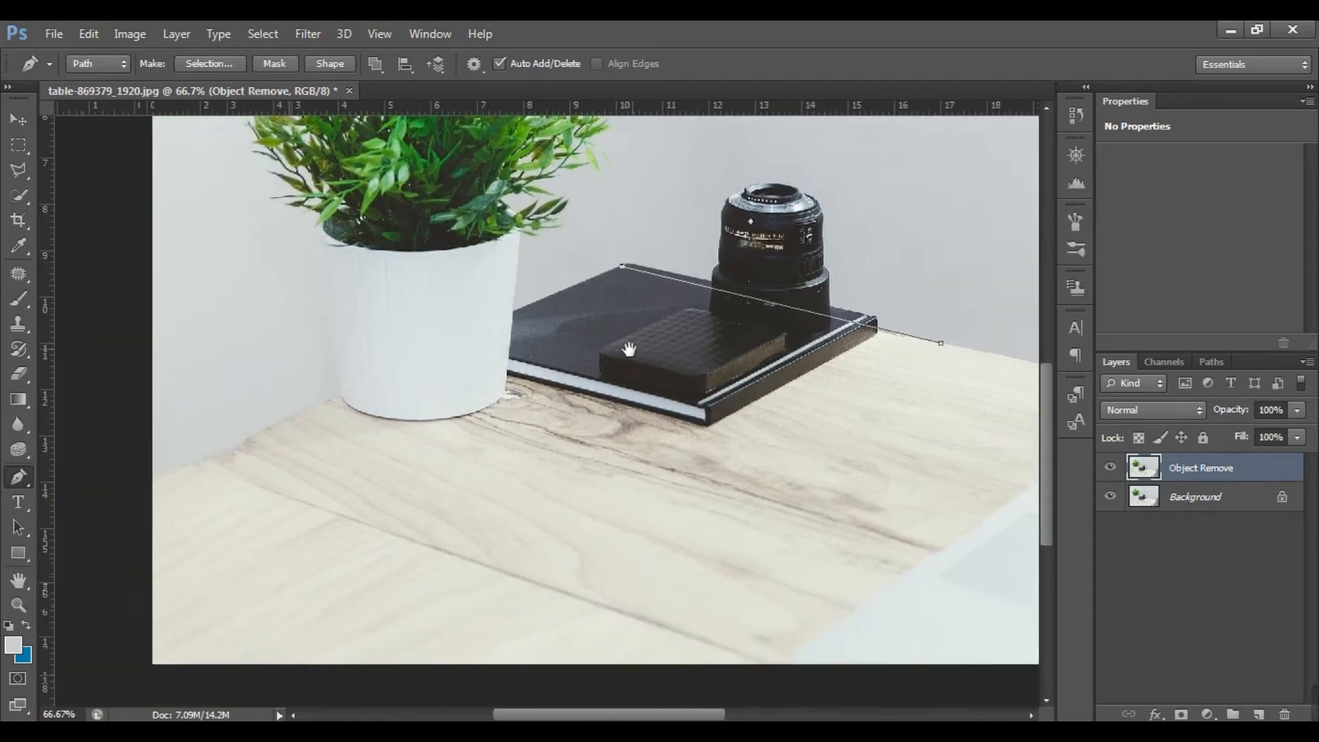
left_click(153, 479)
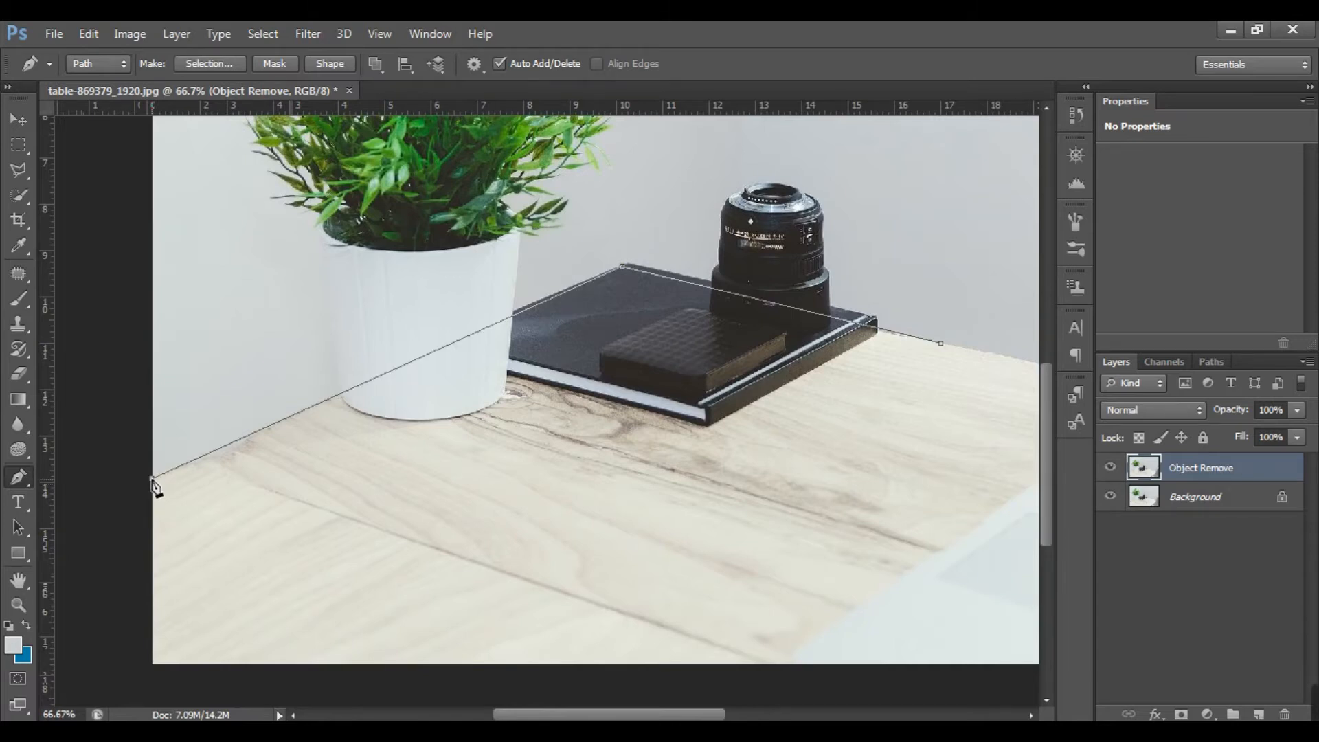
key("ctrl+z")
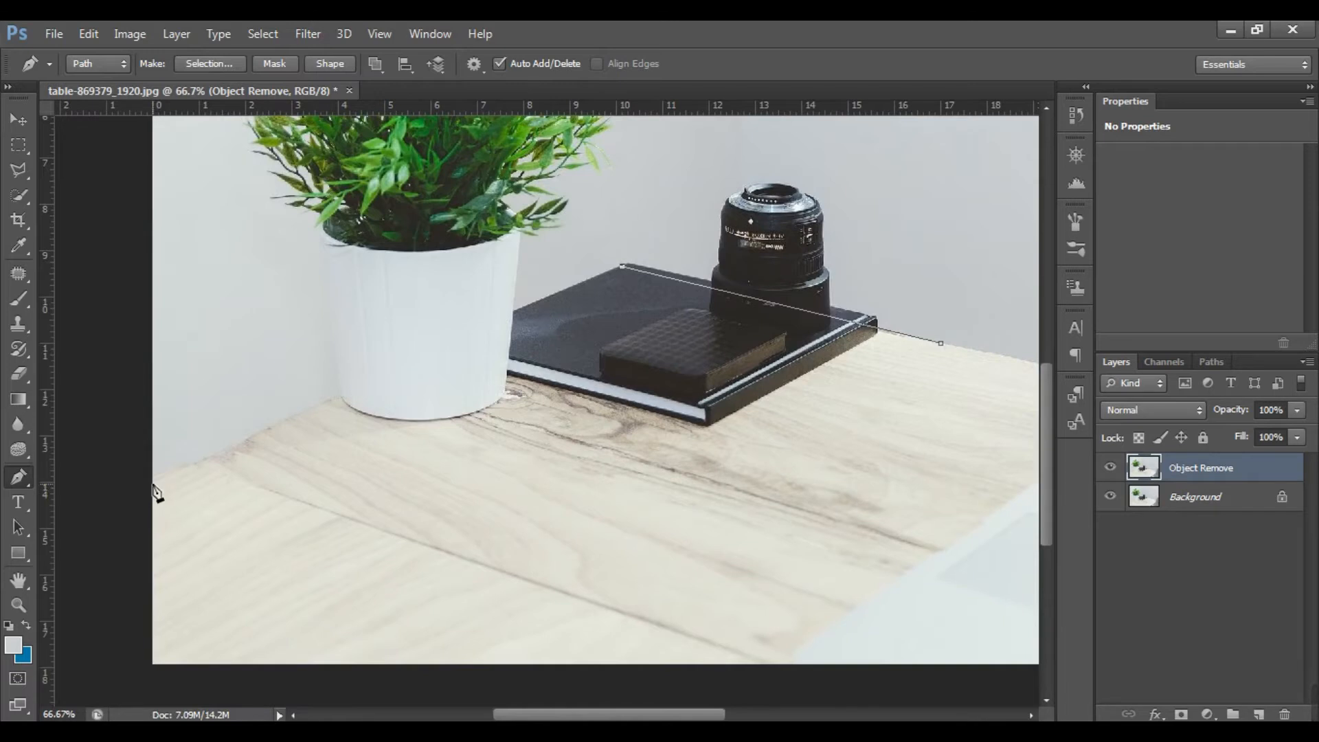
left_click(153, 479)
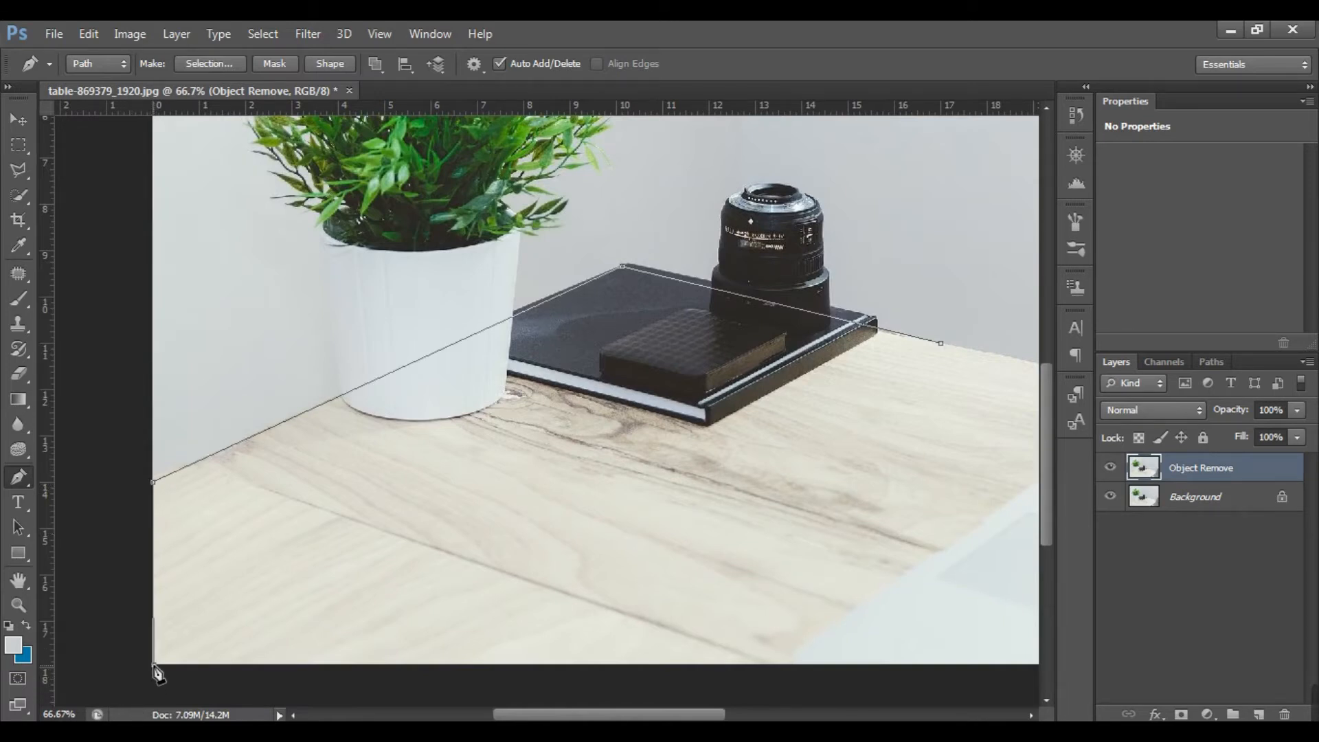
left_click(732, 663)
left_click_drag(874, 570, 847, 557)
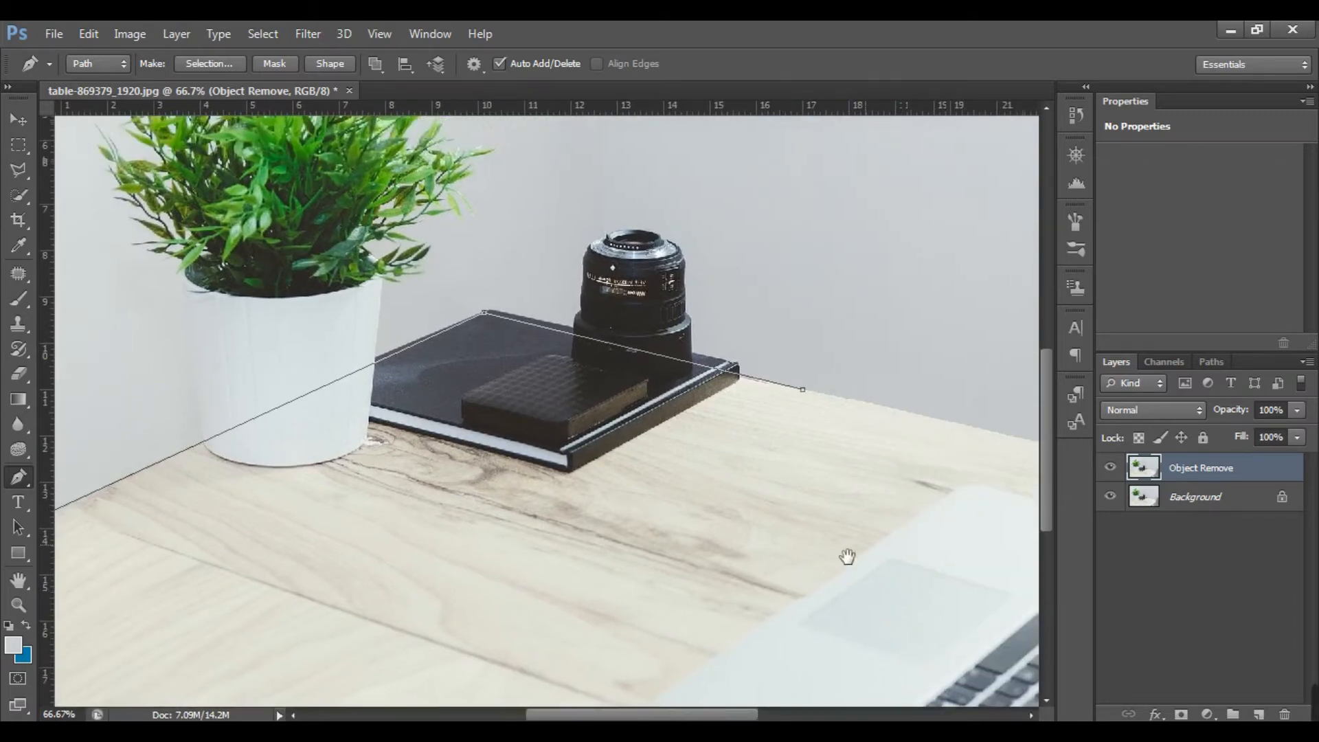
left_click(965, 435)
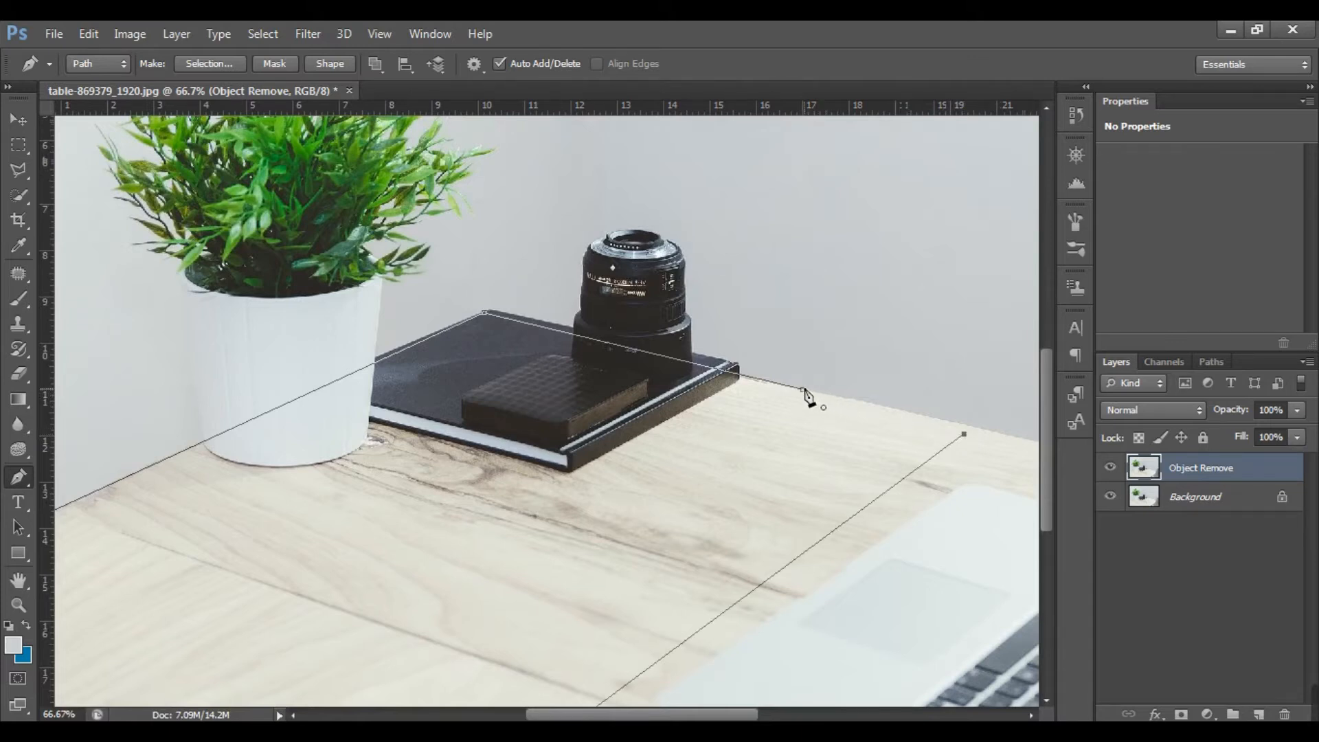
Convert the tabletop path into a new anti-aliased selection with a feather radius of 0 pixels
right_click(735, 447)
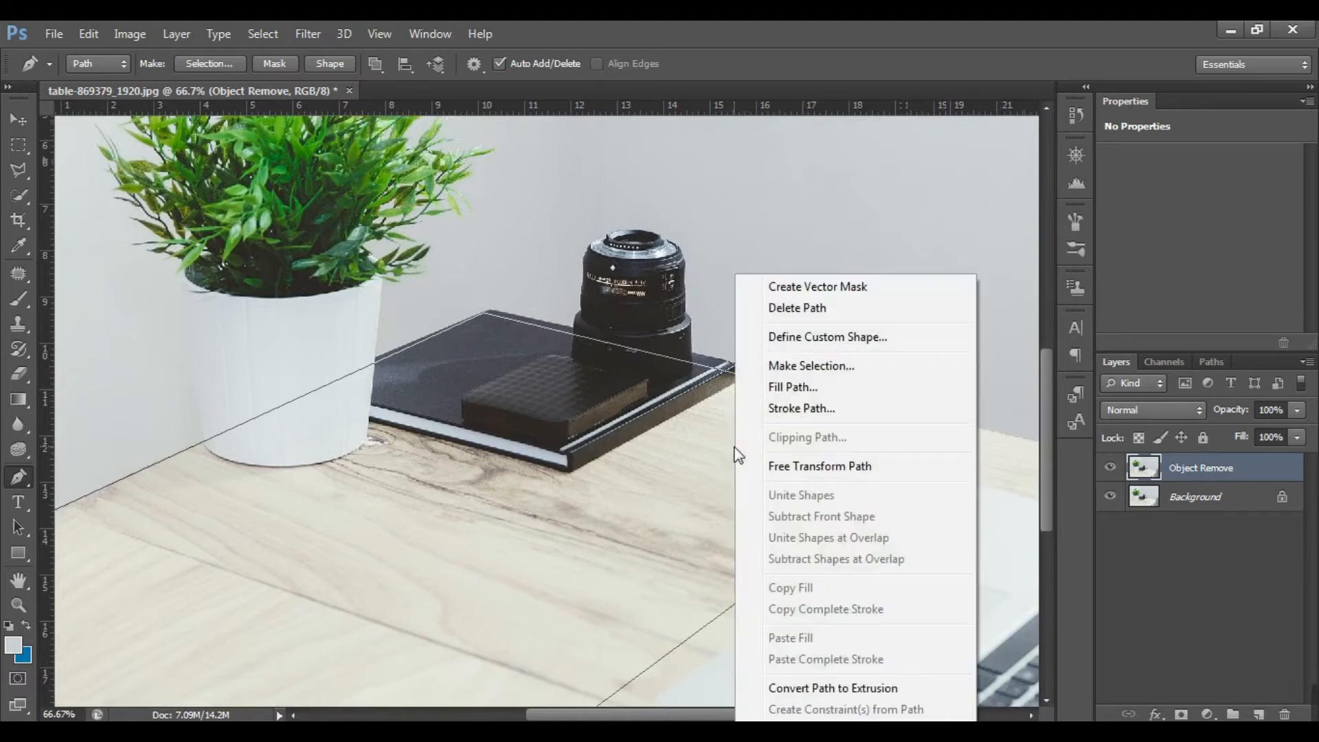
left_click(806, 367)
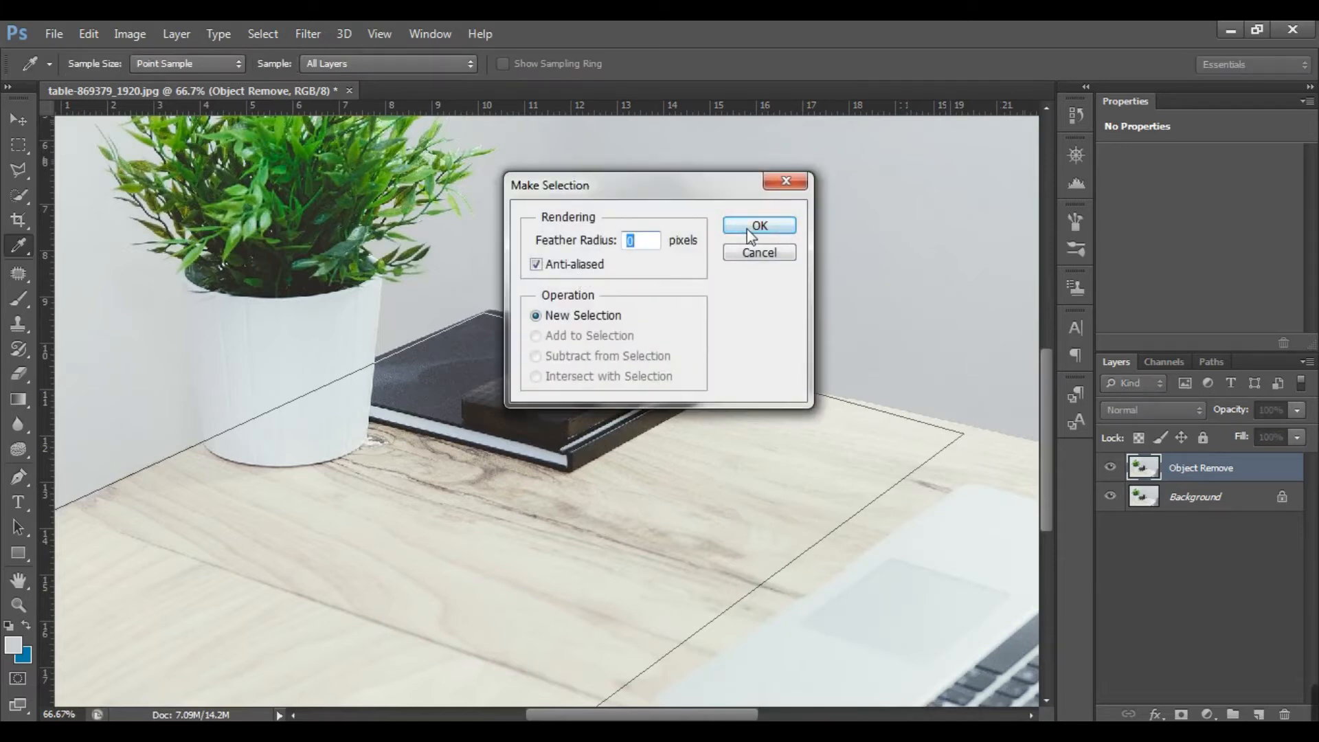
left_click(754, 234)
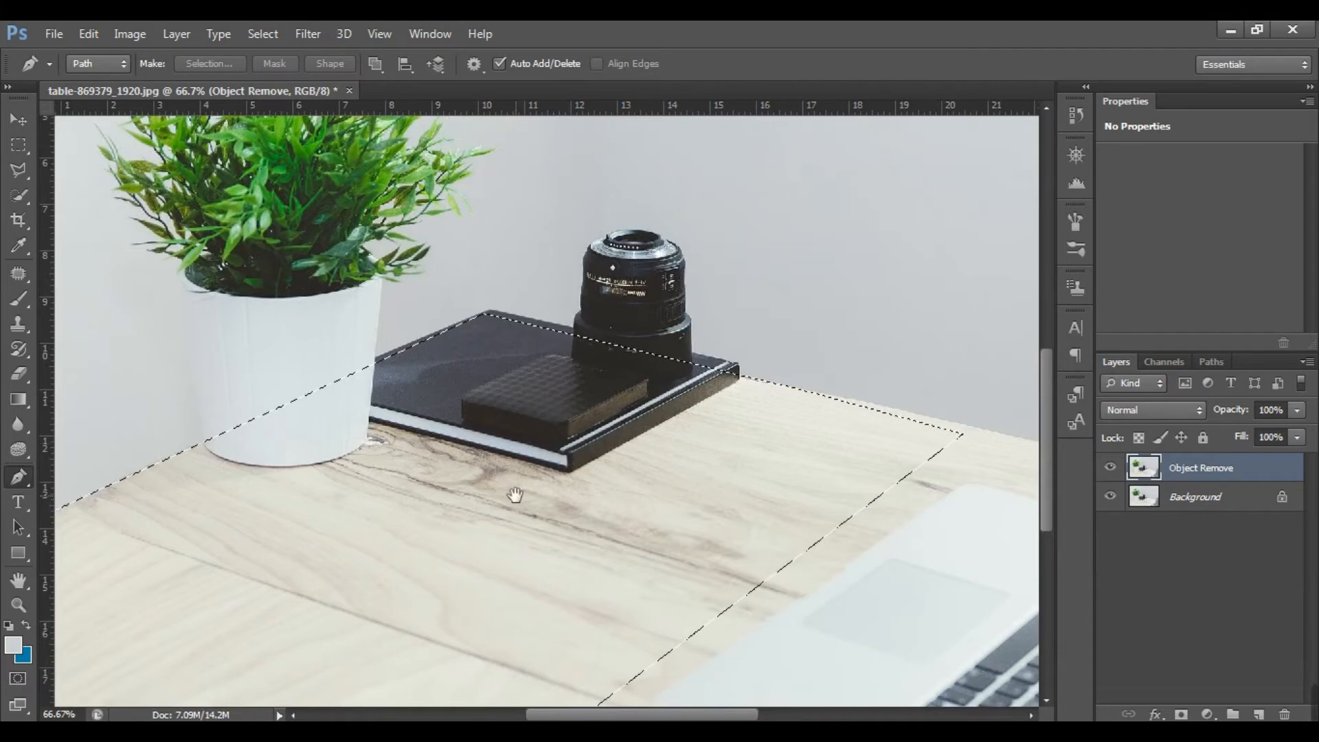
Sample clean wood with the Clone Stamp tool and paint it along the tabletop's left edge inside the selection
left_click_drag(515, 494, 574, 419)
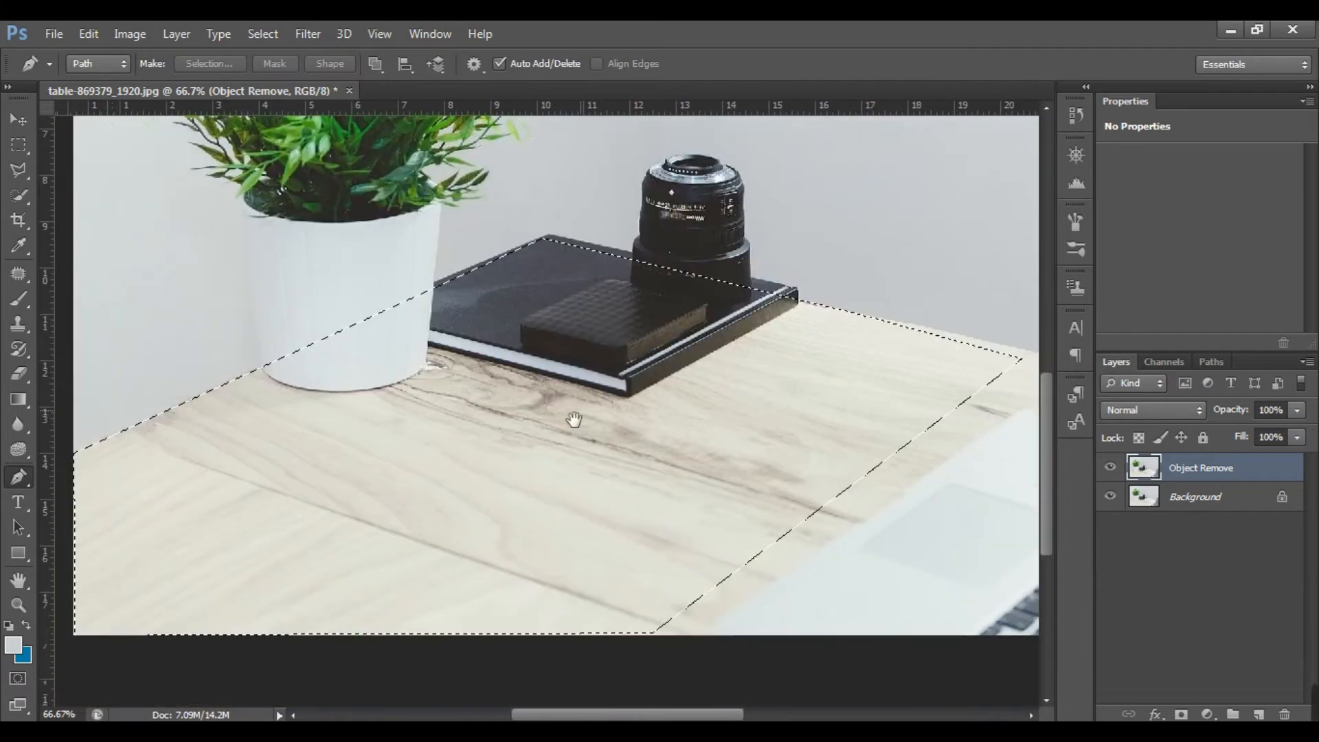
left_click(26, 325)
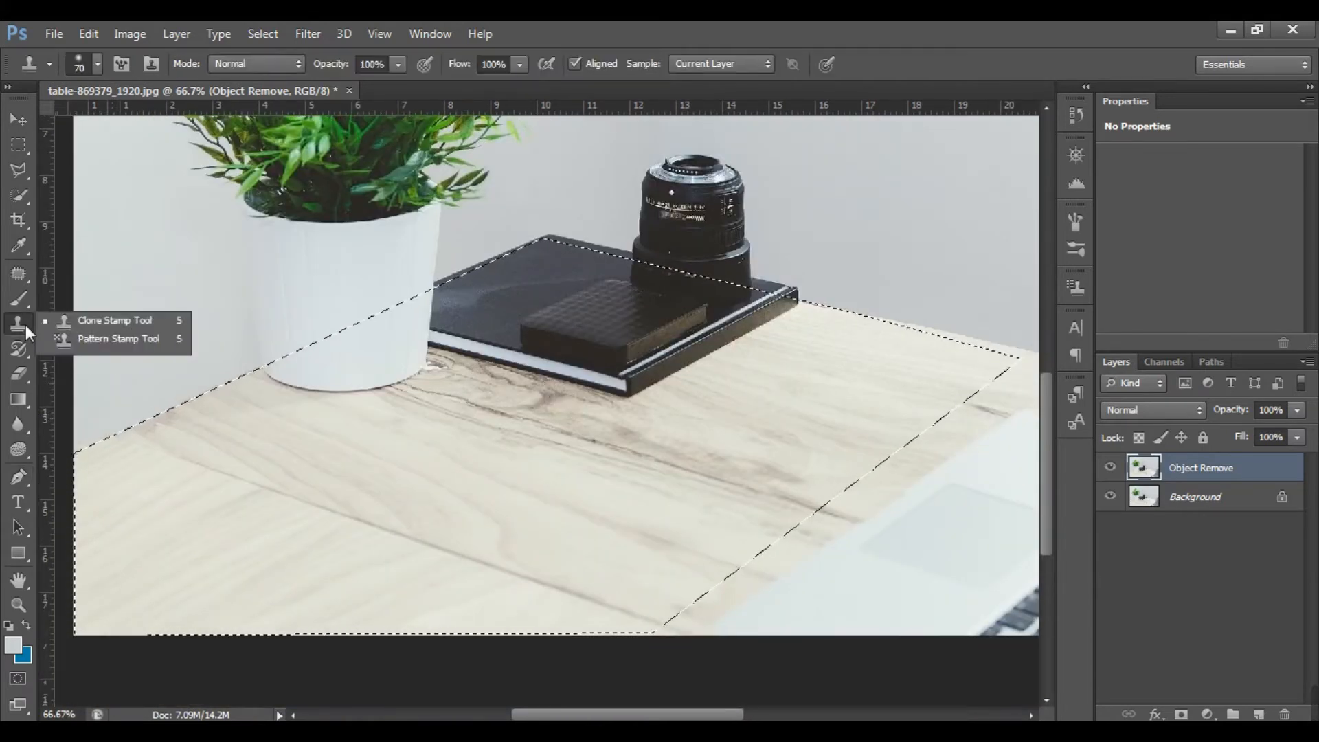
left_click(100, 323)
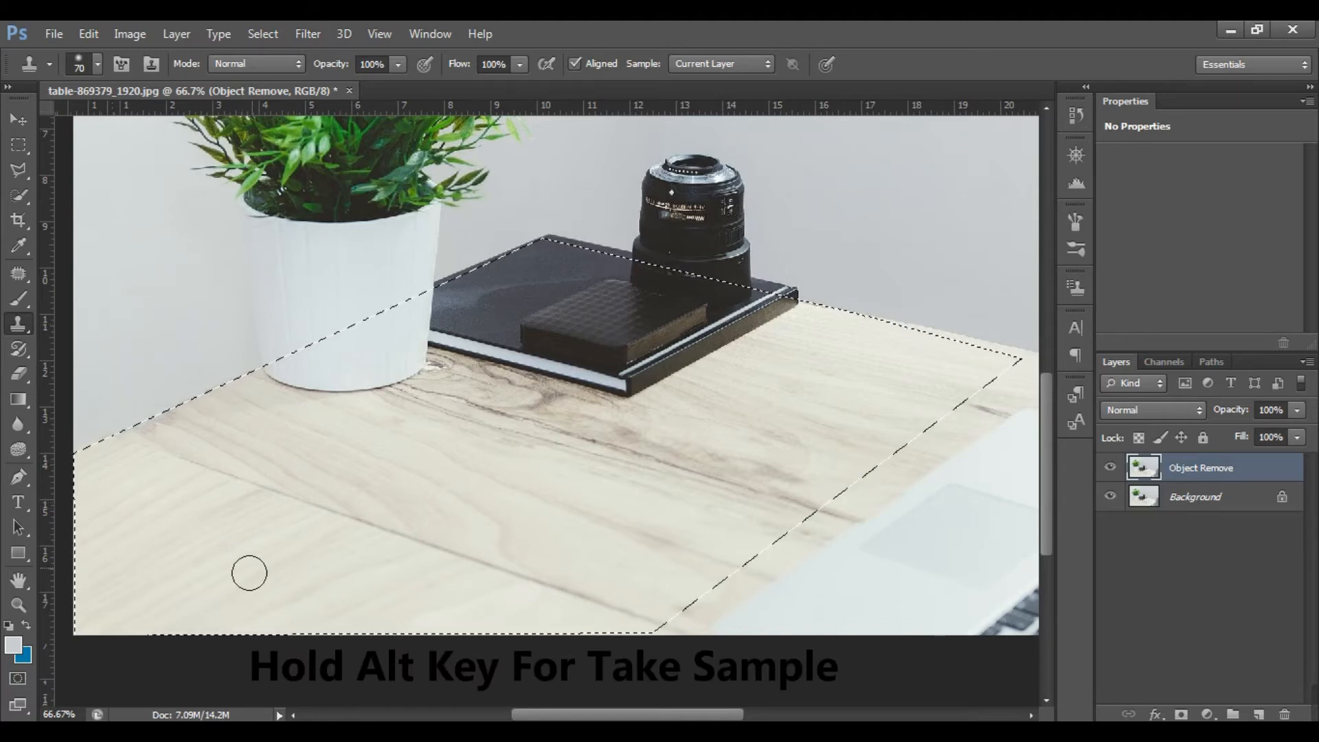
left_click(298, 497, "alt")
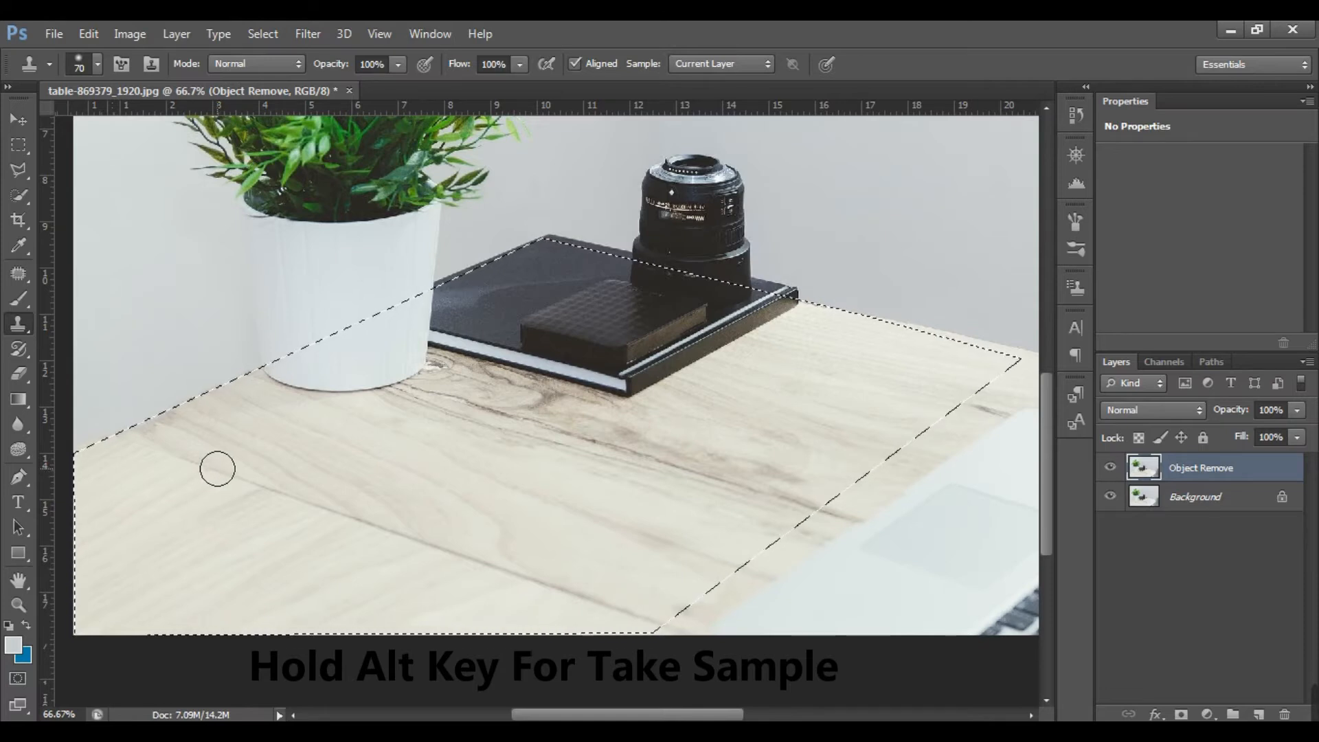
left_click_drag(217, 469, 124, 468)
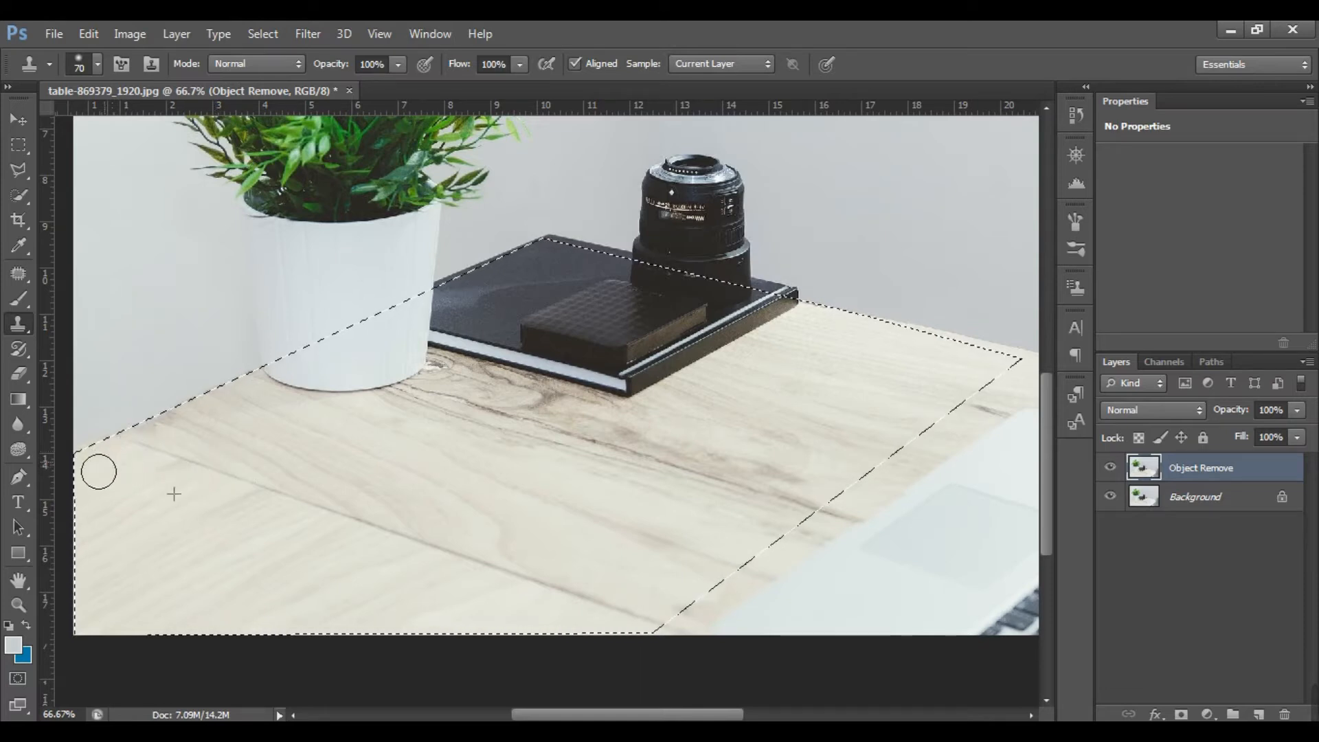
left_click_drag(102, 449, 172, 418)
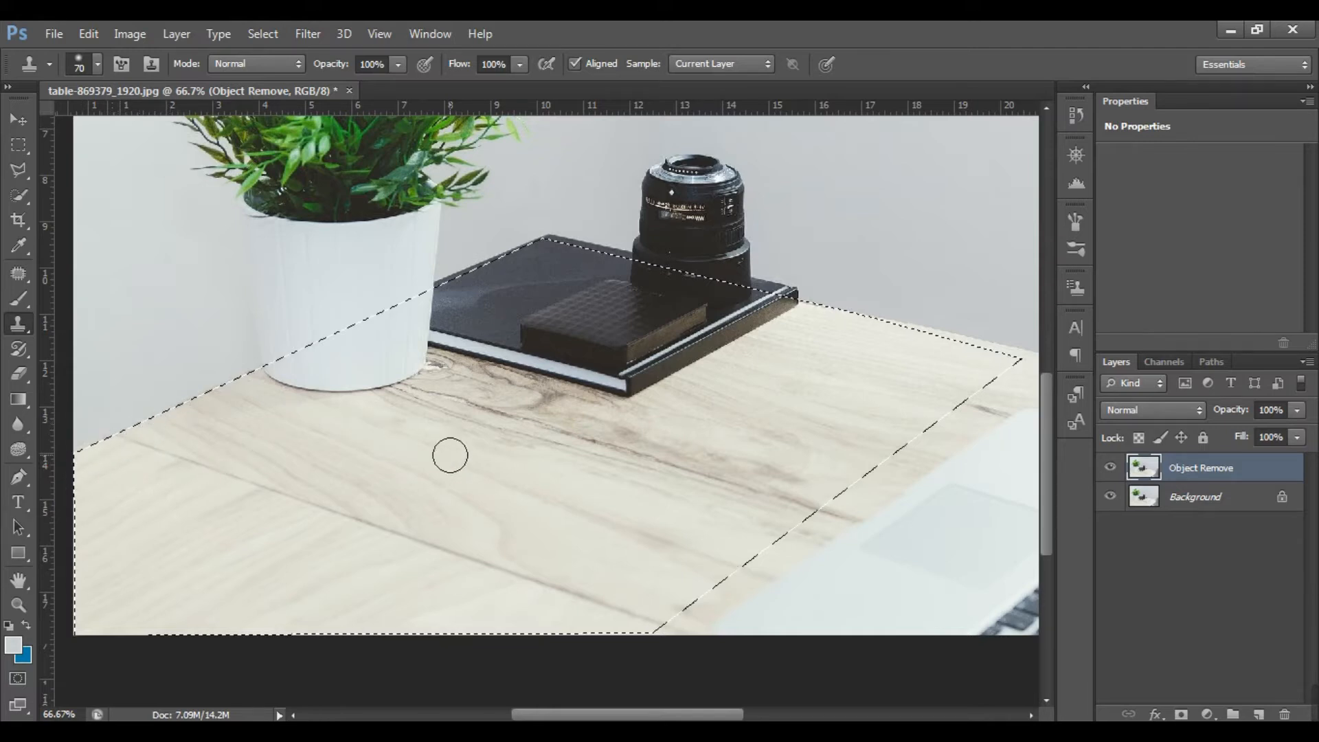
Sample the wood grain in front of the notebook and clone it over the base of the white pot inside the selection
left_click_drag(463, 477, 435, 508)
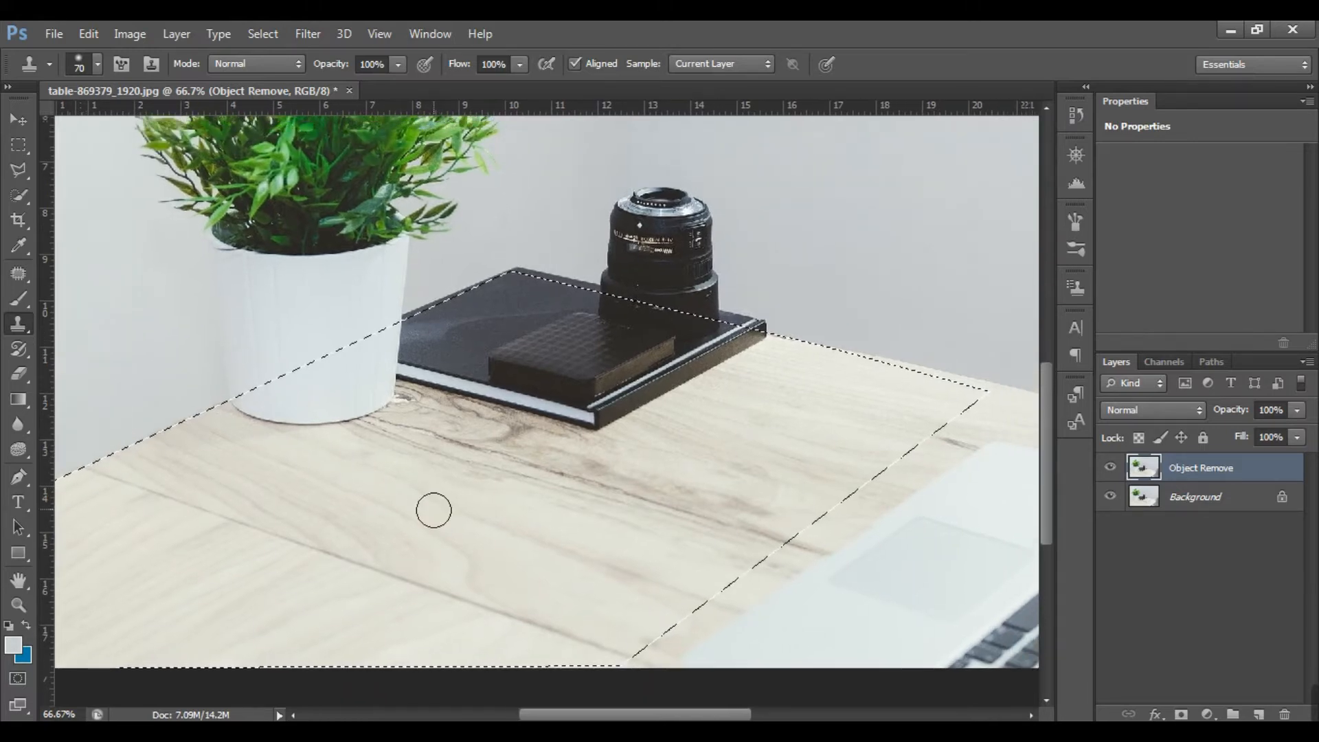
left_click(656, 500, "alt")
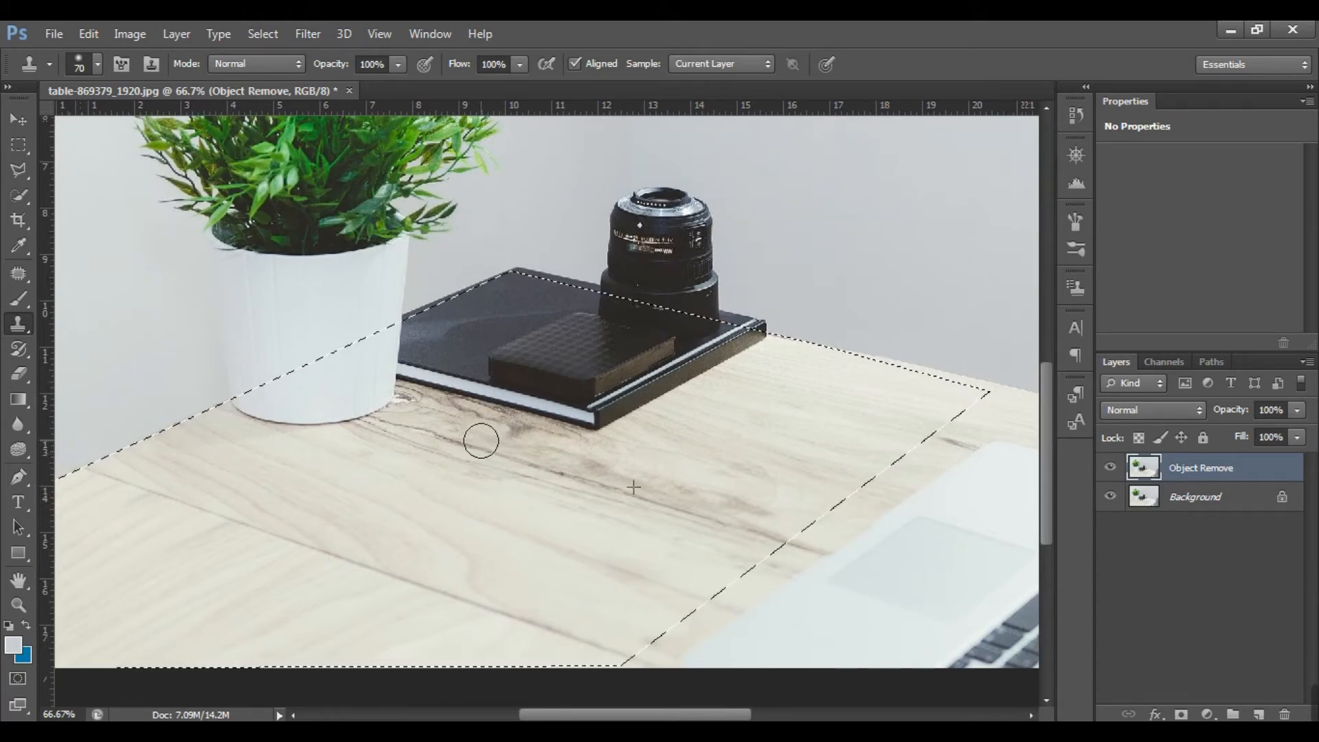
mouse_move(391, 432)
left_mouse_down()
mouse_move(344, 443)
mouse_move(263, 422)
mouse_move(232, 397)
mouse_move(270, 413)
mouse_move(274, 396)
mouse_move(294, 413)
mouse_move(284, 389)
mouse_move(325, 429)
mouse_move(336, 410)
mouse_move(338, 424)
mouse_move(362, 413)
mouse_move(354, 392)
mouse_move(304, 380)
mouse_move(353, 355)
mouse_move(388, 394)
mouse_move(393, 358)
mouse_move(389, 397)
mouse_move(378, 364)
left_mouse_up()
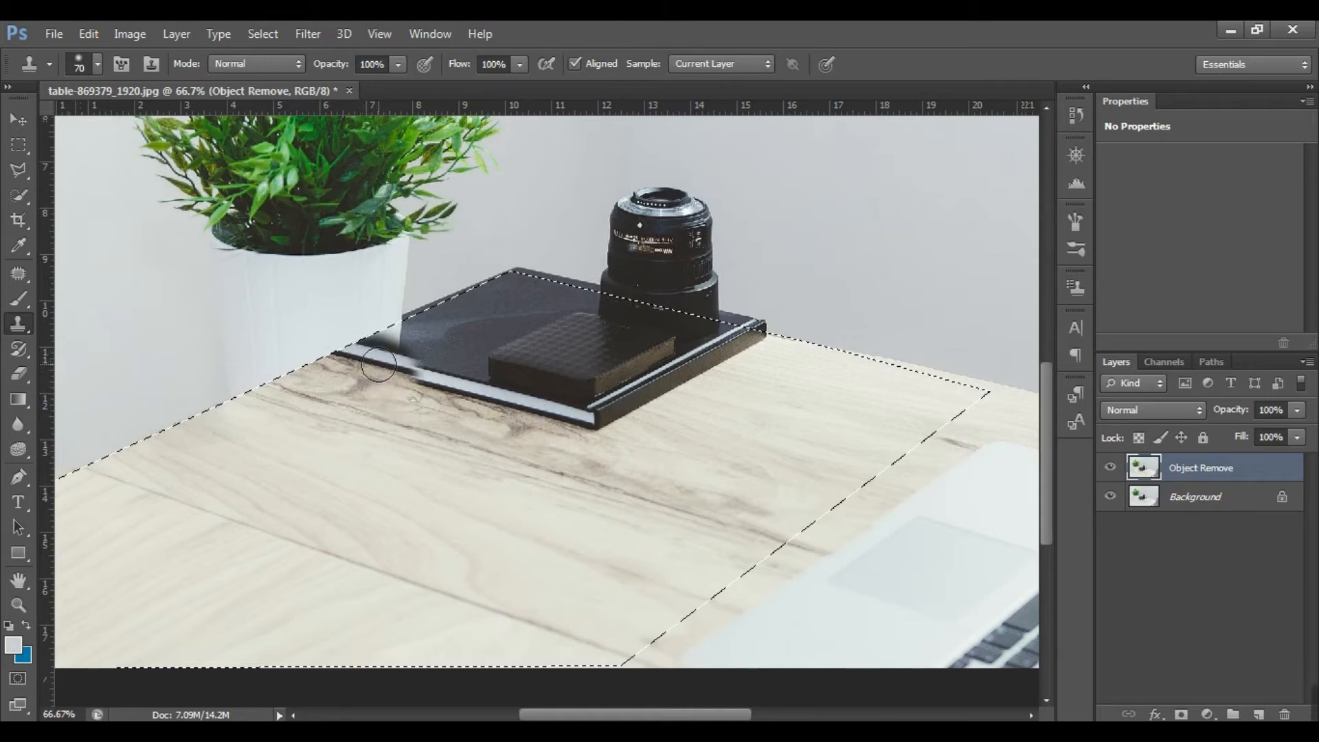
Resample the wood grain and clone it over the notebook, the small black box and the lens base inside the selection
left_click(653, 499, "alt")
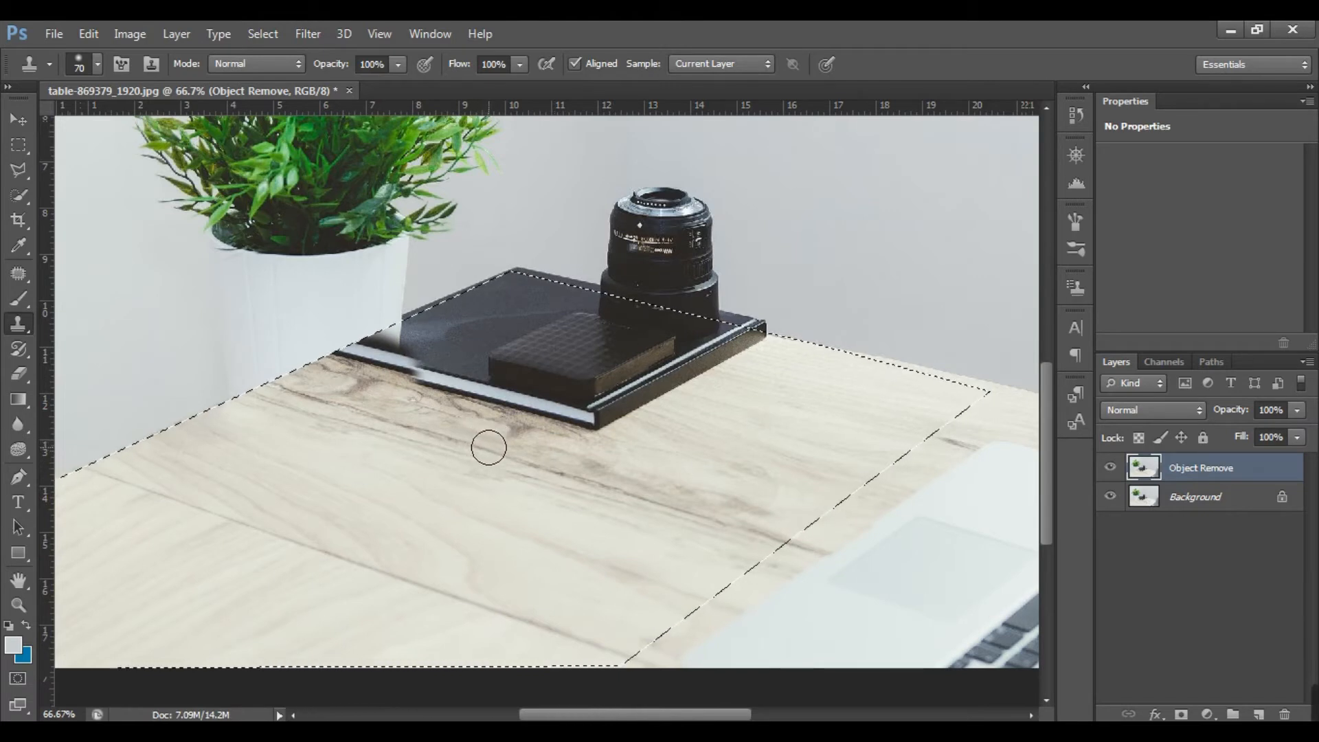
mouse_move(489, 448)
left_mouse_down()
mouse_move(555, 427)
mouse_move(579, 400)
mouse_move(600, 421)
mouse_move(601, 400)
mouse_move(636, 399)
mouse_move(605, 409)
mouse_move(639, 386)
mouse_move(650, 356)
mouse_move(674, 359)
mouse_move(645, 378)
mouse_move(666, 400)
mouse_move(748, 364)
mouse_move(754, 345)
mouse_move(755, 325)
mouse_move(703, 328)
mouse_move(703, 341)
mouse_move(645, 330)
mouse_move(635, 362)
mouse_move(599, 338)
mouse_move(574, 360)
mouse_move(574, 402)
mouse_move(527, 378)
mouse_move(538, 334)
mouse_move(564, 307)
mouse_move(585, 343)
mouse_move(662, 340)
mouse_move(680, 318)
mouse_move(612, 293)
mouse_move(607, 307)
mouse_move(585, 286)
mouse_move(571, 293)
mouse_move(588, 319)
mouse_move(559, 303)
left_mouse_up()
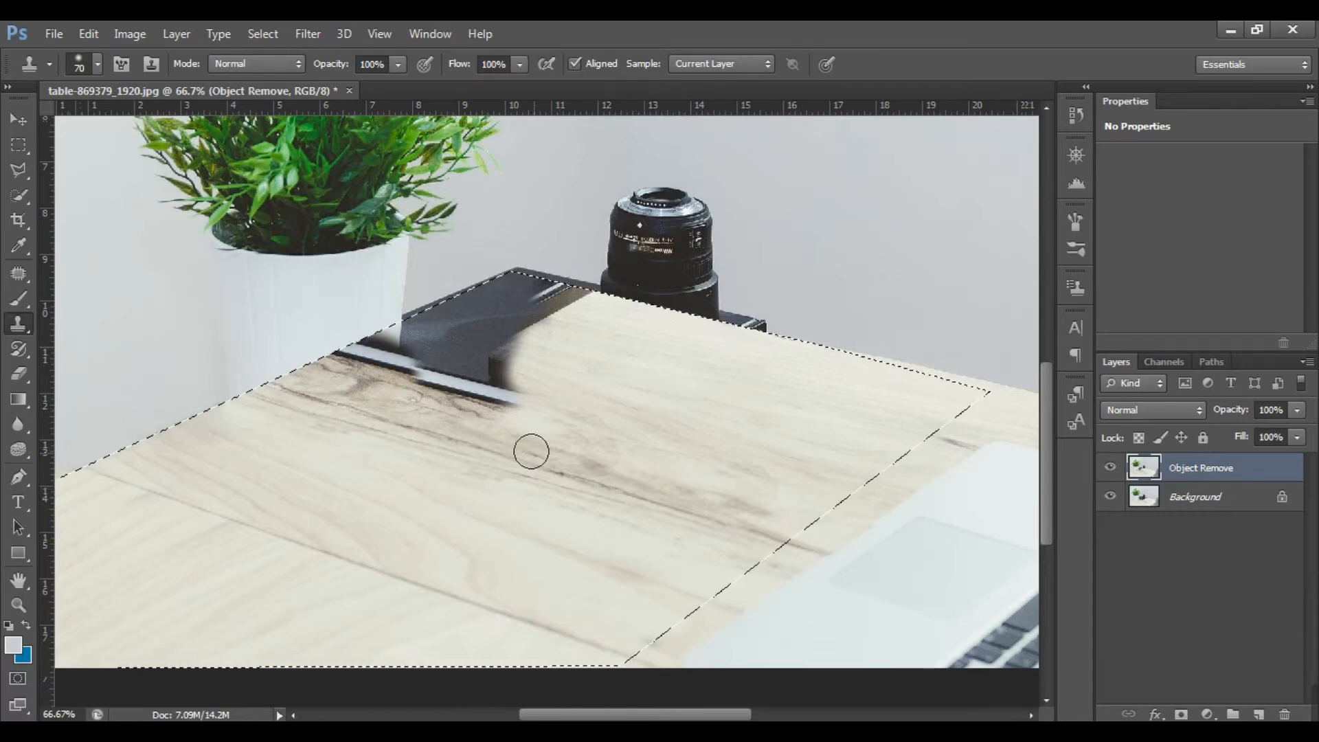
mouse_move(520, 460)
left_mouse_down()
mouse_move(502, 336)
mouse_move(540, 339)
mouse_move(578, 288)
mouse_move(526, 271)
mouse_move(517, 283)
mouse_move(531, 304)
mouse_move(534, 281)
mouse_move(495, 282)
mouse_move(504, 318)
mouse_move(493, 296)
mouse_move(495, 320)
mouse_move(452, 294)
mouse_move(451, 308)
mouse_move(435, 301)
mouse_move(447, 340)
mouse_move(407, 325)
mouse_move(450, 332)
mouse_move(491, 368)
mouse_move(445, 335)
mouse_move(375, 335)
mouse_move(468, 368)
mouse_move(454, 357)
mouse_move(494, 384)
mouse_move(475, 372)
mouse_move(488, 395)
mouse_move(369, 347)
left_mouse_up()
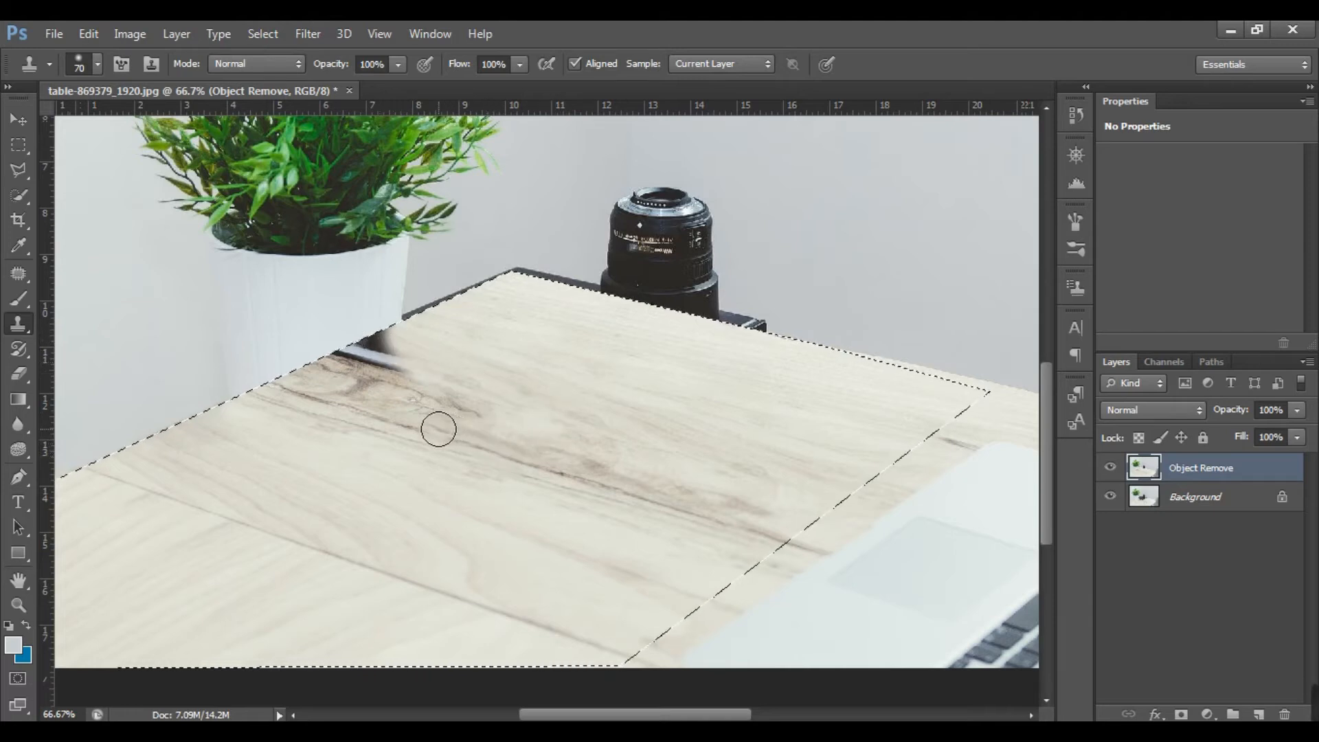
mouse_move(438, 435)
left_mouse_down()
mouse_move(439, 371)
mouse_move(417, 354)
mouse_move(359, 347)
mouse_move(418, 365)
mouse_move(348, 350)
mouse_move(539, 362)
left_mouse_up()
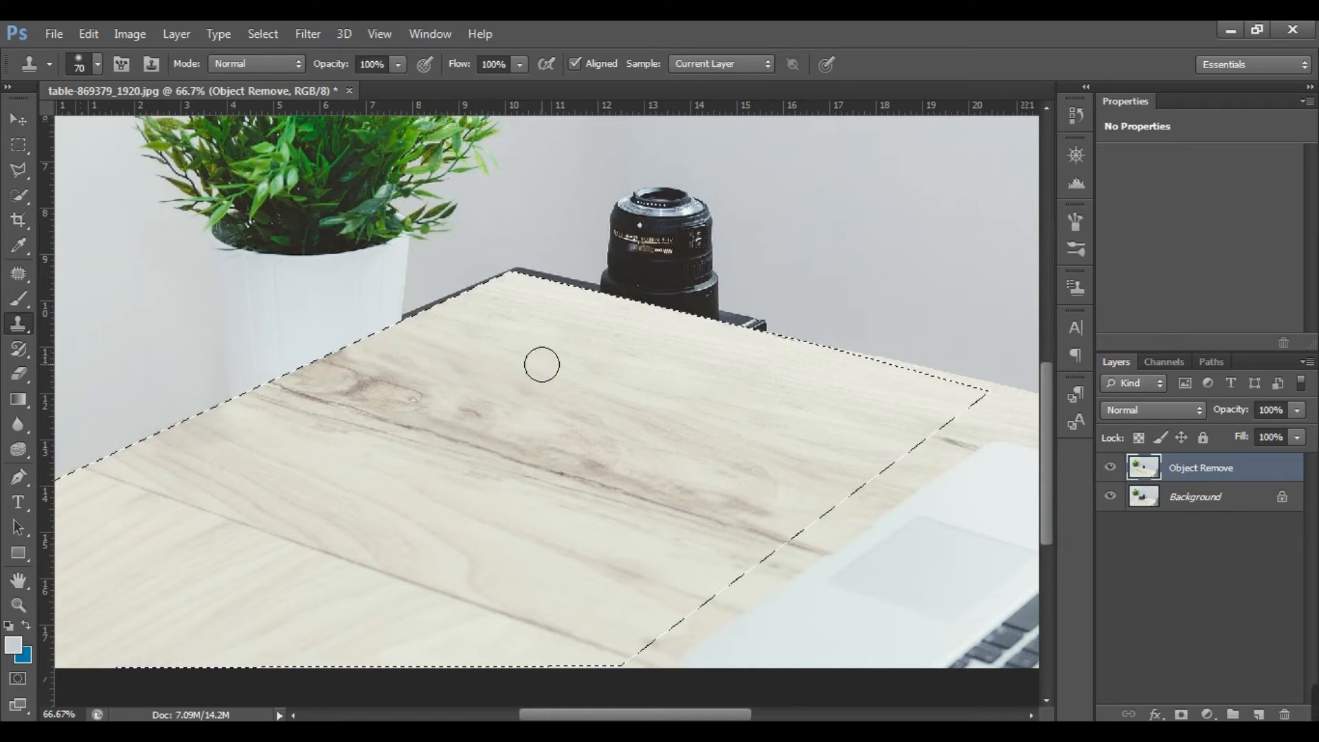
Compare the cloned tabletop on the Object Remove layer with the original image and inspect the retouched area up close
left_click(1112, 467)
left_click(1112, 467)
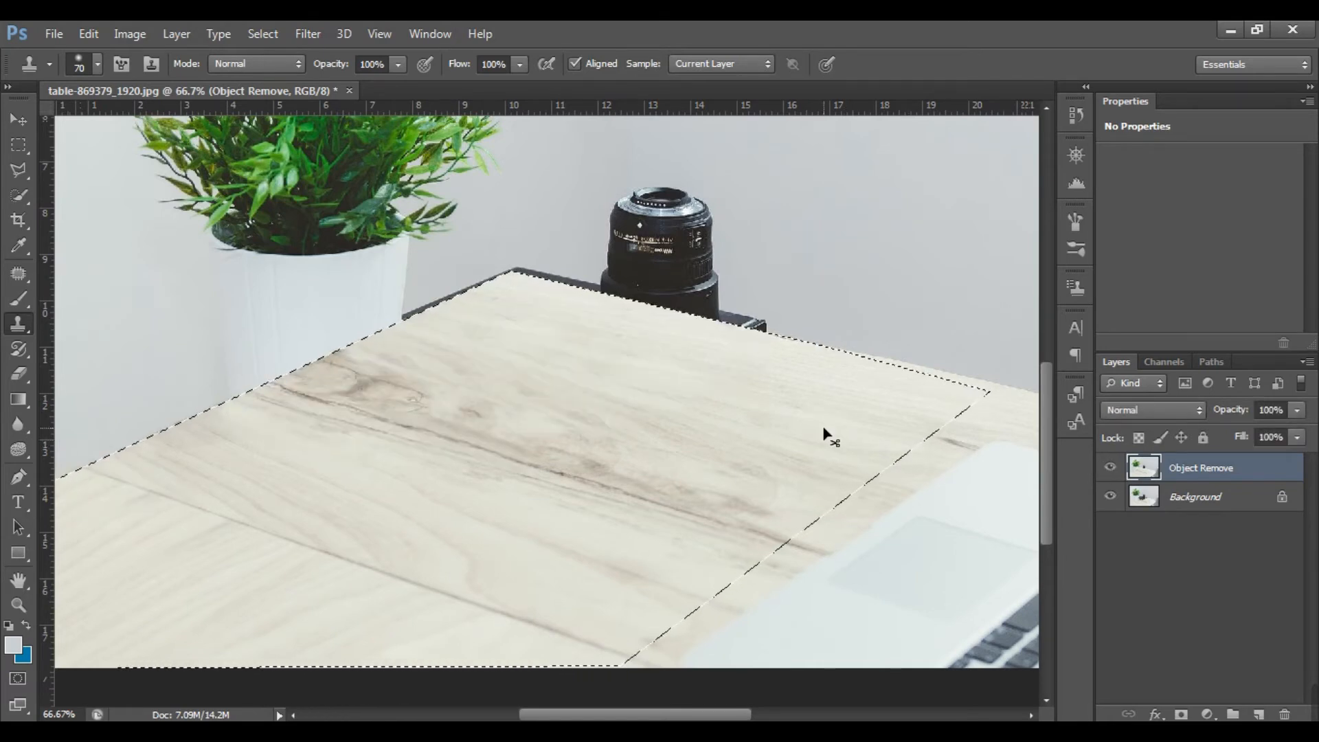
key("ctrl+plus")
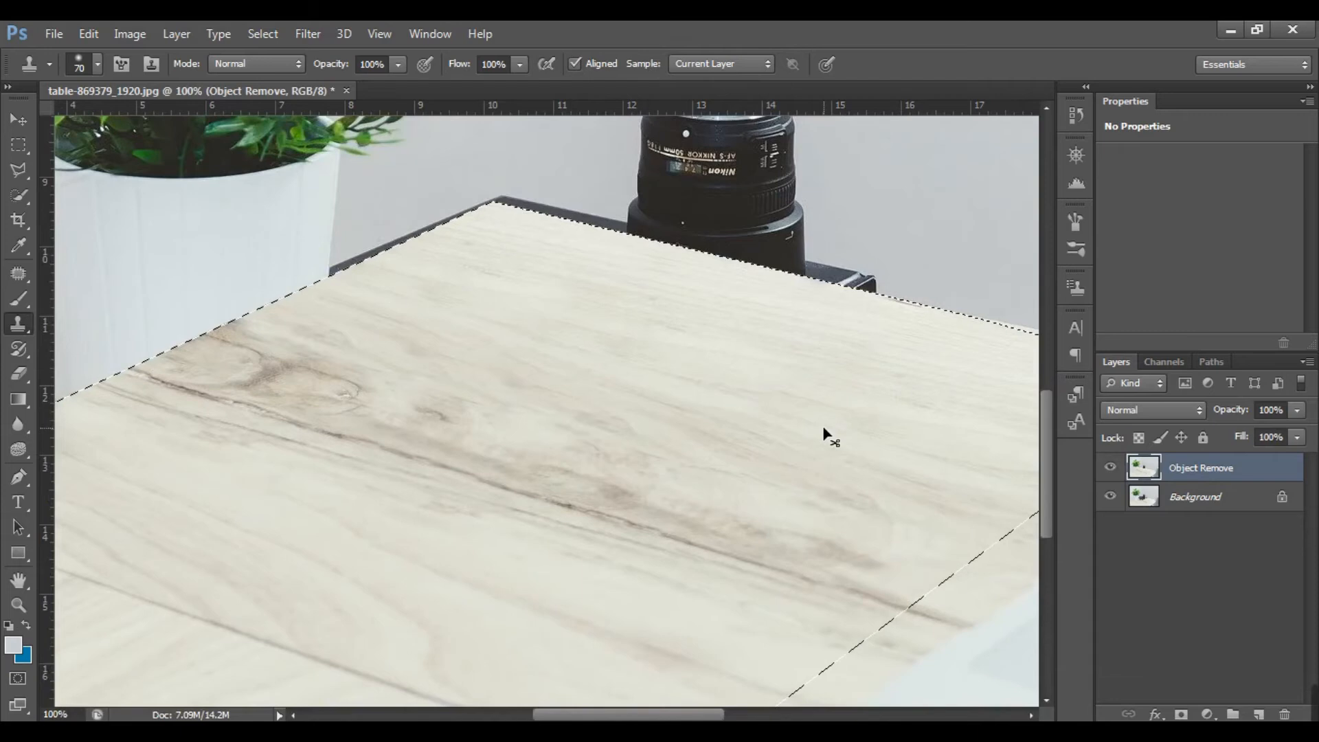
key("ctrl+minus")
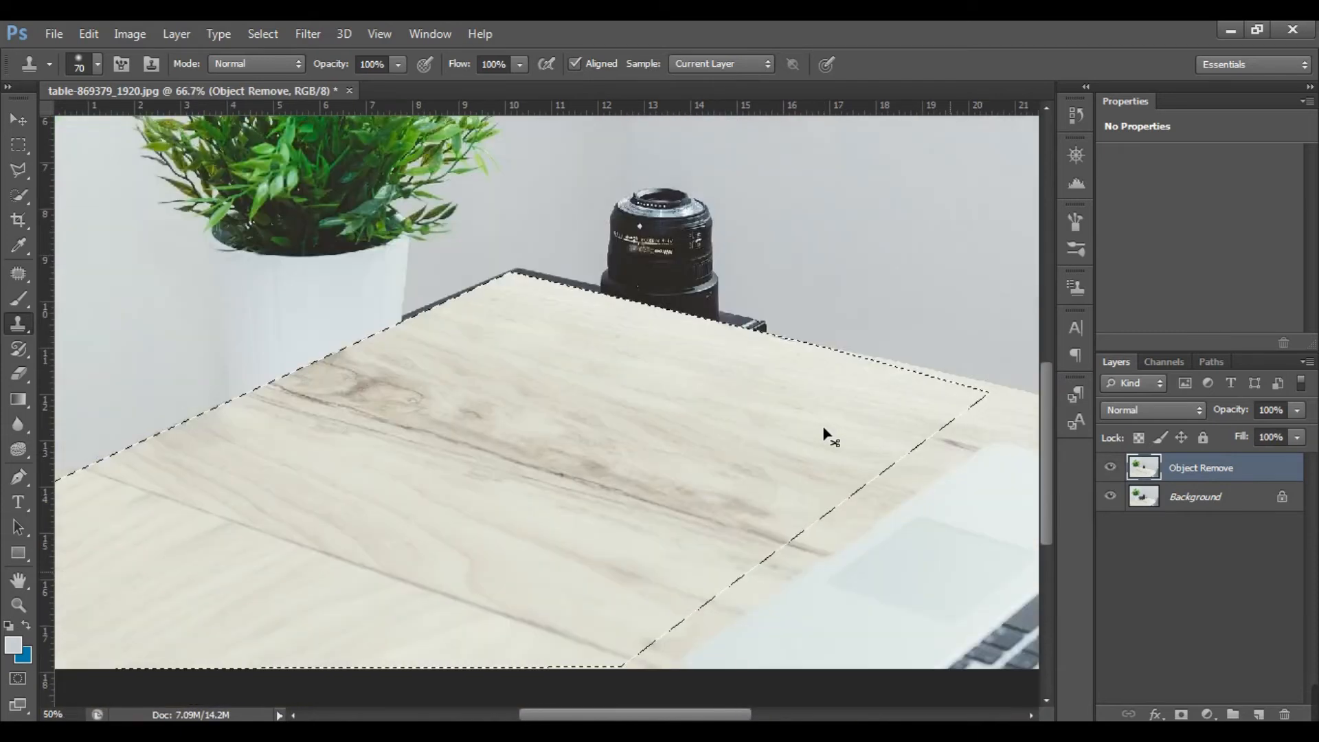
key("ctrl+minus")
key("ctrl+plus")
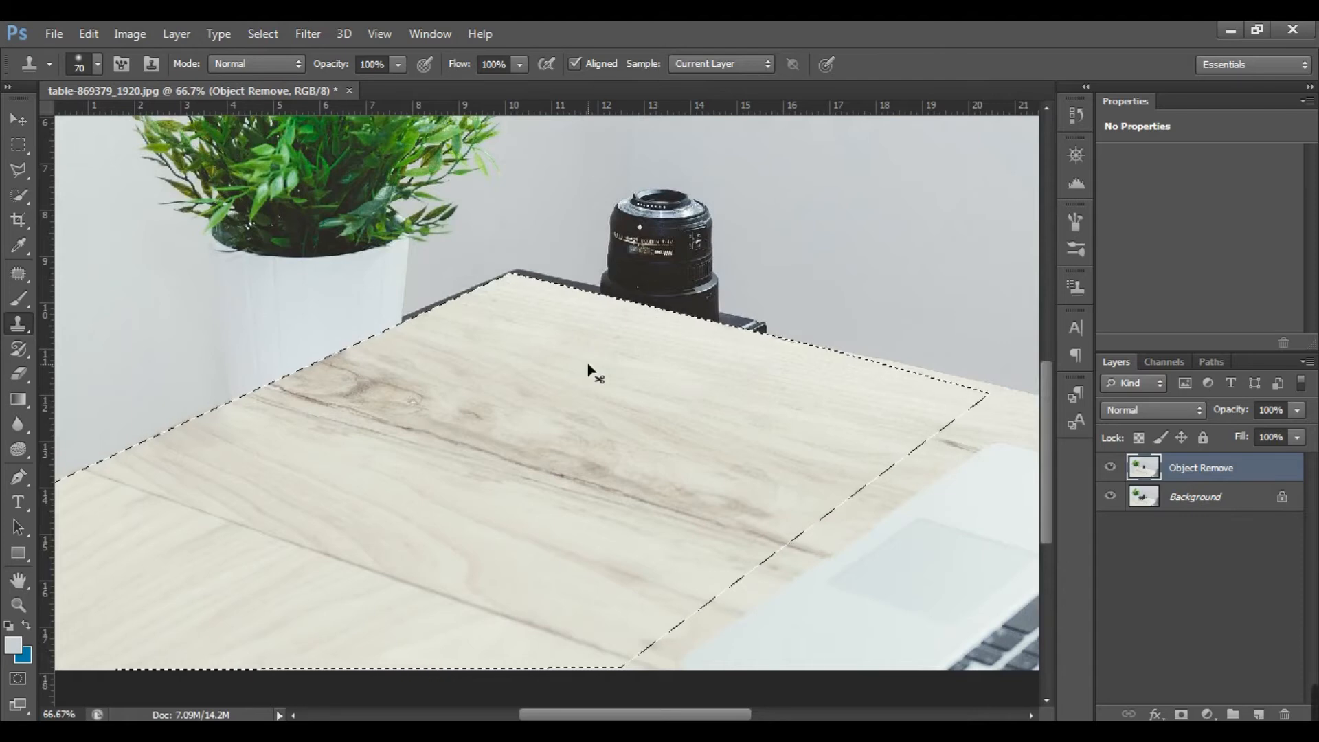
Save the tabletop work path under the name Table
key("ctrl+minus")
left_click_drag(588, 364, 539, 443)
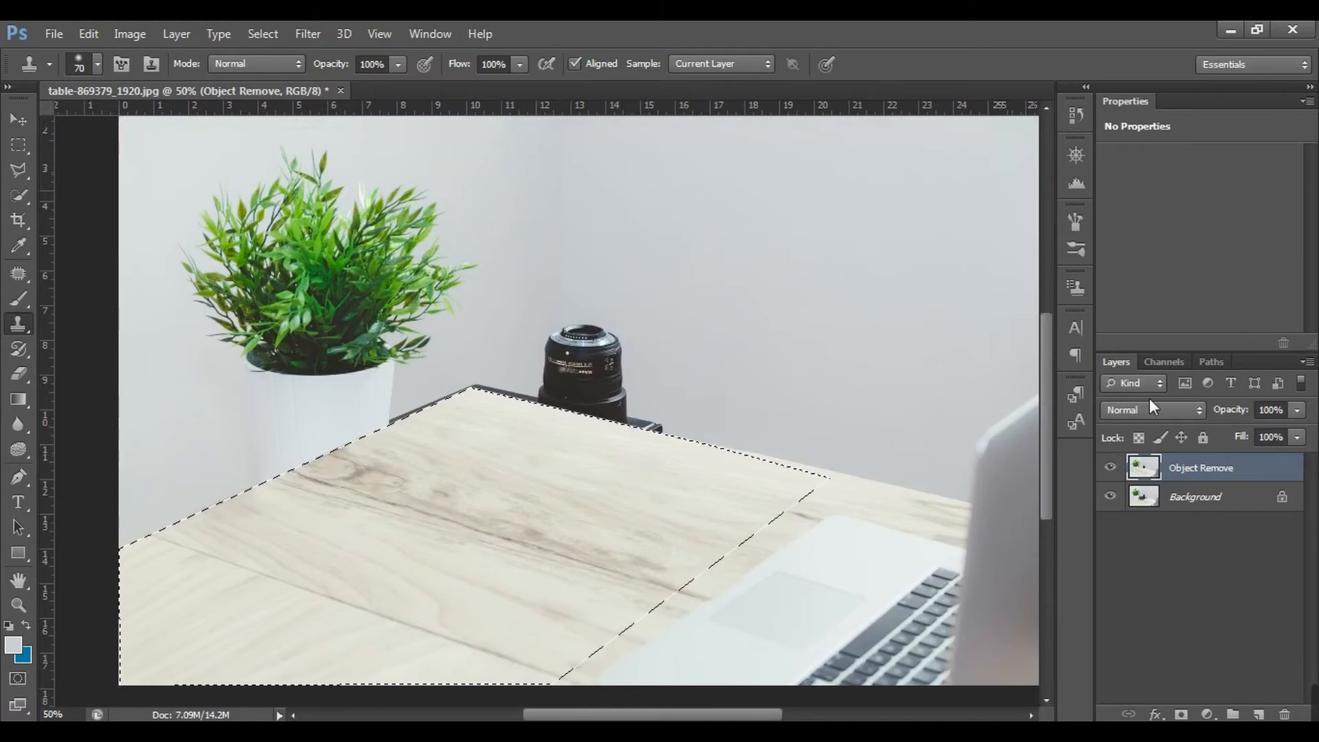
left_click(1204, 364)
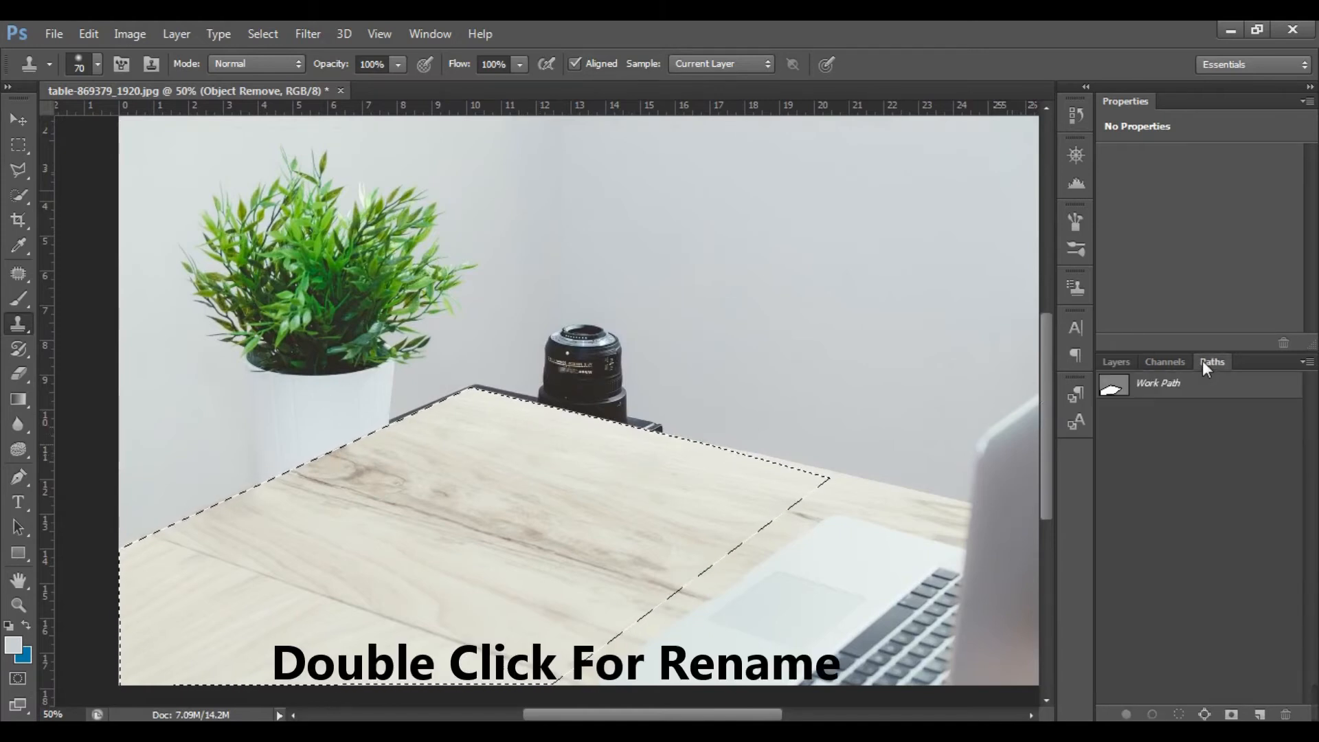
double_click(1155, 385)
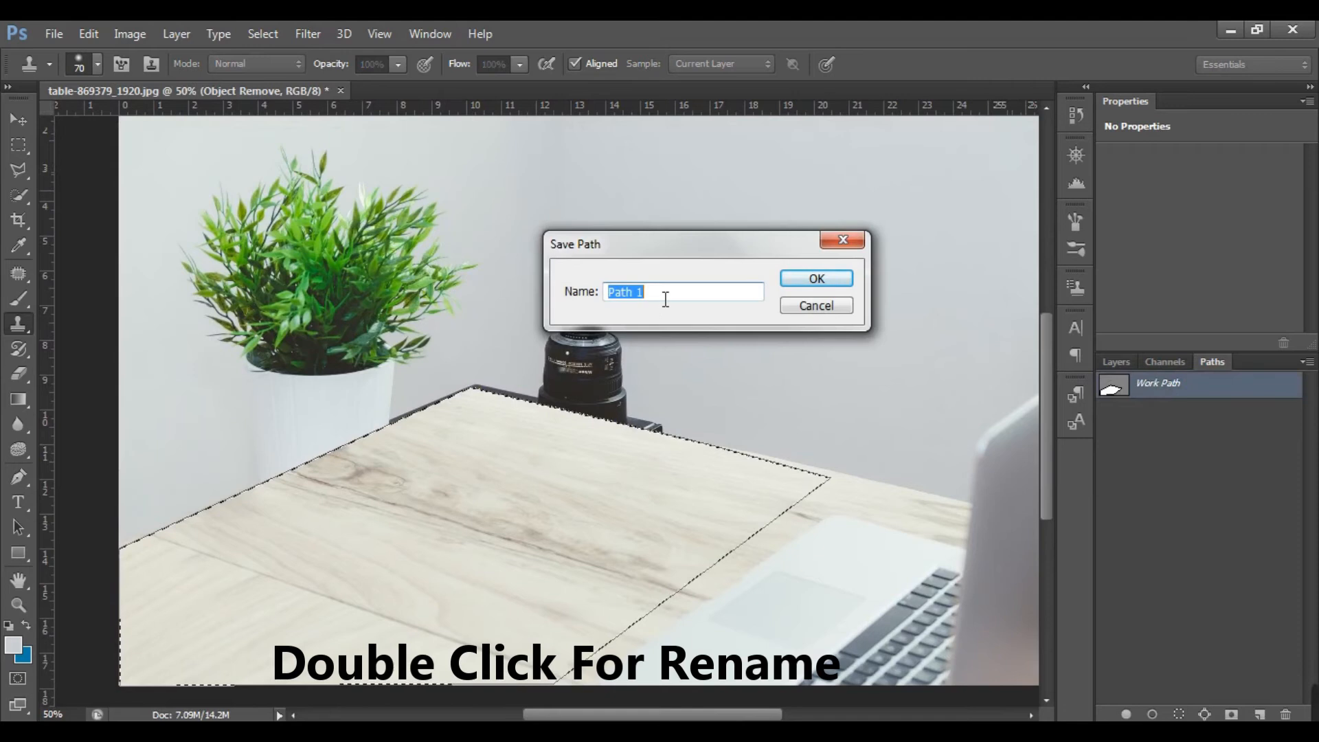
type("Ta")
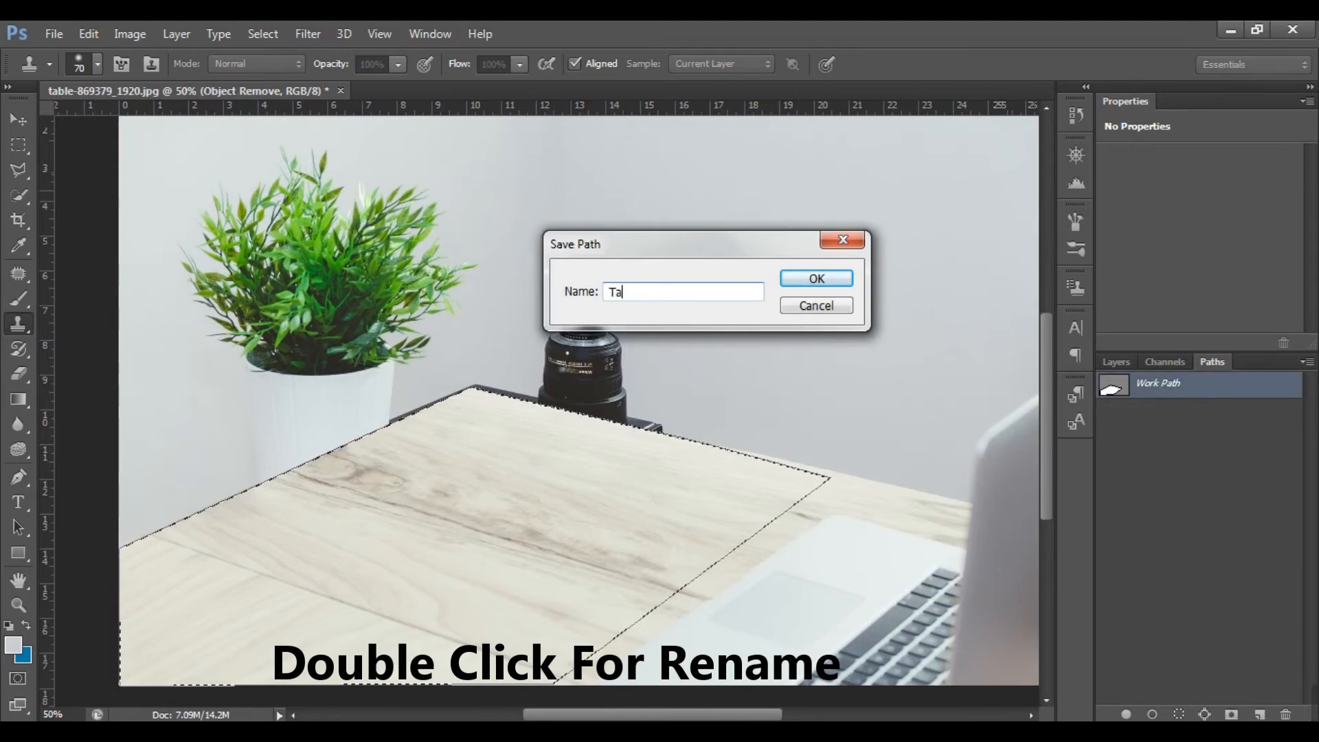
type("ble")
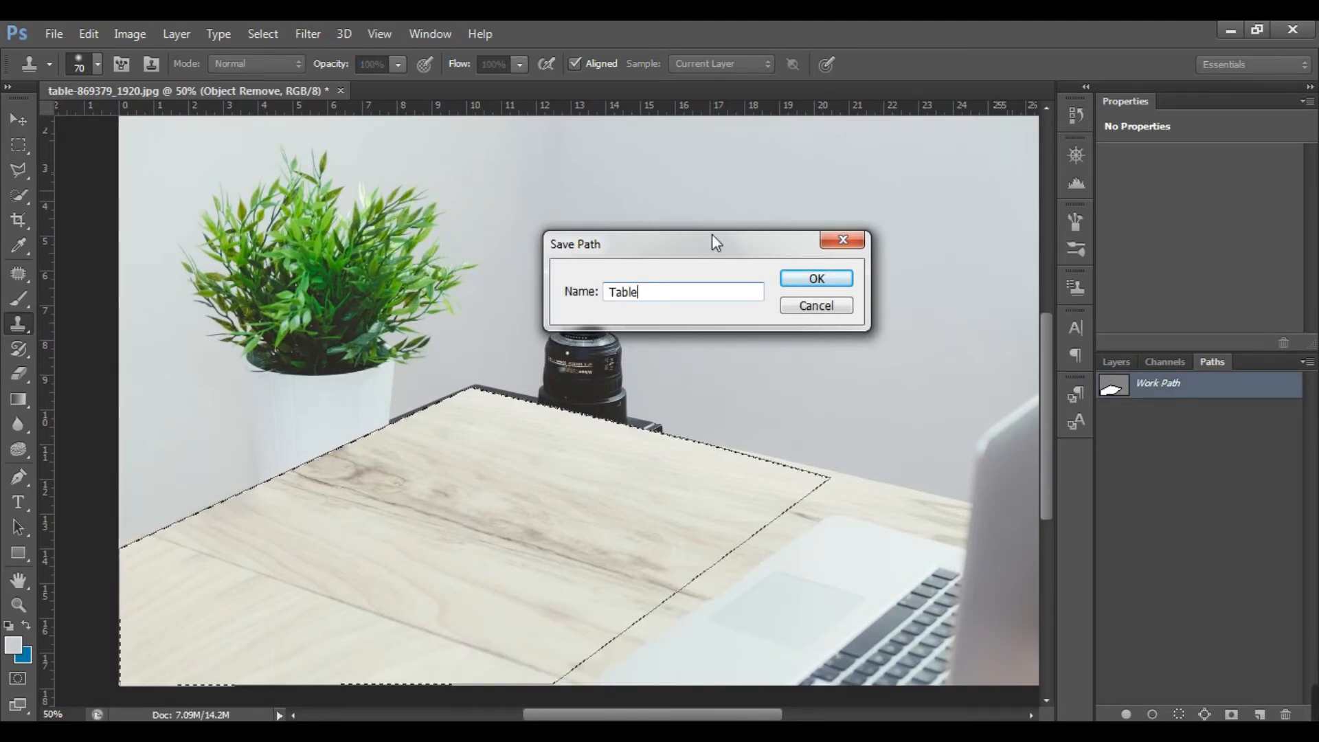
left_click(790, 280)
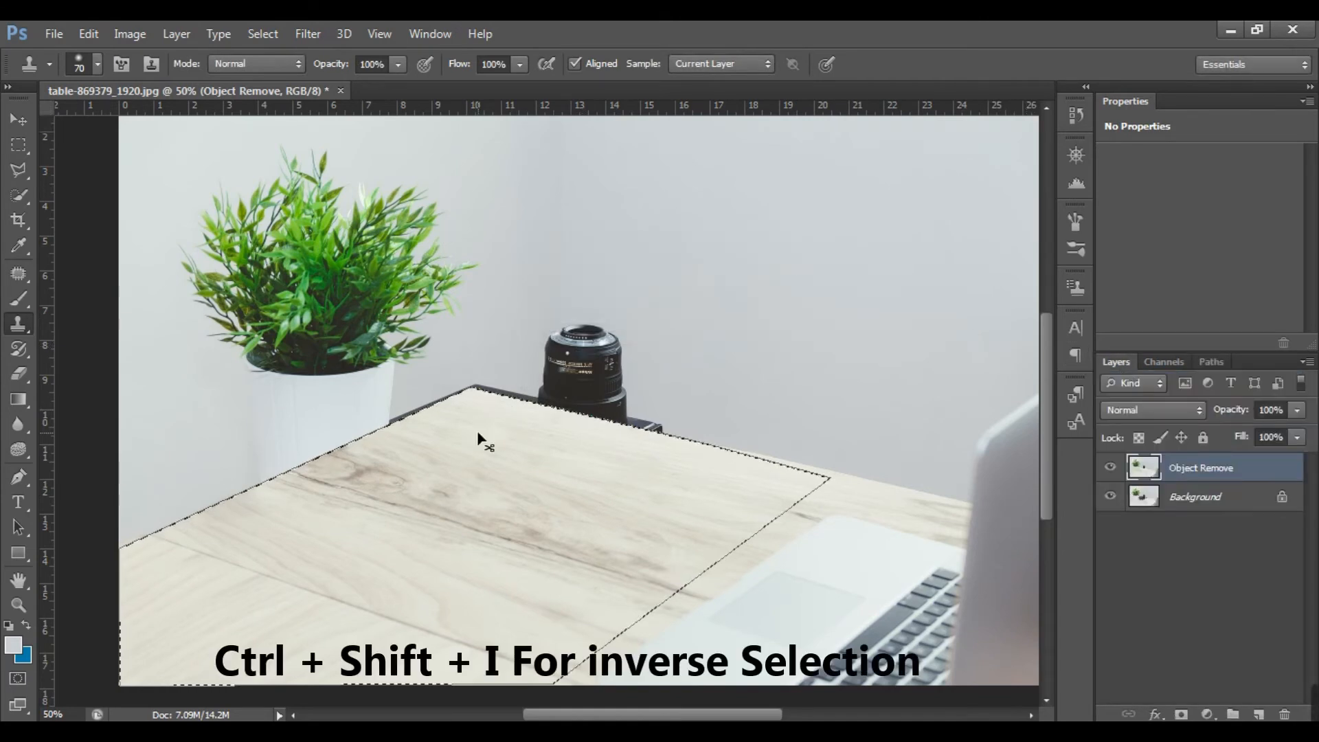
Invert the selection and clone sampled wall over the lens and the dark notebook edge behind the table with a 150 px brush
key("ctrl+shift+i")
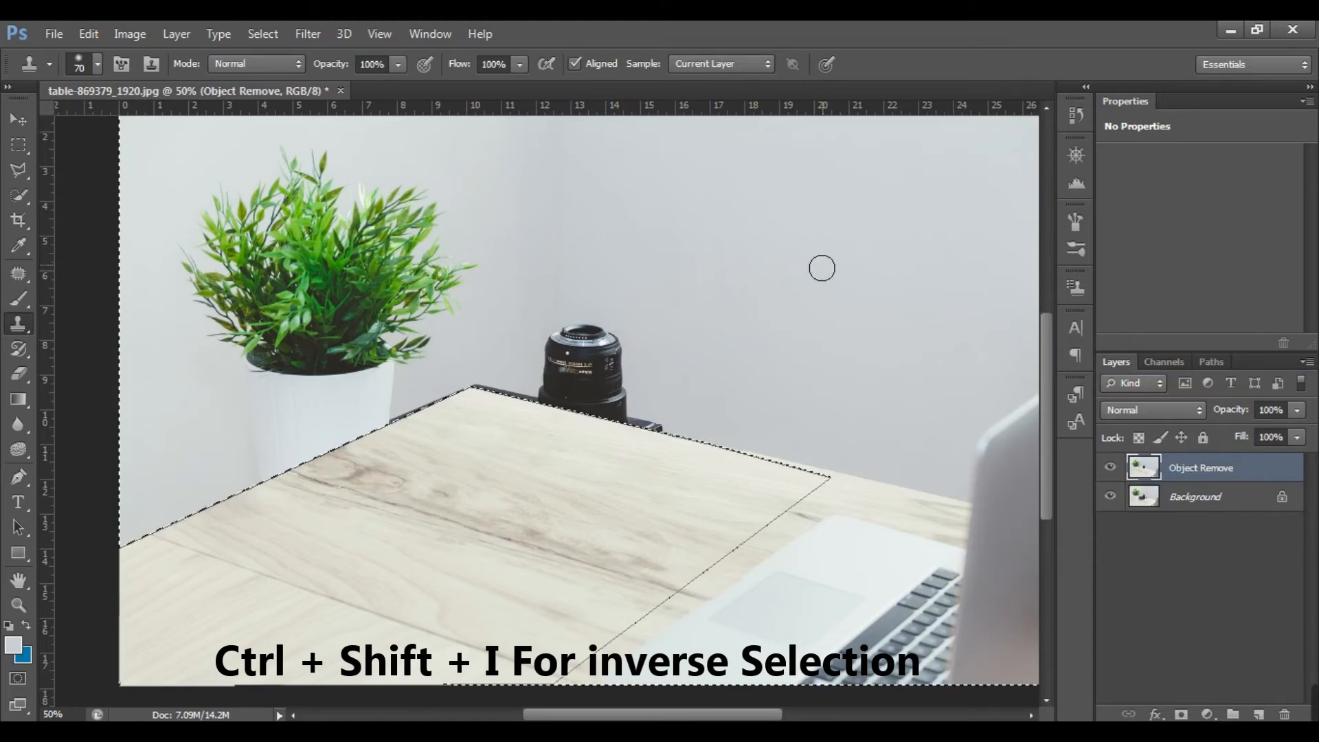
key("bracketright")
key("bracketright")
key("bracketright")
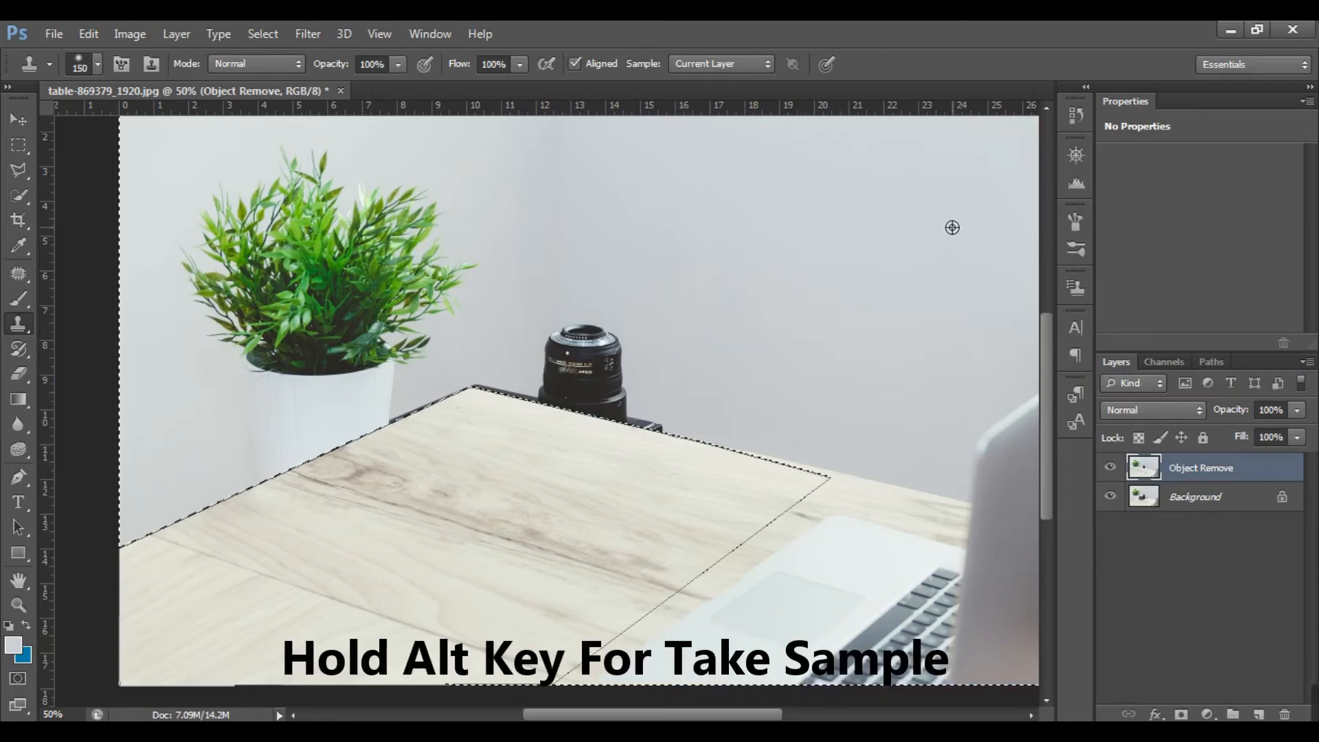
left_click(812, 194, "alt")
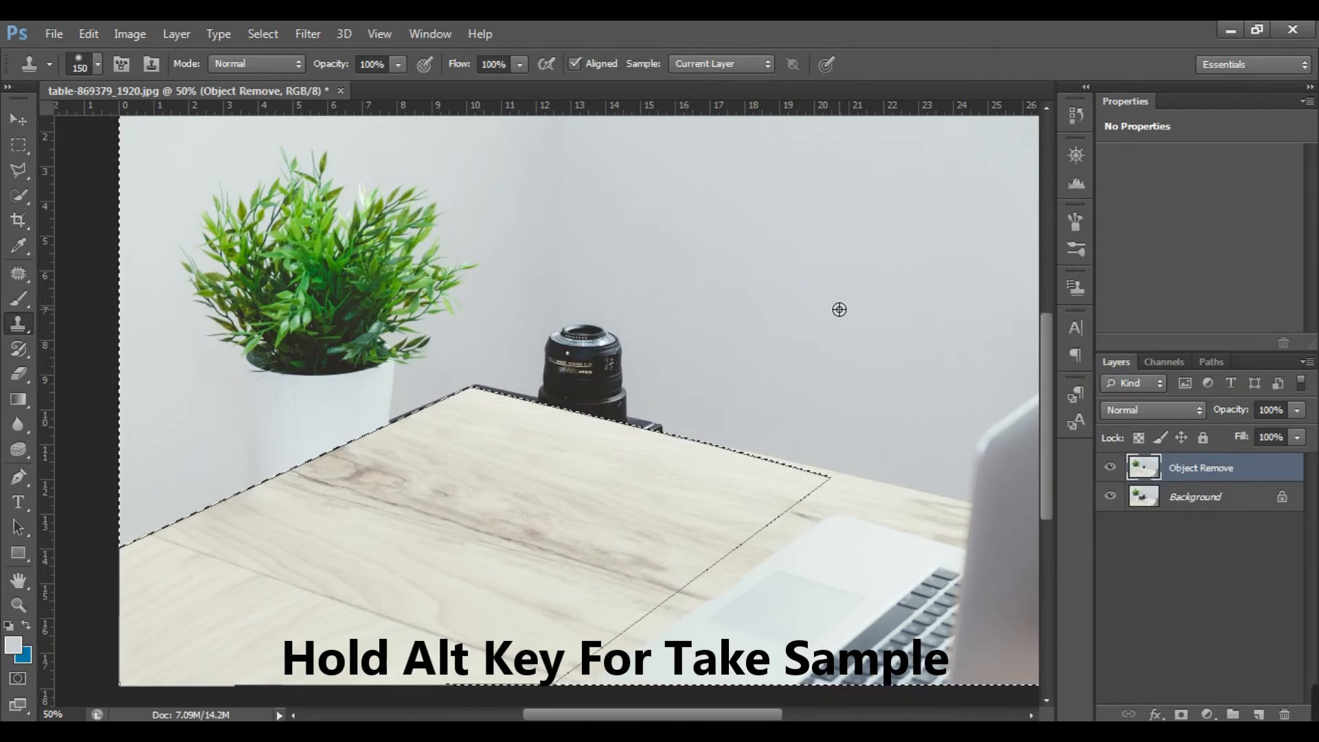
mouse_move(677, 424)
left_mouse_down()
mouse_move(488, 377)
mouse_move(505, 397)
left_mouse_up()
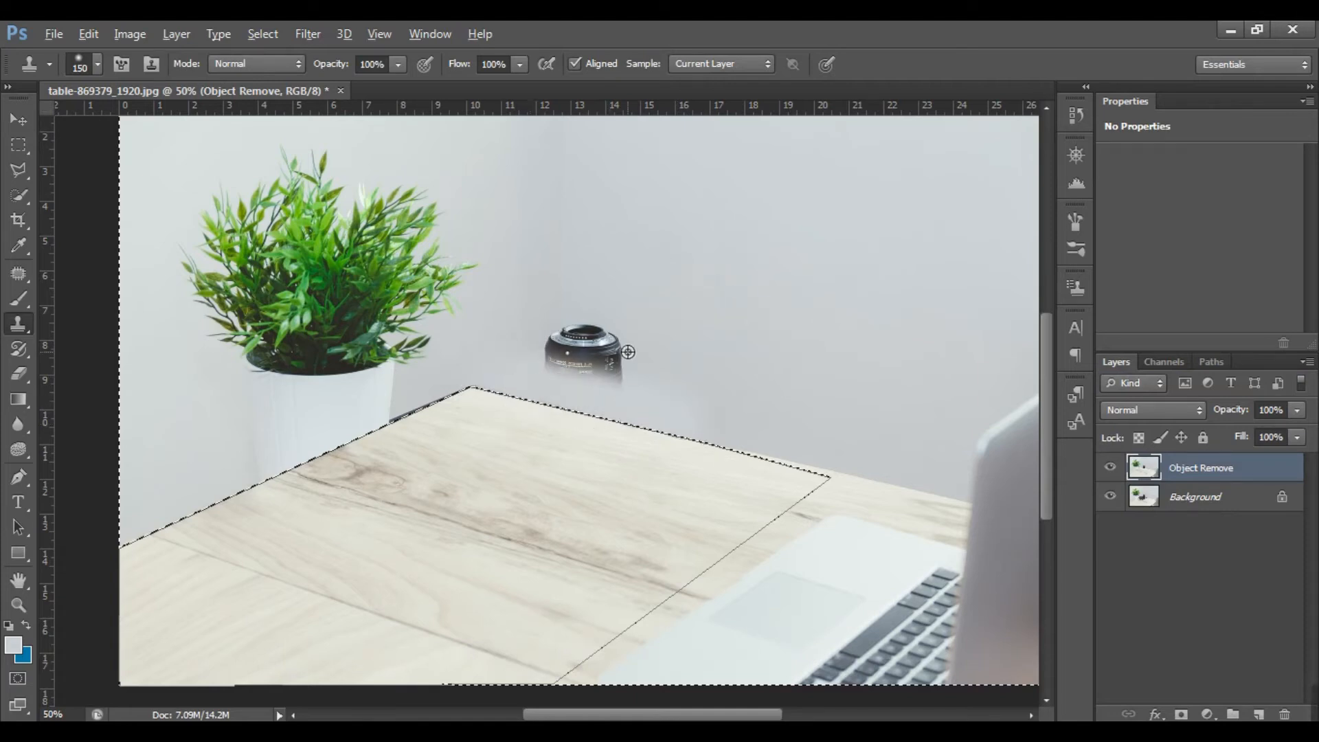
mouse_move(635, 358)
left_mouse_down()
mouse_move(608, 363)
mouse_move(616, 372)
mouse_move(597, 336)
mouse_move(627, 349)
mouse_move(553, 328)
mouse_move(582, 361)
mouse_move(559, 366)
mouse_move(554, 351)
mouse_move(609, 338)
mouse_move(662, 361)
left_mouse_up()
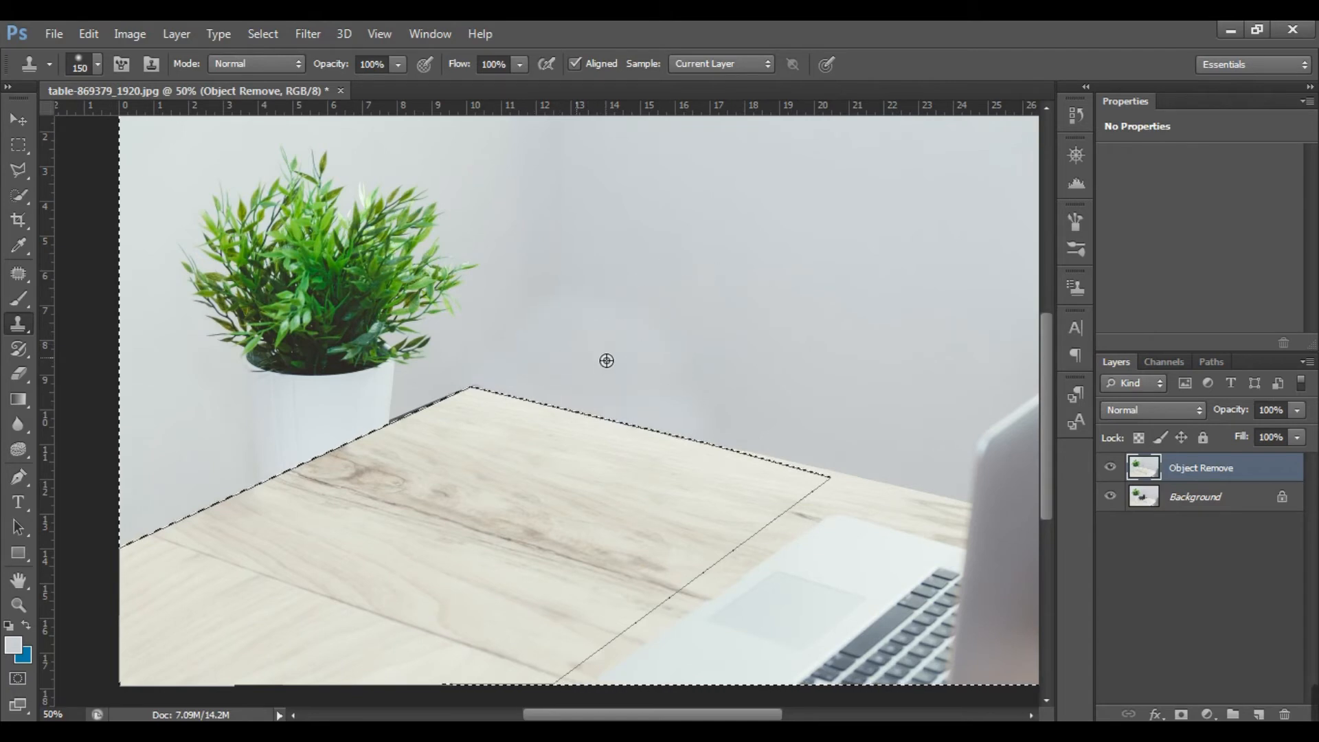
Resample the clean wall and clone it over the notebook remnant and the right part of the white pot with a 90 px brush
left_click(688, 259, "alt")
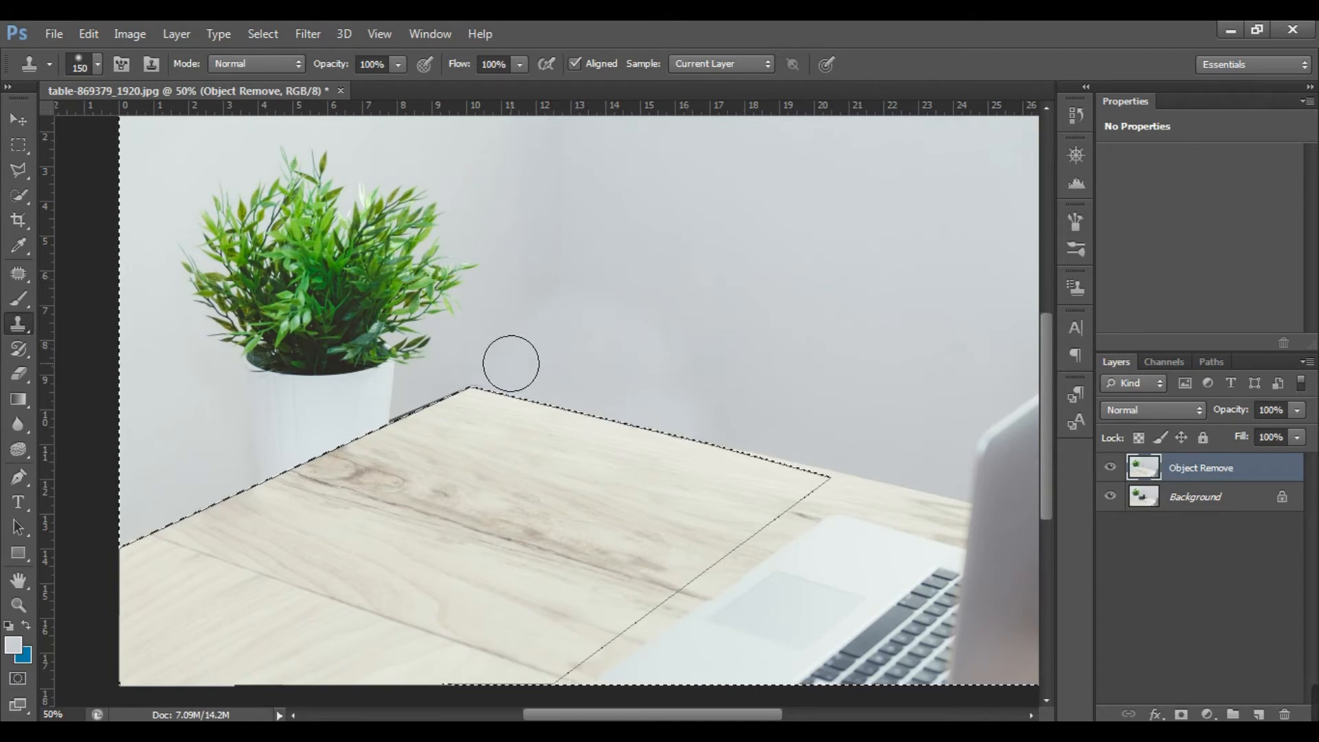
key("bracketleft")
key("bracketleft")
key("bracketleft")
mouse_move(465, 369)
left_mouse_down()
mouse_move(384, 430)
mouse_move(471, 378)
mouse_move(276, 468)
mouse_move(390, 414)
mouse_move(411, 398)
mouse_move(333, 412)
mouse_move(411, 370)
mouse_move(316, 398)
mouse_move(301, 411)
mouse_move(311, 423)
mouse_move(336, 419)
mouse_move(295, 438)
mouse_move(350, 420)
left_mouse_up()
Sample the wall beside the pot and clone it along the table edge and over the rest of the white pot
left_click(178, 456, "alt")
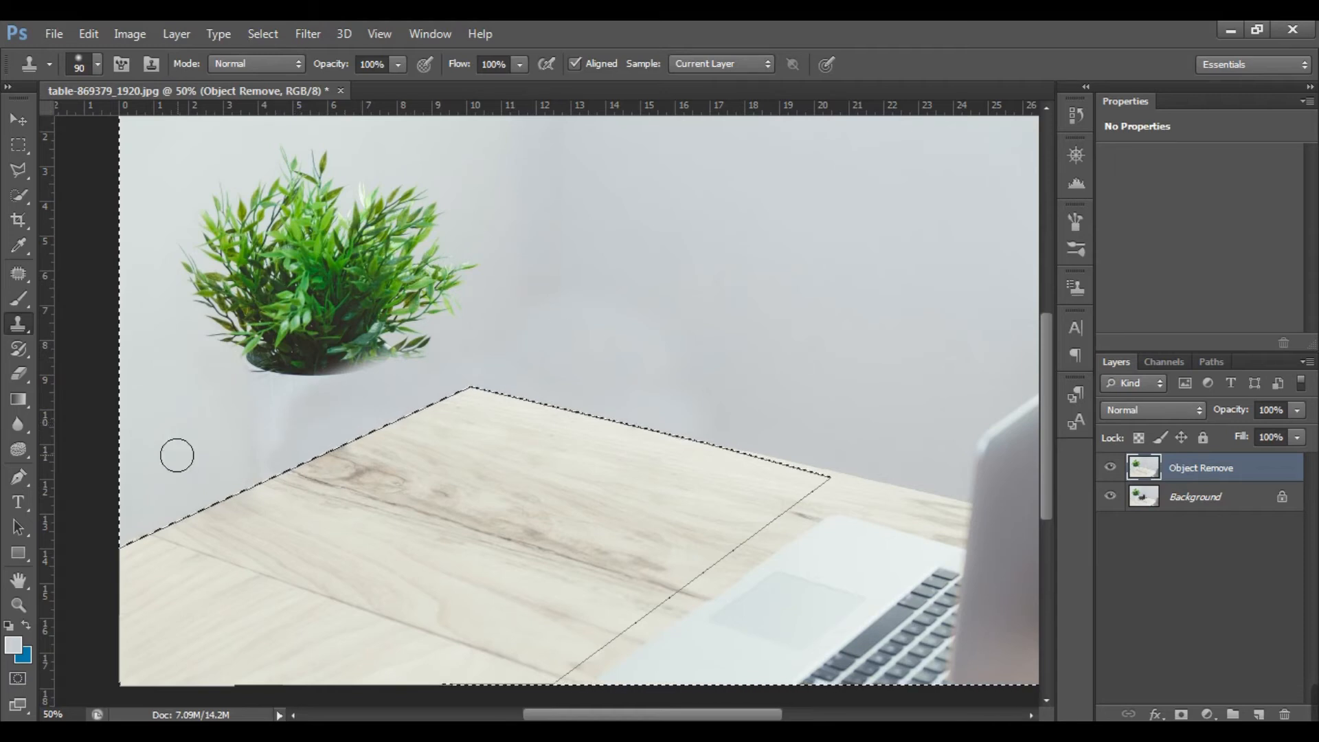
mouse_move(127, 517)
left_mouse_down()
mouse_move(124, 548)
mouse_move(148, 514)
mouse_move(125, 546)
mouse_move(176, 517)
left_mouse_up()
mouse_move(260, 458)
left_mouse_down()
mouse_move(259, 477)
mouse_move(259, 385)
mouse_move(280, 436)
mouse_move(268, 404)
mouse_move(295, 398)
left_mouse_up()
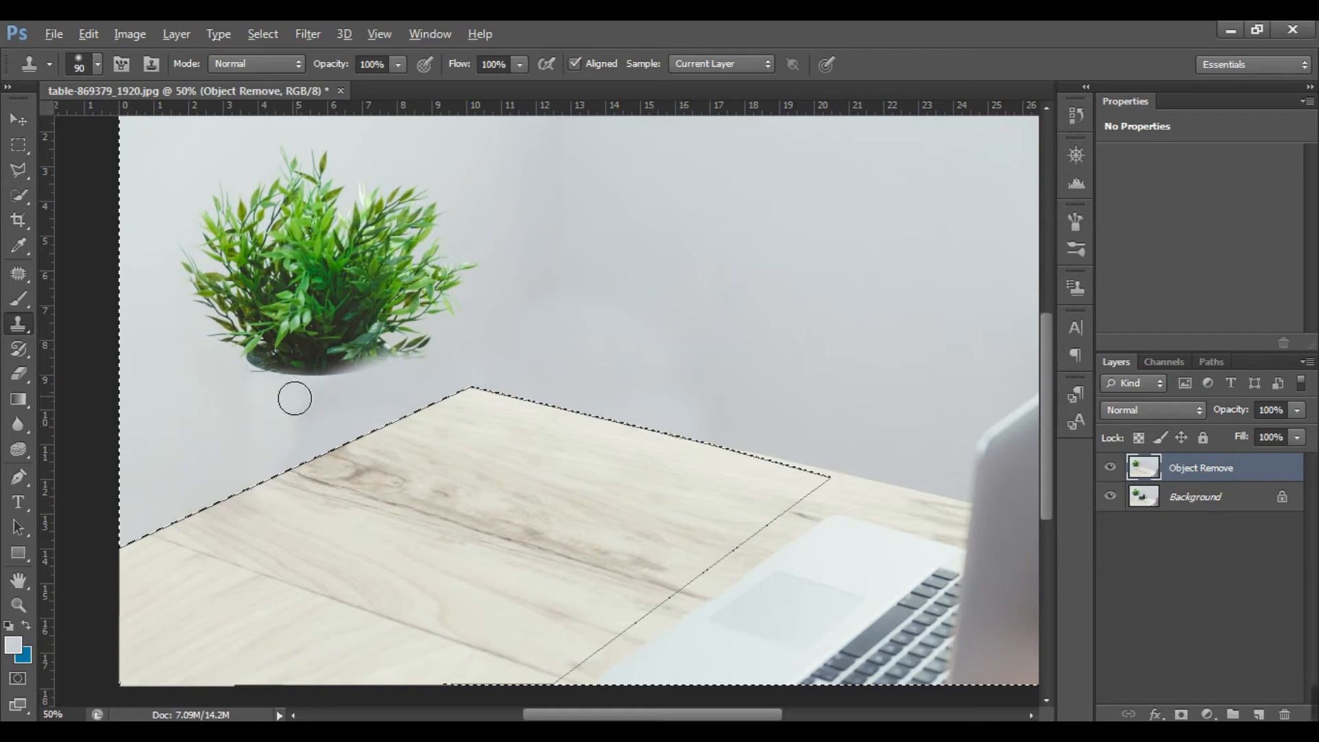
mouse_move(295, 423)
left_mouse_down()
mouse_move(280, 463)
mouse_move(285, 422)
mouse_move(273, 441)
mouse_move(381, 371)
mouse_move(300, 385)
mouse_move(259, 375)
mouse_move(329, 383)
mouse_move(388, 364)
left_mouse_up()
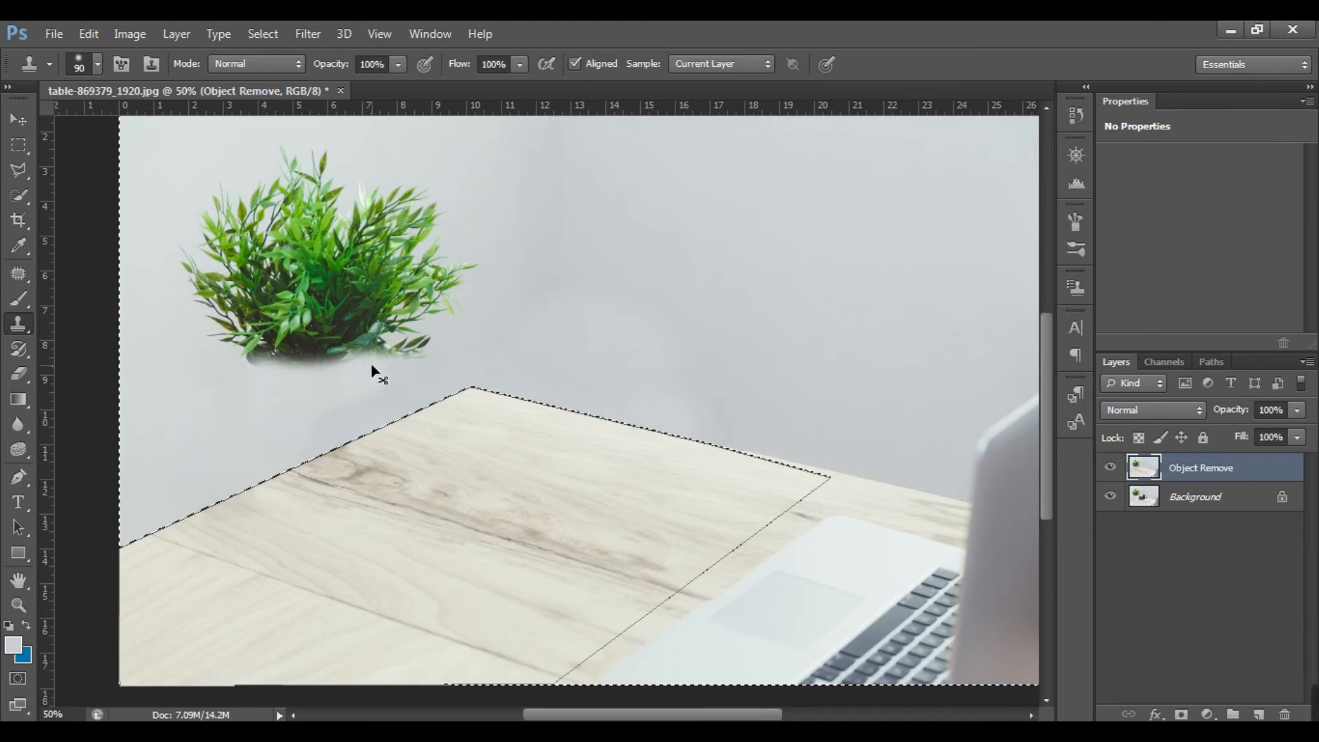
Clear the selection and remove the path outline from the canvas
key("ctrl+d")
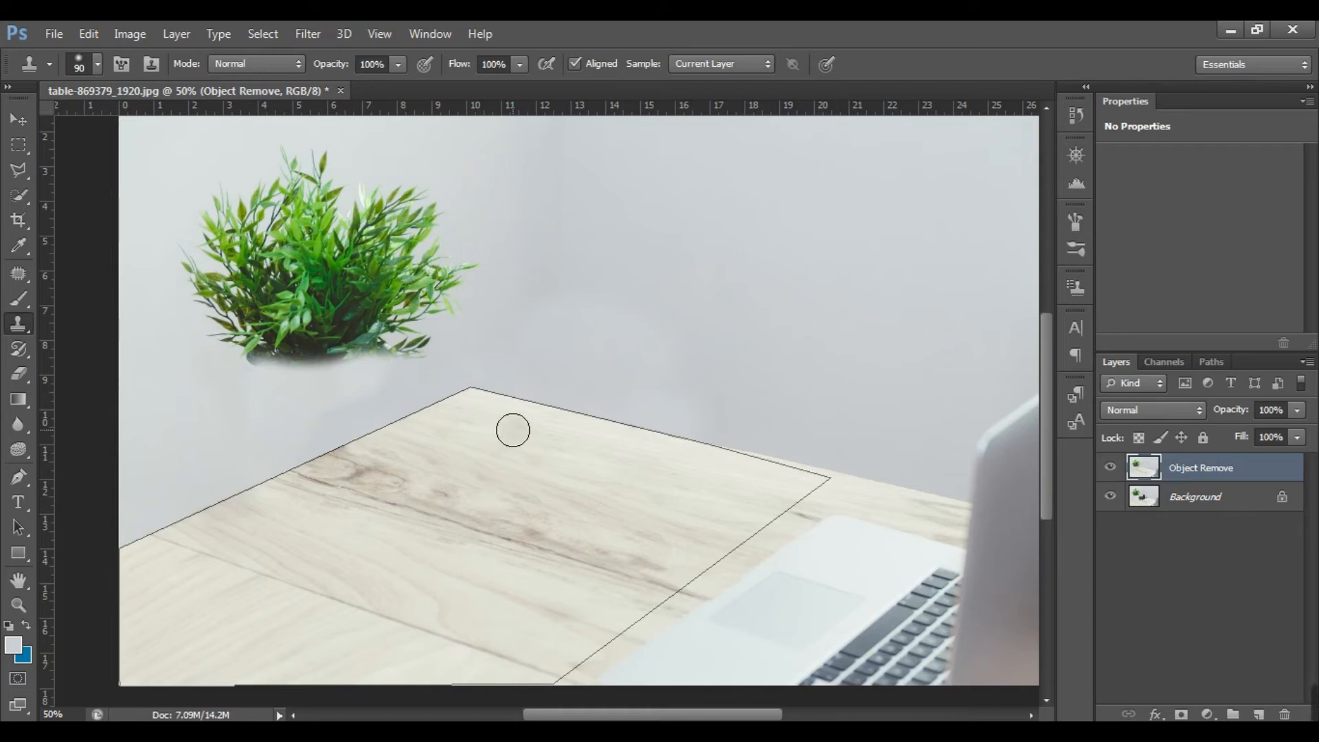
key("ctrl+Return")
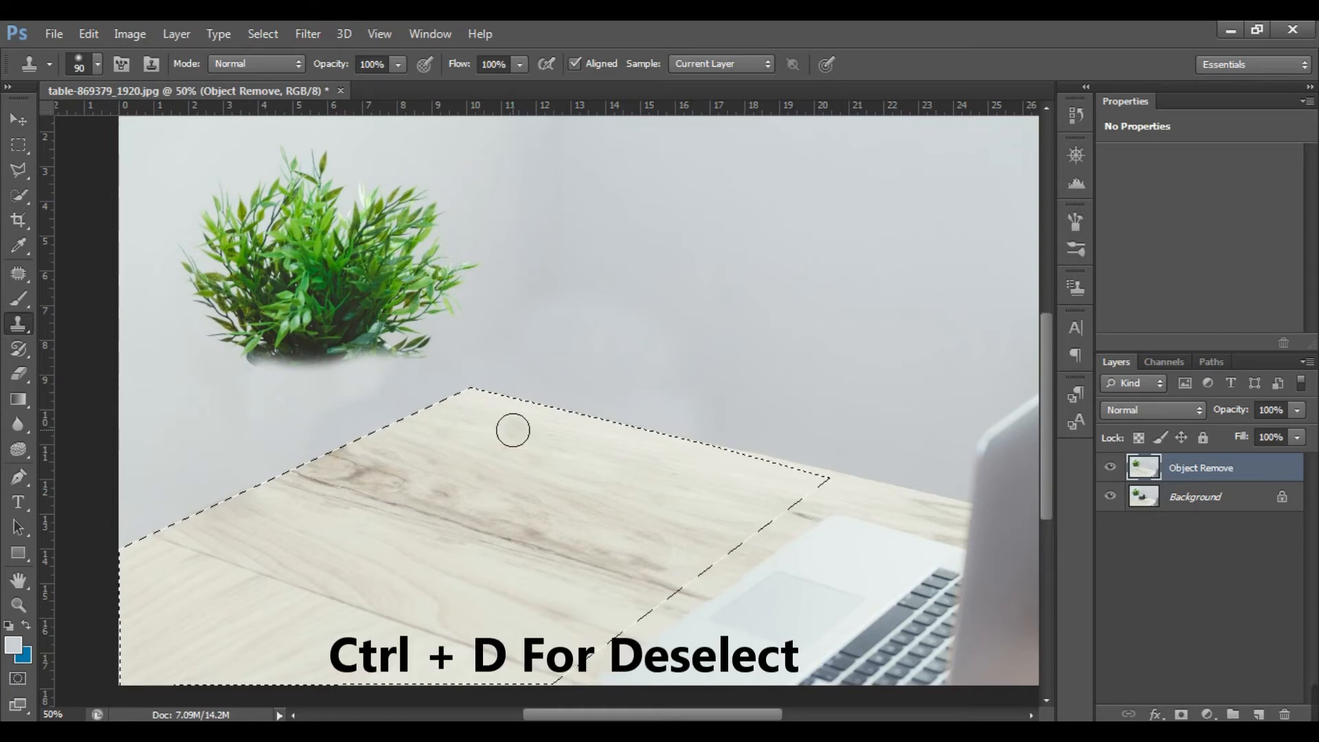
key("ctrl+d")
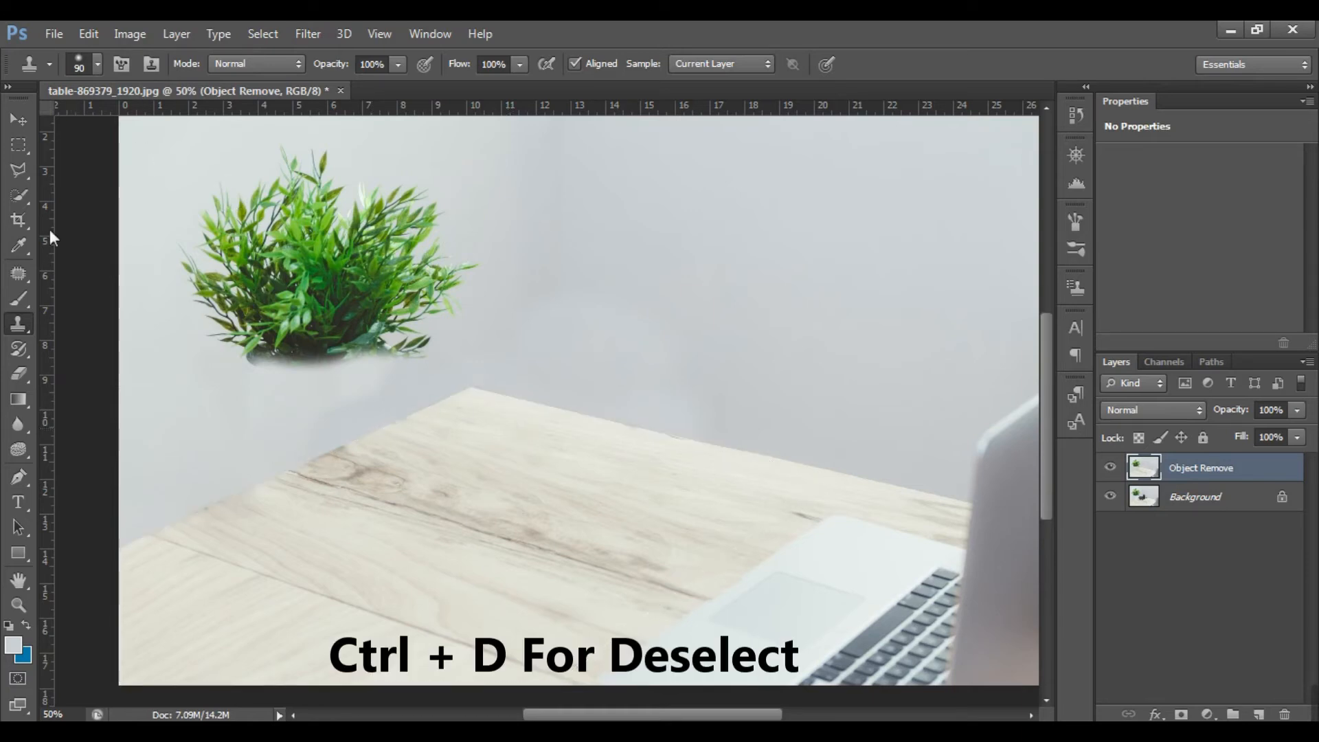
Outline the whole plant with the Patch tool, replace it with clean wall from the right side of the photo, and deselect
left_click(19, 276)
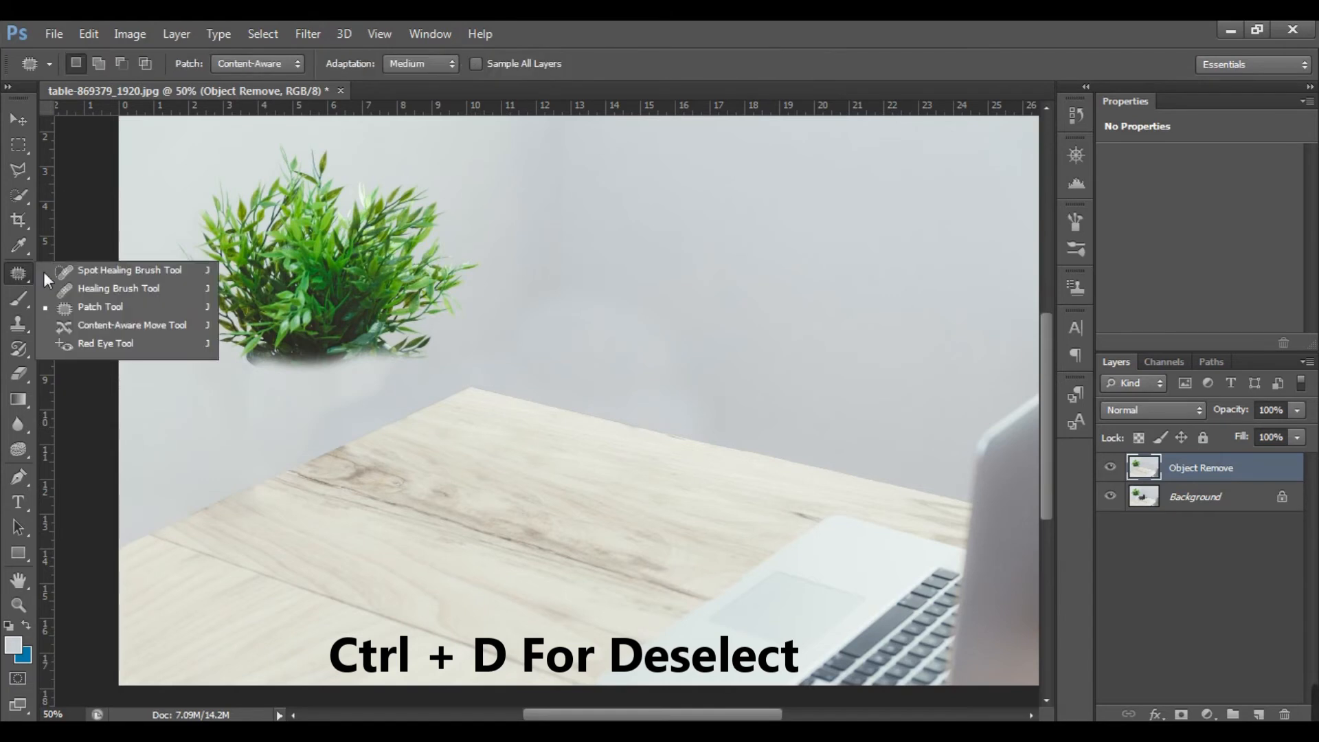
left_click(98, 307)
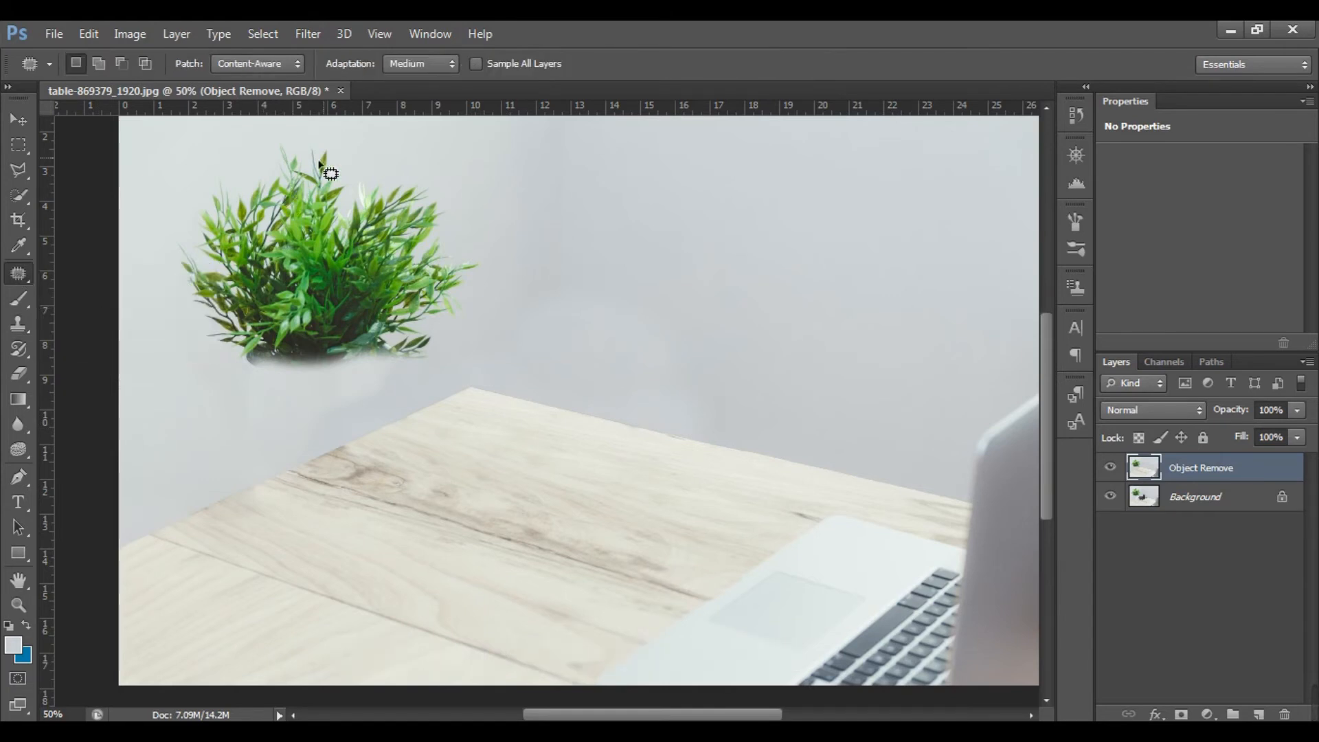
left_click_drag(310, 134, 292, 146)
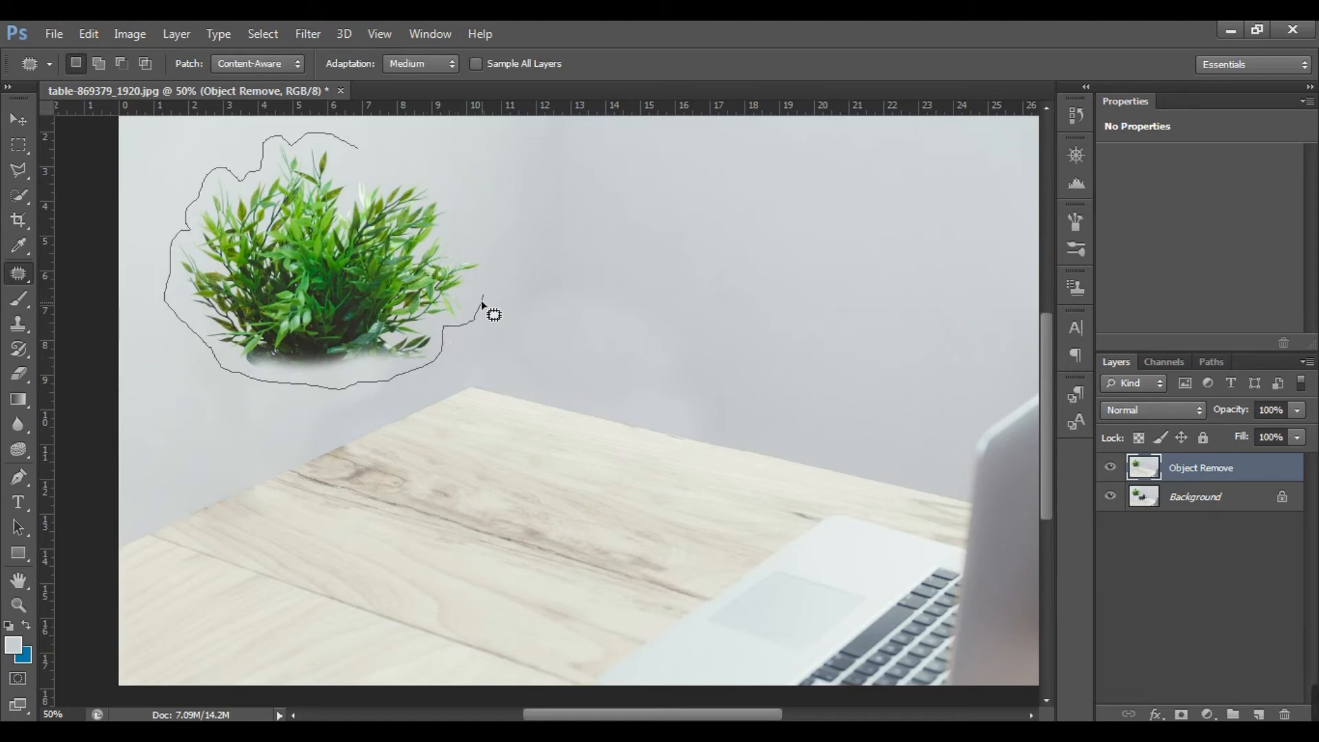
mouse_move(488, 252)
left_mouse_down()
mouse_move(451, 227)
mouse_move(448, 189)
mouse_move(406, 163)
left_mouse_up()
left_click_drag(358, 150, 360, 151)
left_click_drag(346, 240, 860, 249)
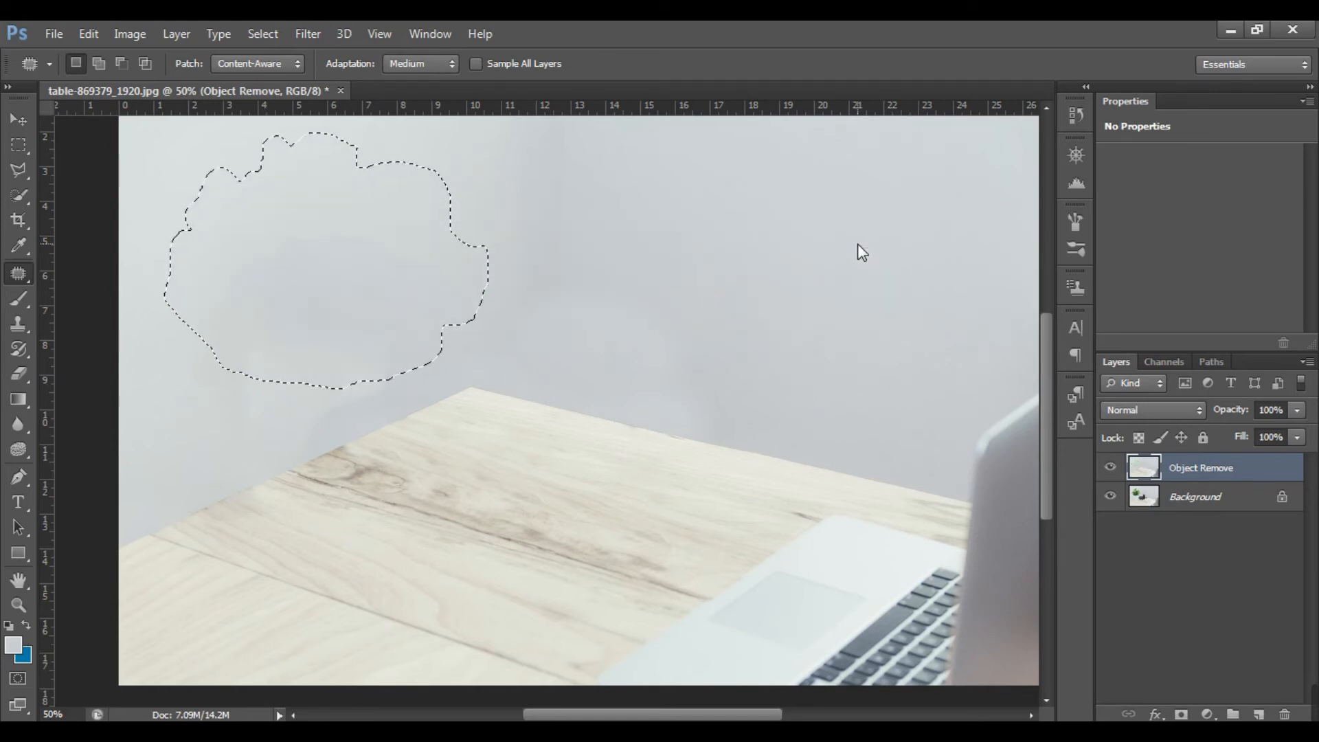
key("ctrl+d")
Compare the Object Remove layer with the original photo and inspect the tabletop's back edge for leftover marks
key("ctrl+minus")
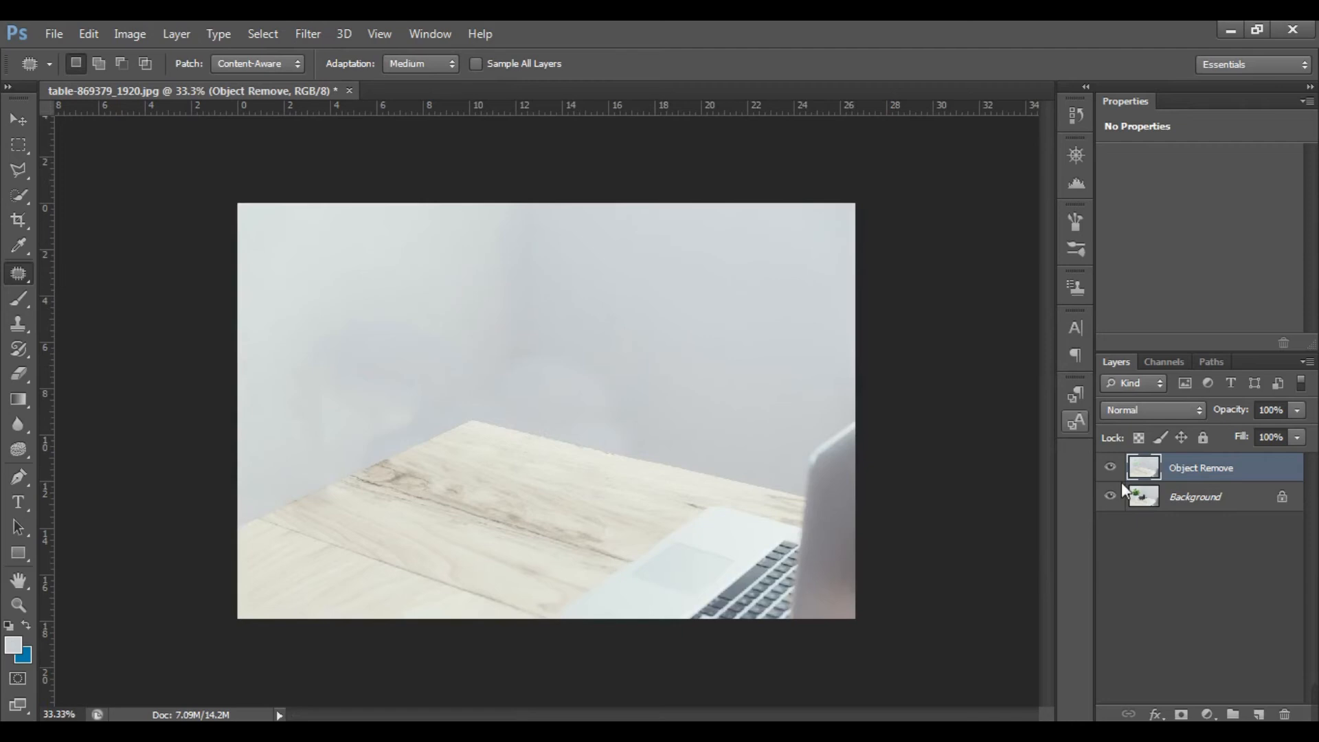
left_click(1111, 469)
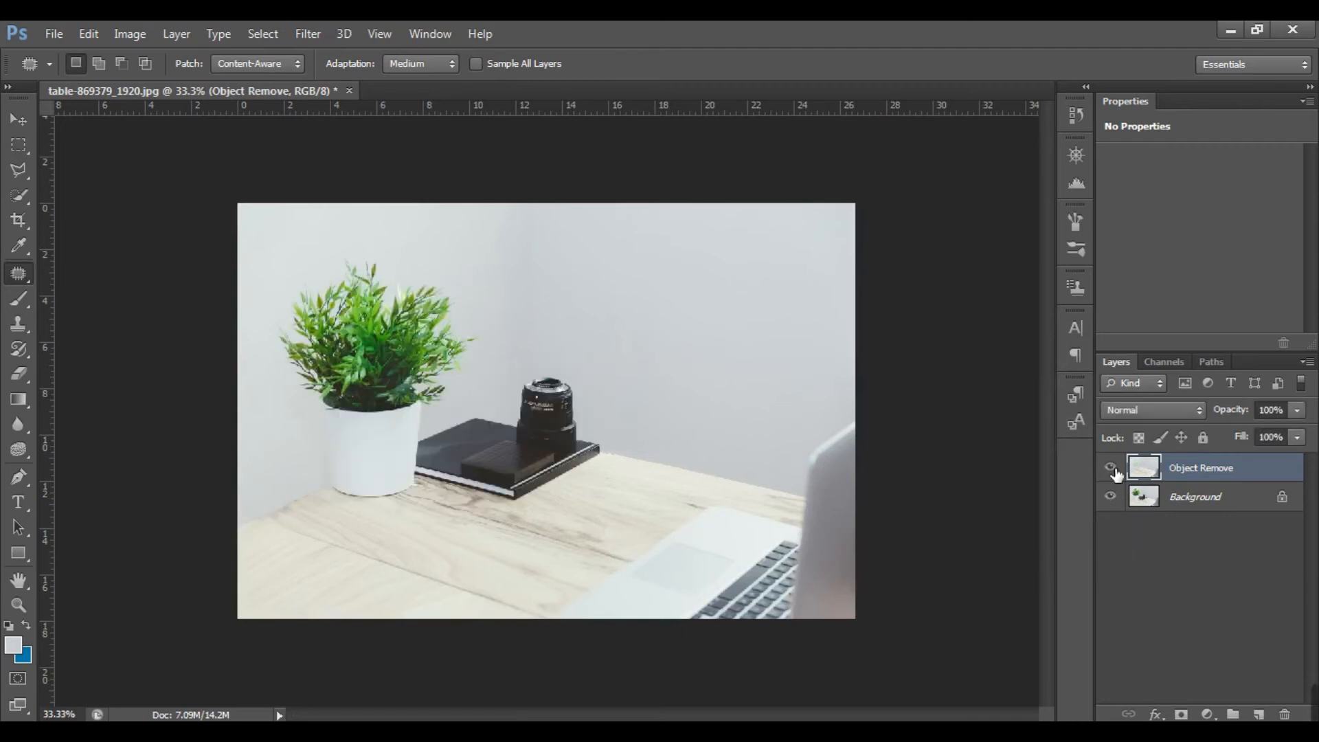
left_click(1111, 468)
left_click(1111, 469)
key("ctrl+plus")
key("ctrl+plus")
key("ctrl+plus")
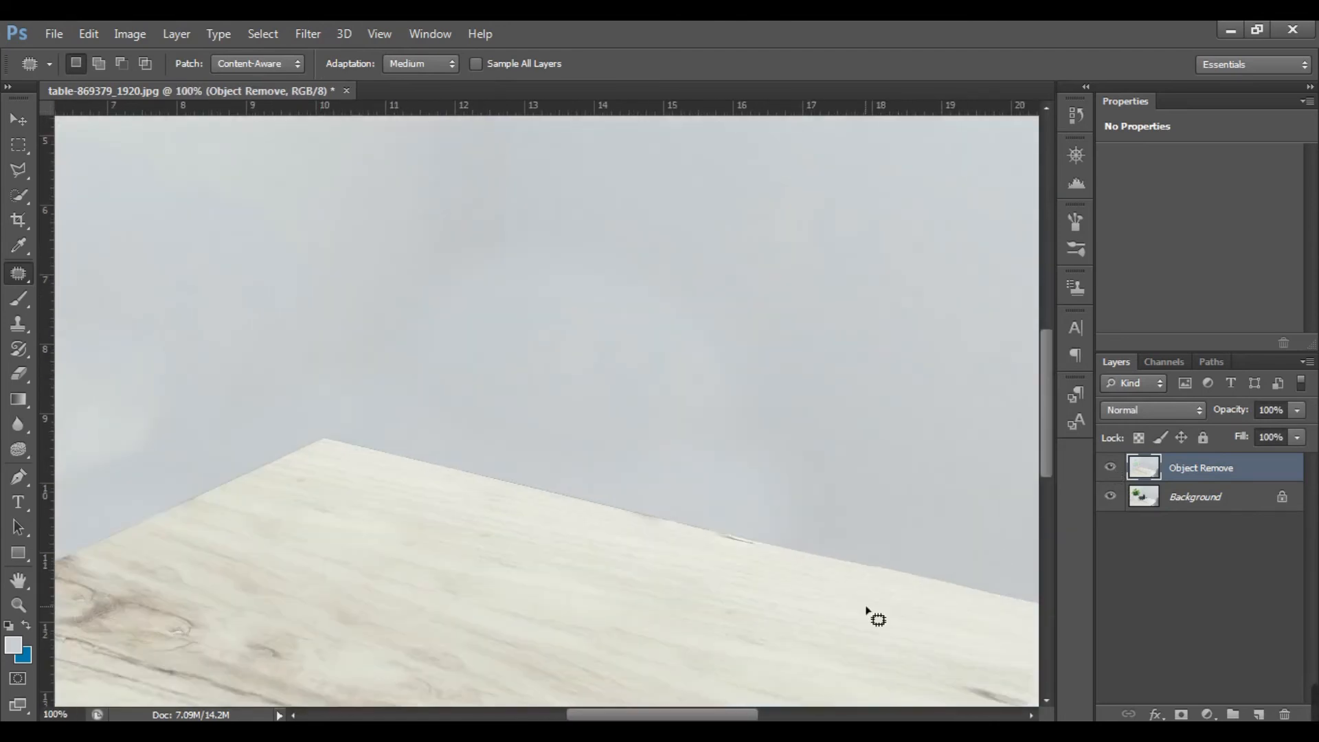
left_click_drag(864, 605, 773, 516)
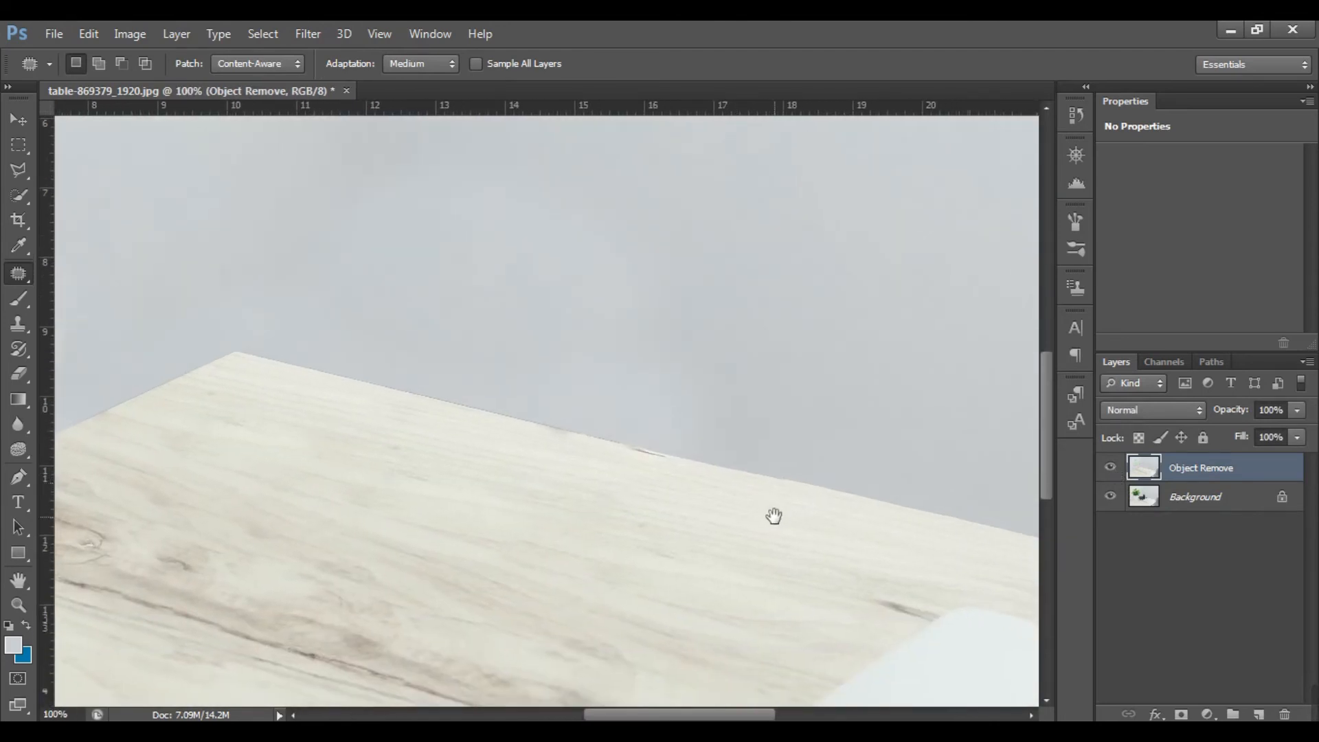
key("ctrl+plus")
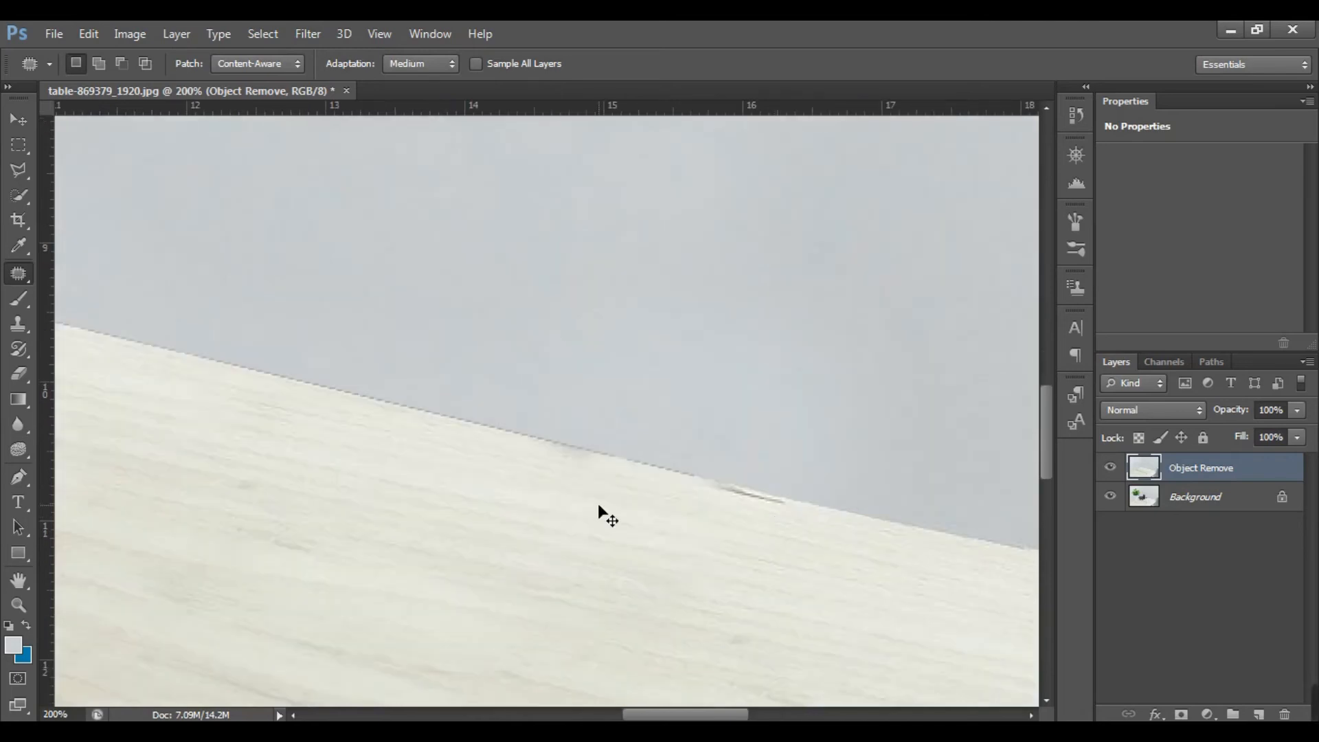
key("ctrl+minus")
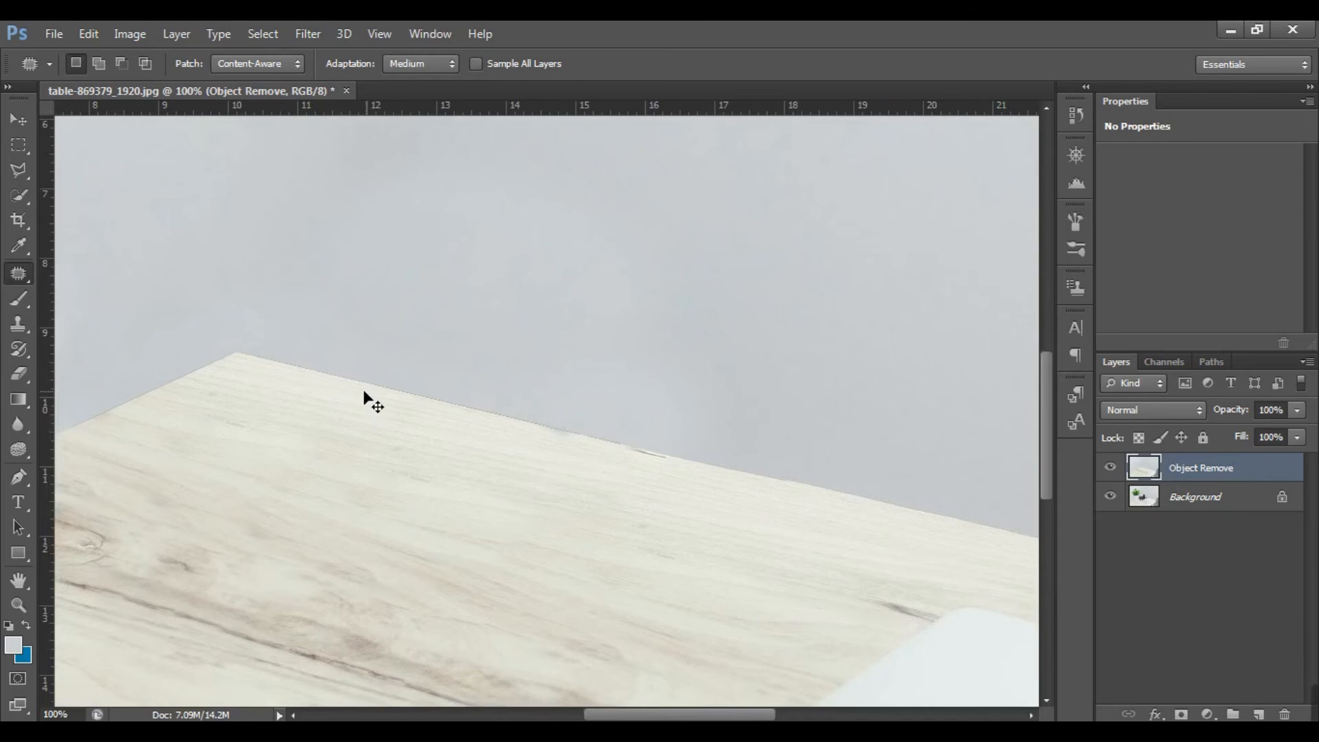
Load the Table path as a selection and clone sampled wood over the dark marks on the tabletop's back edge with a 50 px brush
left_click(1212, 361)
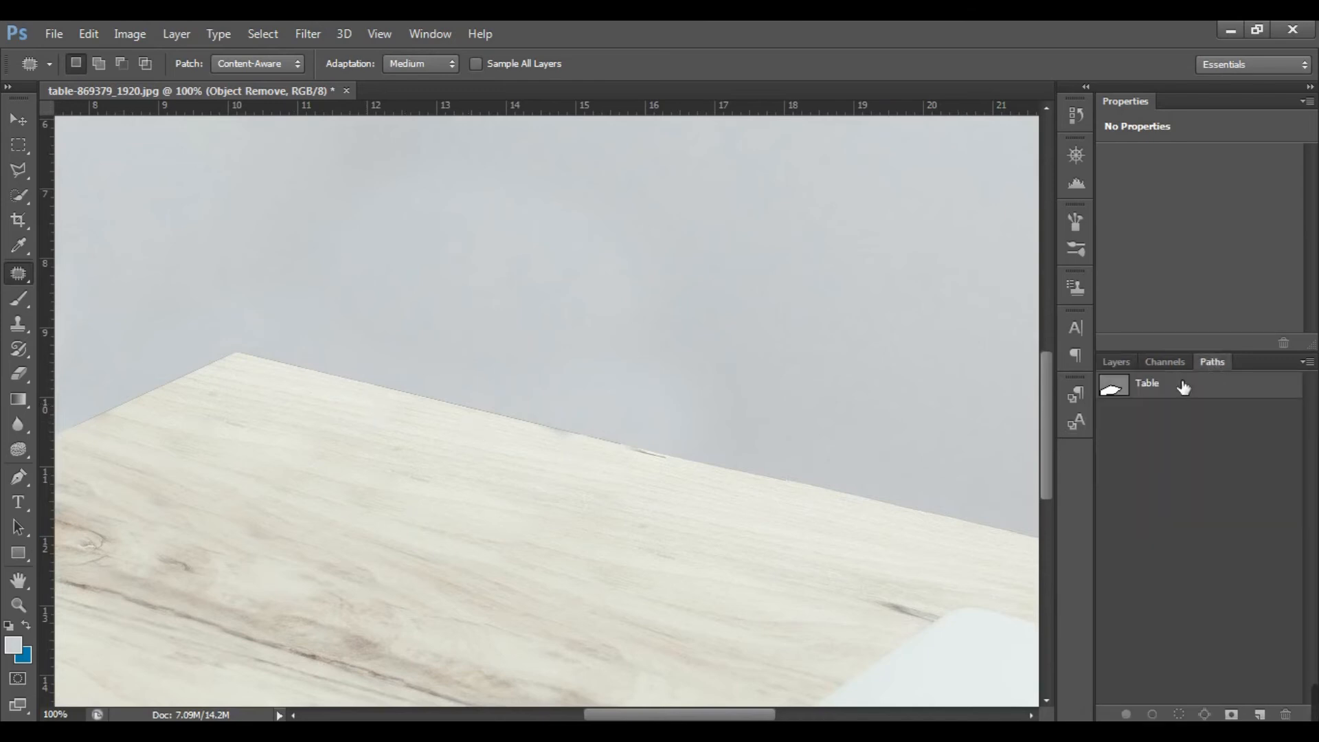
left_click(1125, 390, "ctrl")
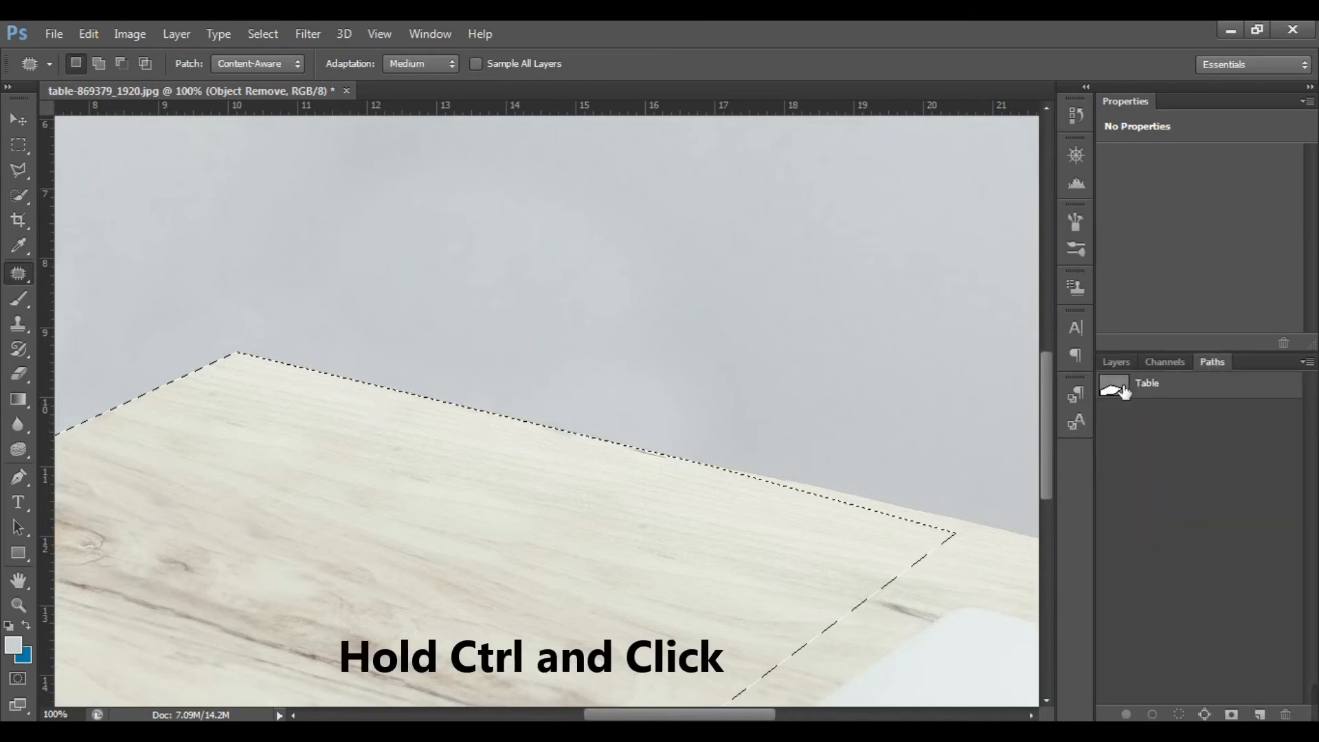
left_click(20, 325)
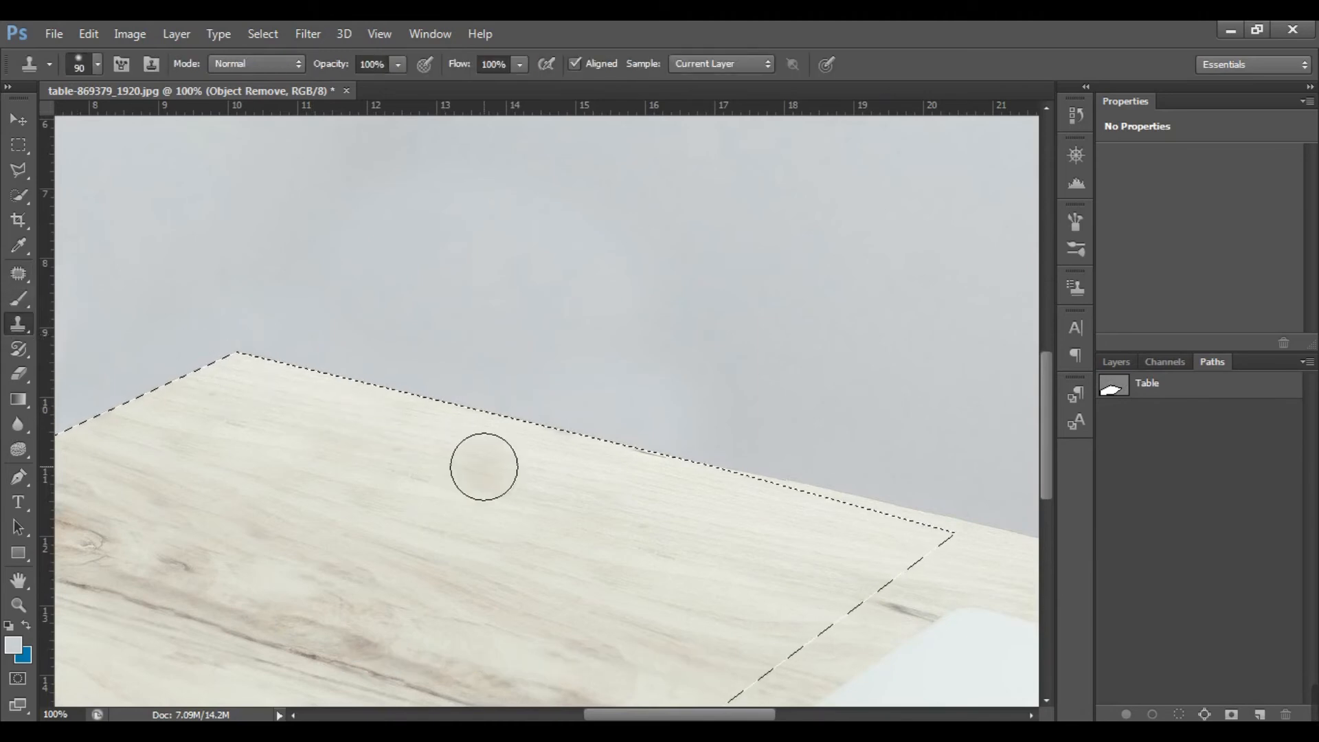
key("bracketleft")
key("bracketleft")
key("bracketleft")
key("bracketleft")
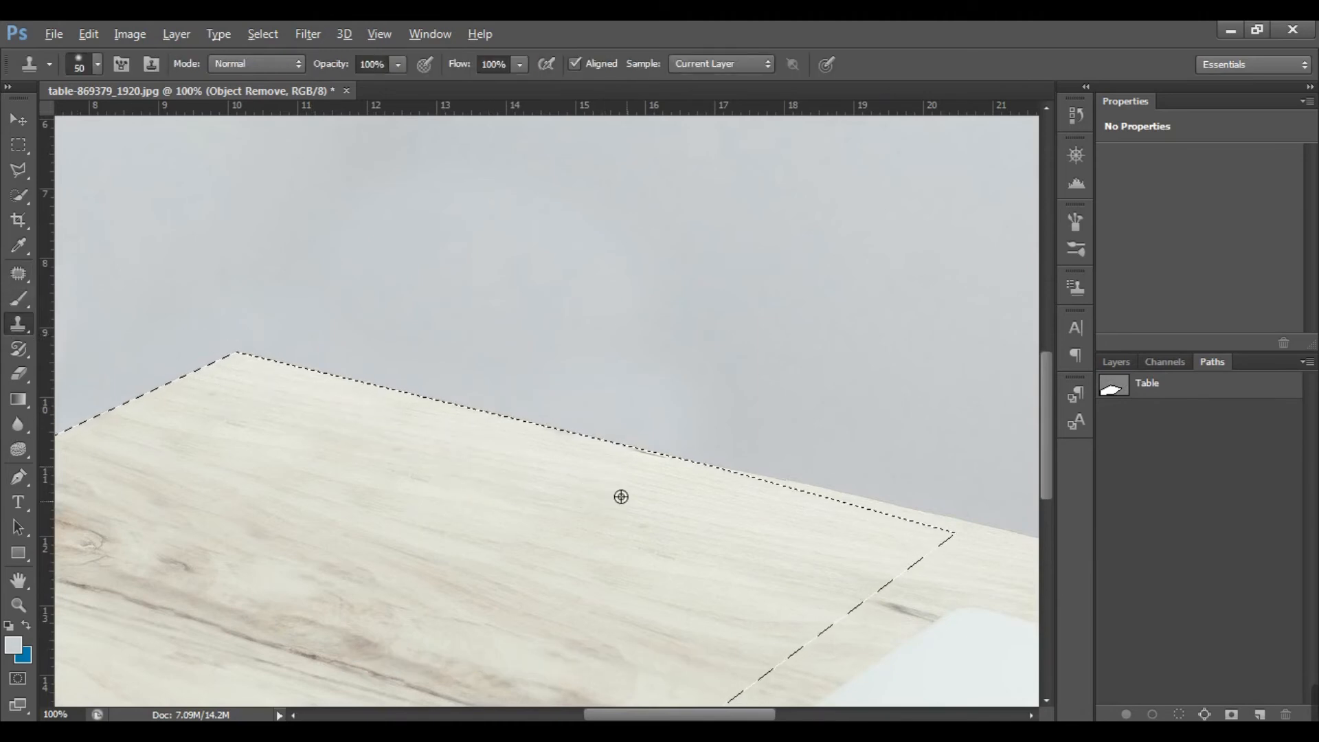
left_click(697, 542, "alt")
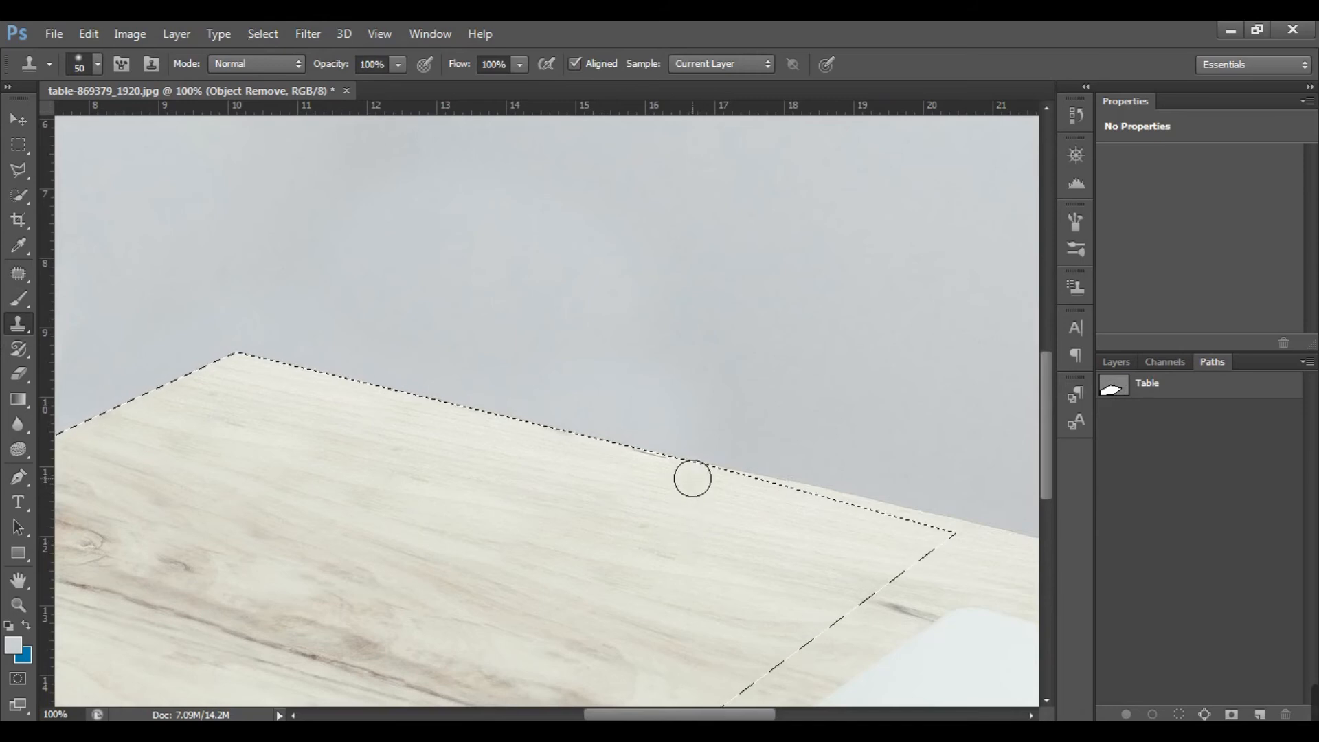
mouse_move(695, 465)
left_mouse_down()
mouse_move(382, 372)
mouse_move(245, 354)
mouse_move(683, 460)
left_mouse_up()
Sample wood near the far corner and further down the tabletop, cloning it along the table's left edge inside the selection
left_click_drag(332, 465, 517, 402)
left_click(437, 336, "alt")
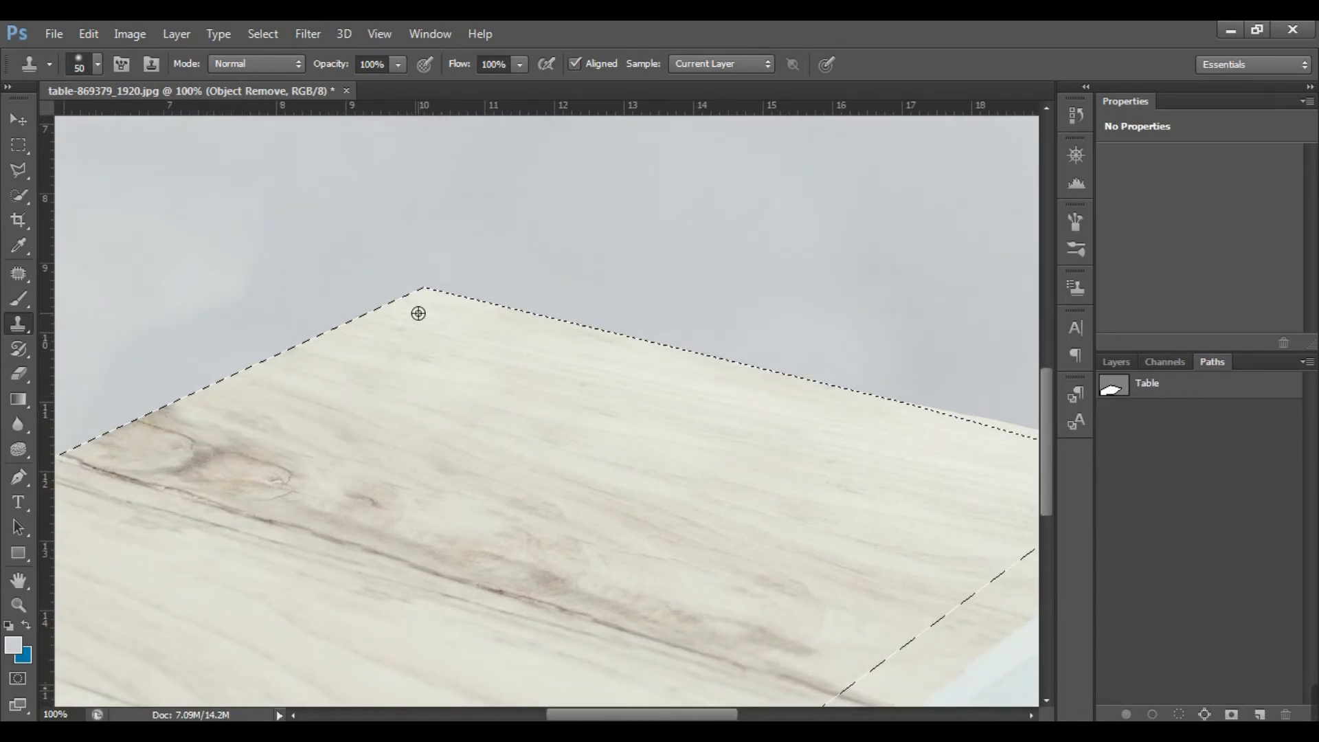
left_click_drag(417, 293, 168, 413)
left_click(422, 338, "alt")
mouse_move(151, 564)
left_mouse_down()
mouse_move(333, 477)
mouse_move(572, 421)
left_mouse_up()
left_click(245, 495, "alt")
left_click_drag(193, 443, 489, 315)
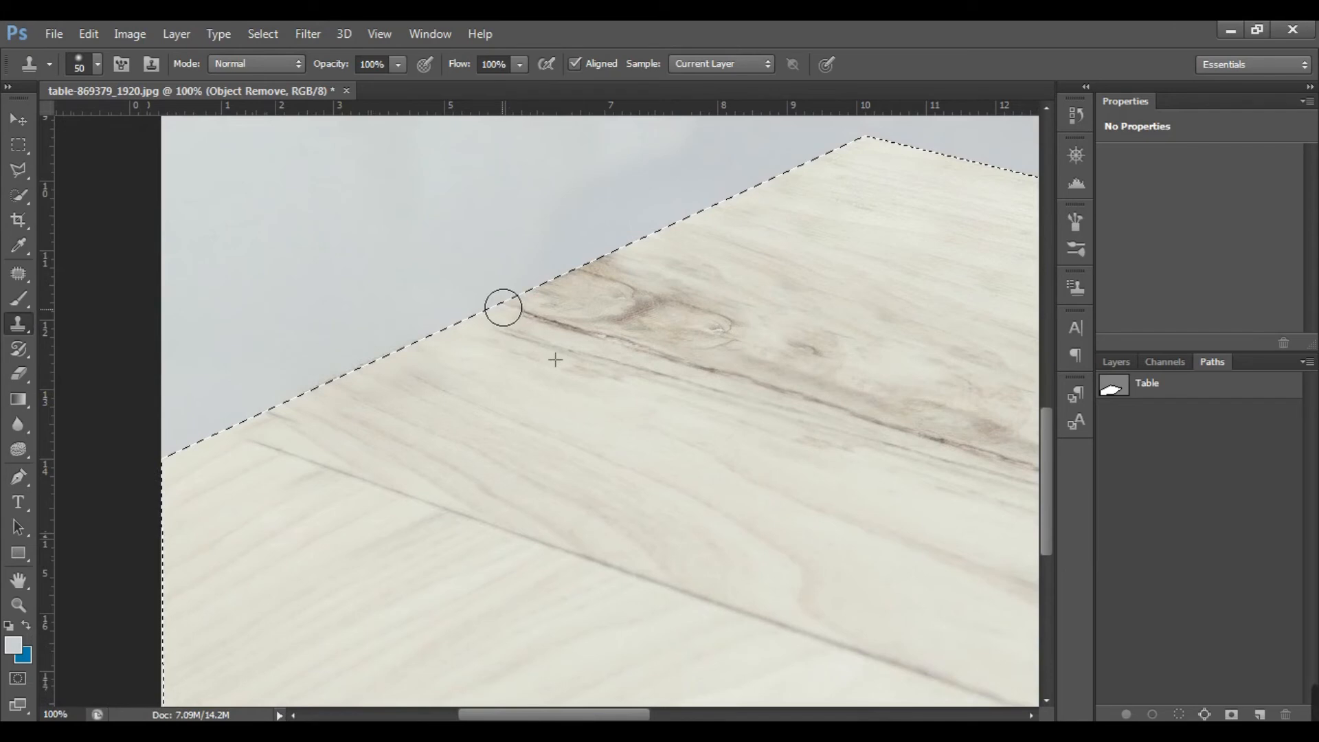
Sample wood beside the knot near the table's left edge and clone it over the leftover marks along that edge
left_click(625, 277, "alt")
left_click(626, 286, "alt")
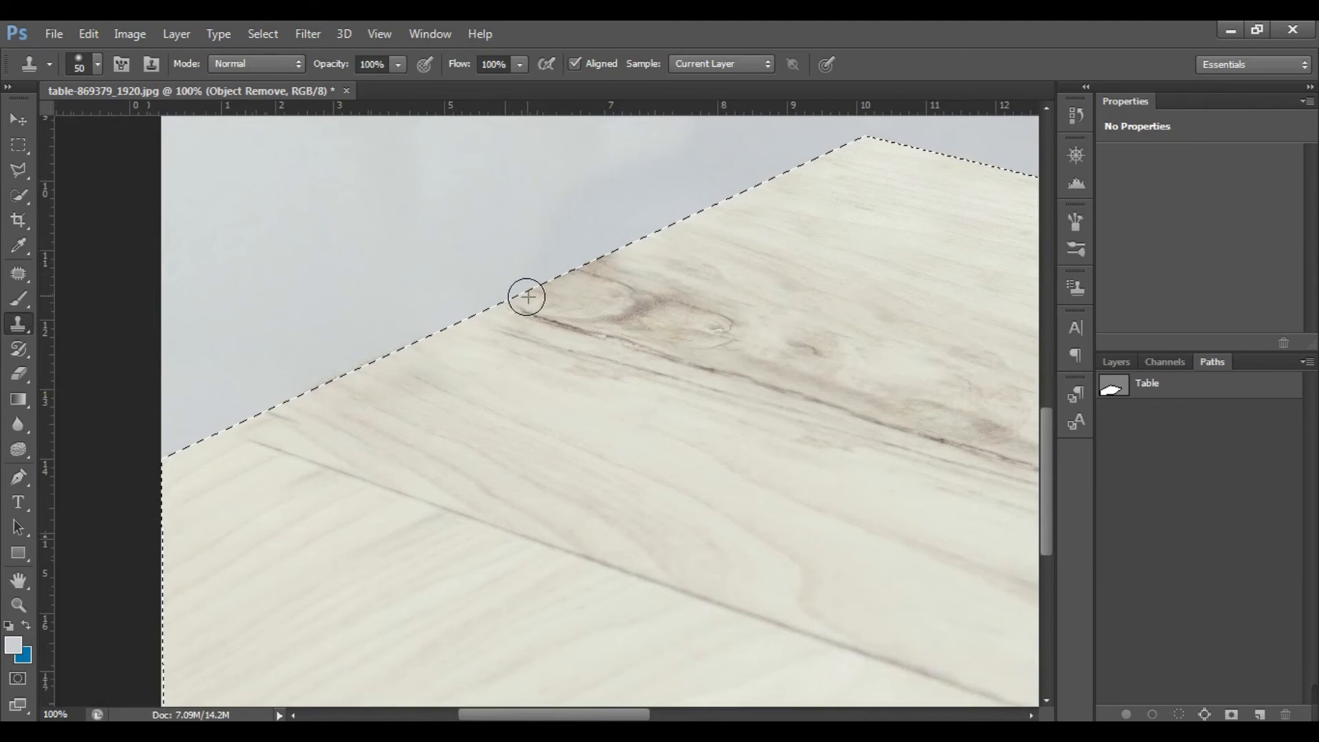
left_click_drag(807, 357, 677, 467)
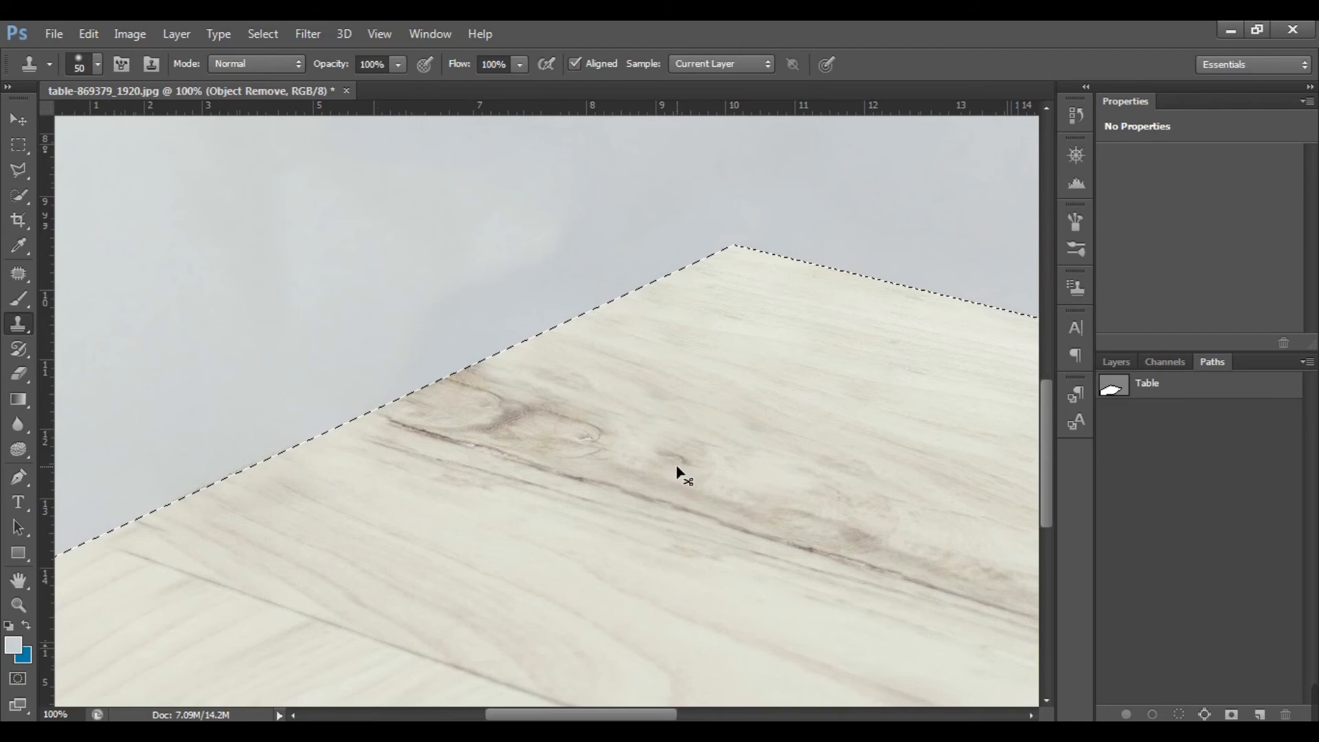
Clone clean wall along the outside of the table's back and left edges with the table selection inverted, and deselect
left_click_drag(797, 411, 500, 468)
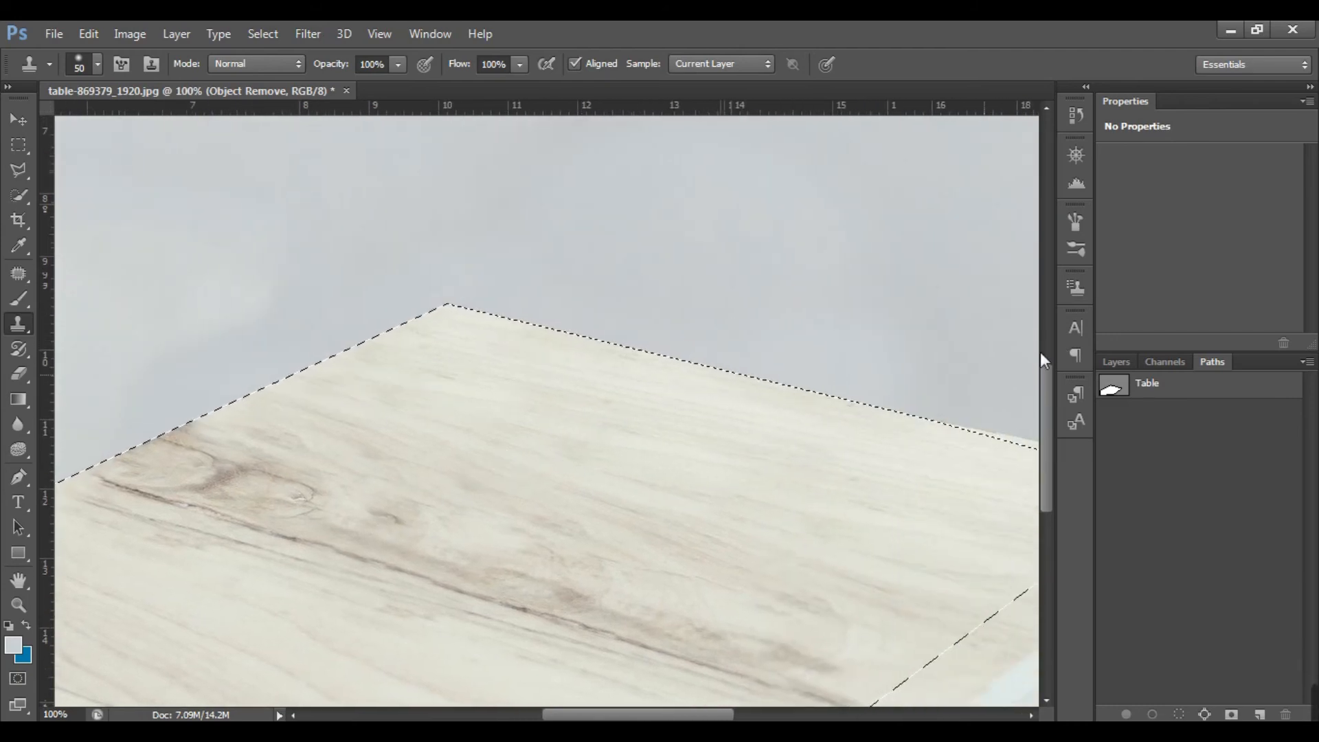
left_click_drag(920, 411, 919, 411)
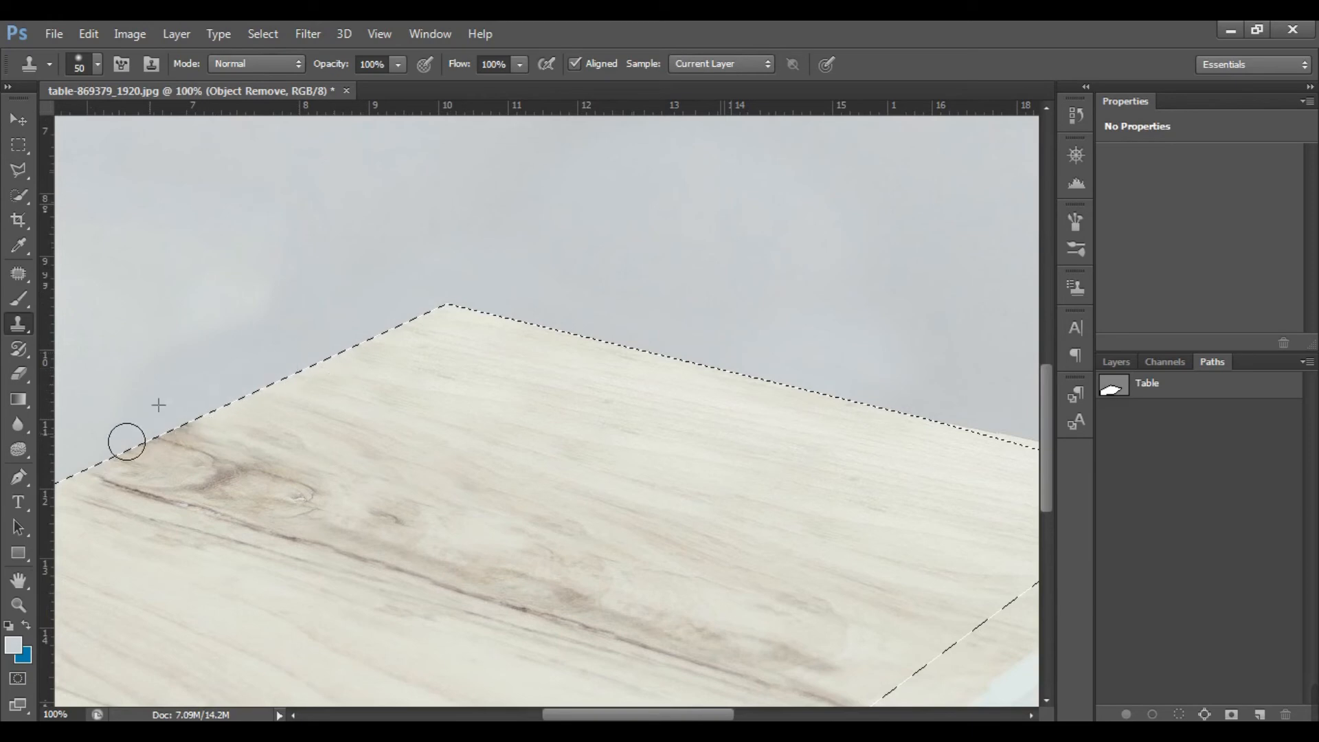
left_click_drag(128, 514, 521, 376)
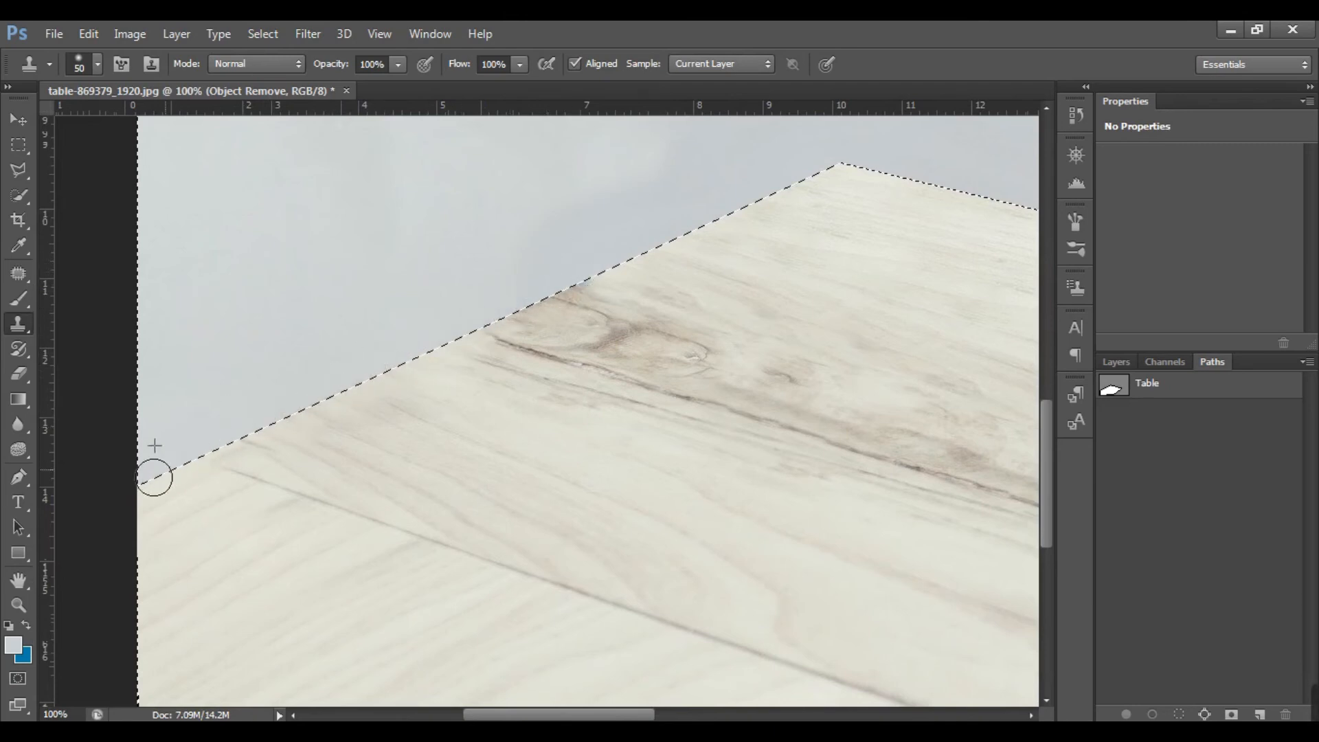
key("ctrl+d")
Inspect the tabletop's back edge between the far corner and the laptop for leftover marks
left_click_drag(924, 340, 406, 371)
mouse_move(695, 342)
left_mouse_down()
mouse_move(645, 367)
mouse_move(511, 393)
mouse_move(545, 424)
left_mouse_up()
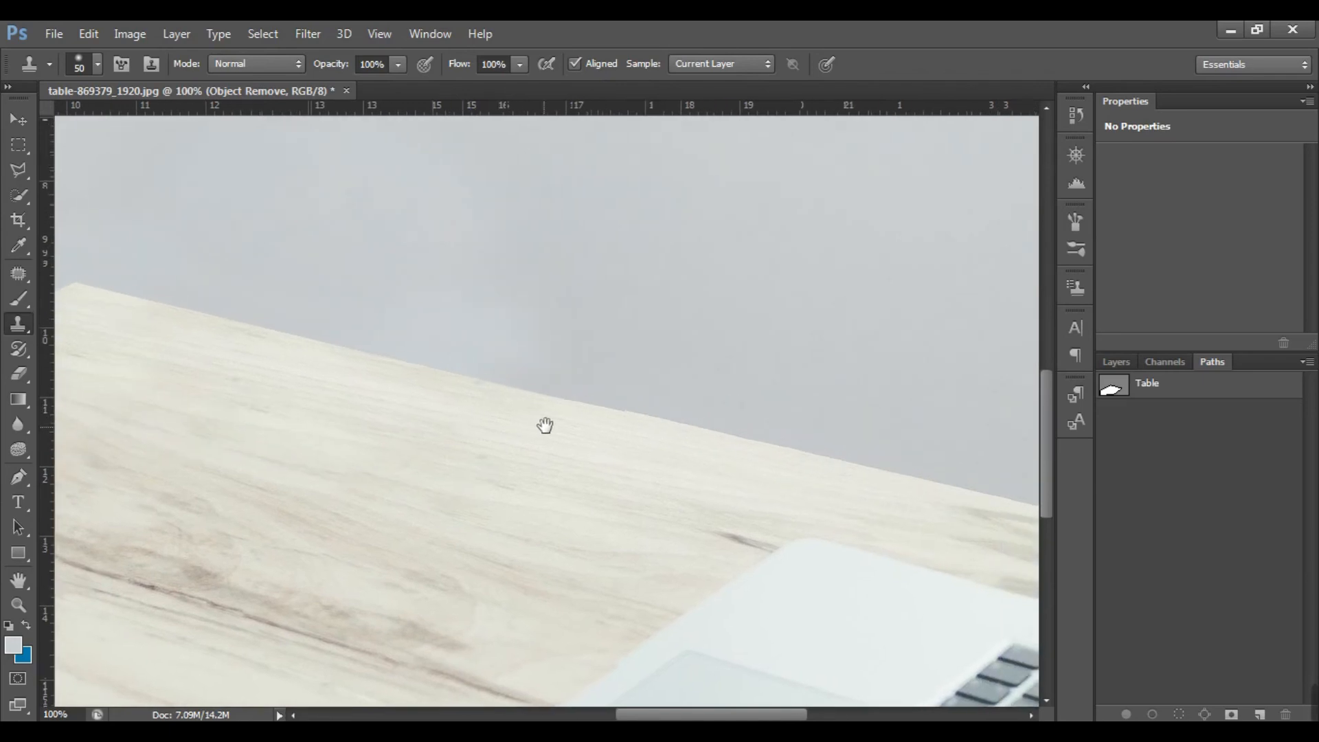
key("ctrl+plus")
key("ctrl+plus")
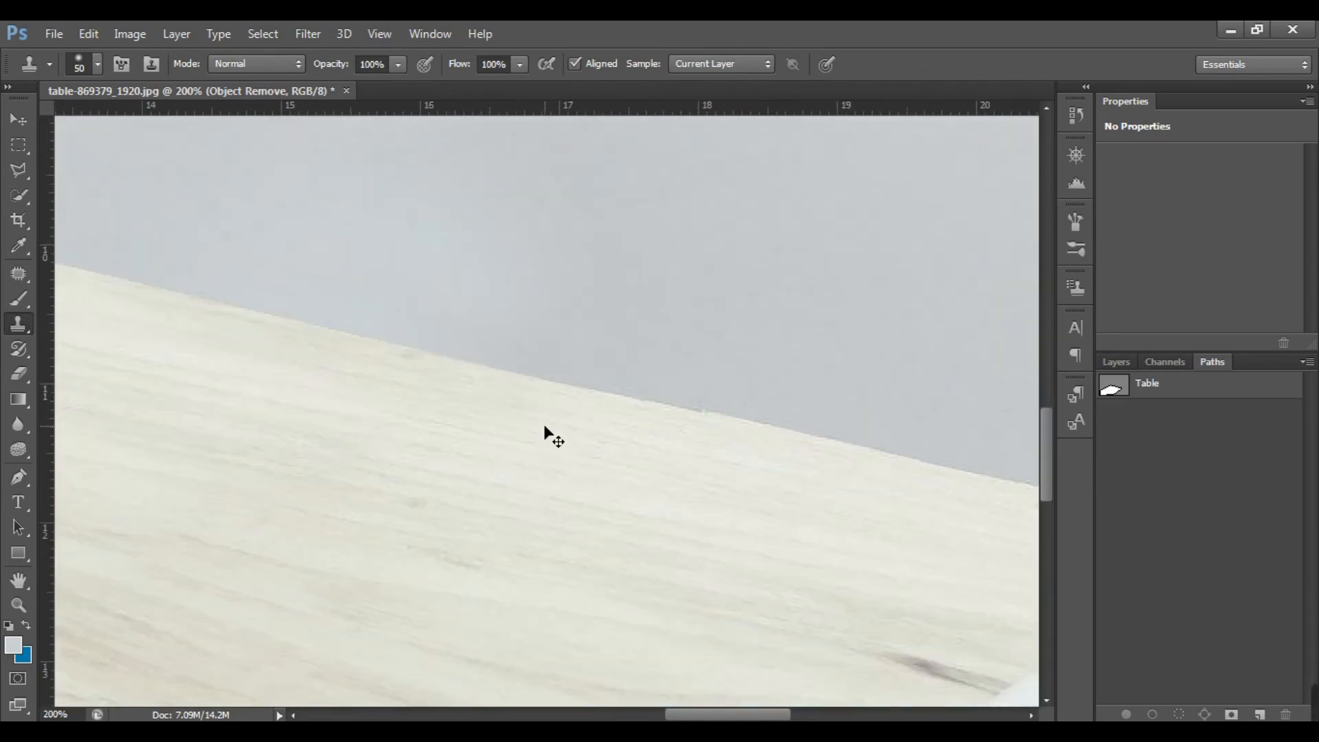
key("ctrl+minus")
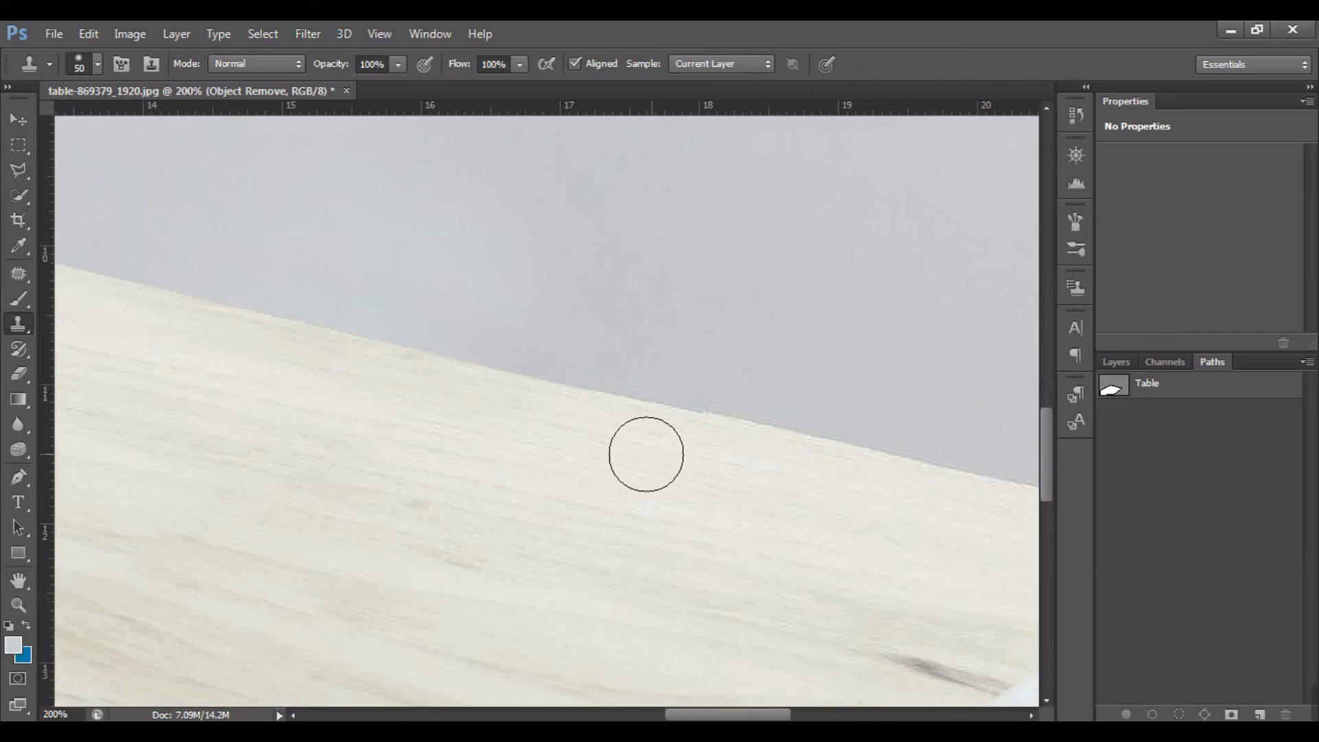
mouse_move(663, 456)
left_mouse_down()
mouse_move(552, 445)
mouse_move(144, 344)
left_mouse_up()
mouse_move(322, 369)
left_mouse_down()
mouse_move(86, 316)
mouse_move(393, 390)
left_mouse_up()
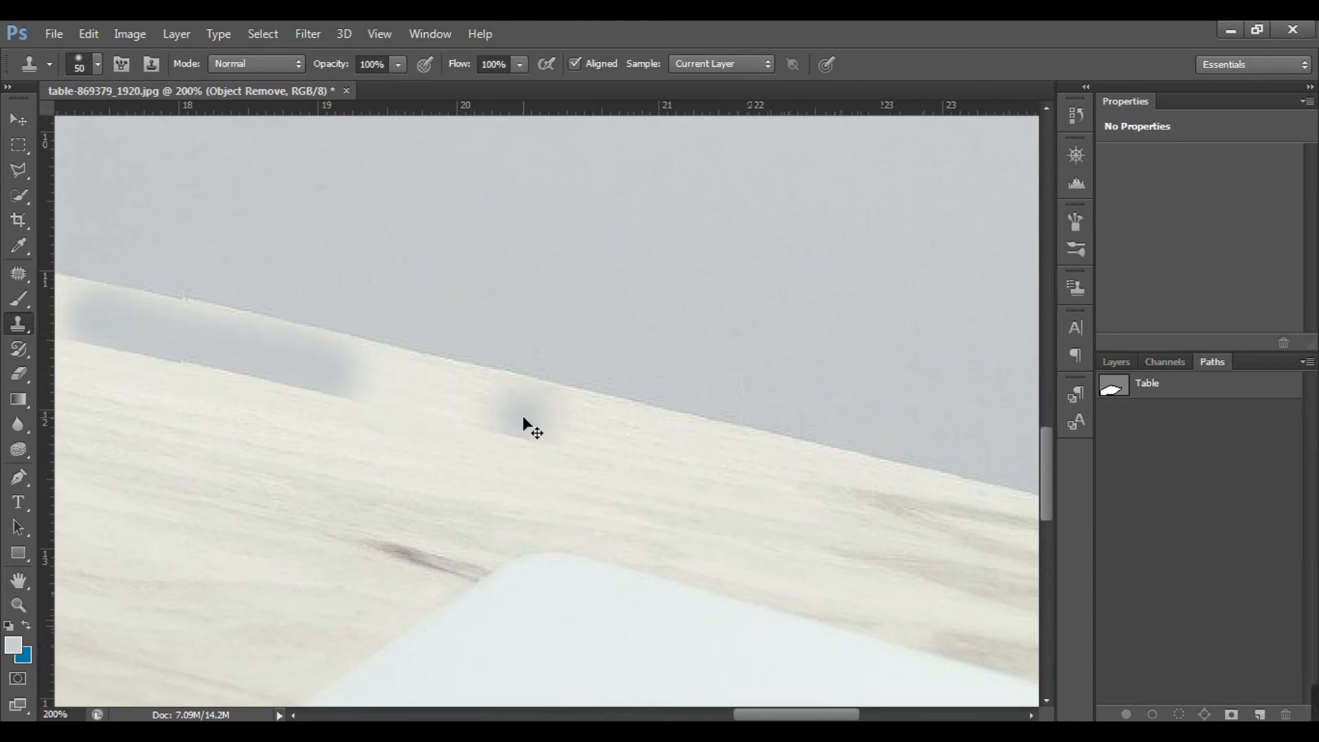
key("ctrl+z")
mouse_move(567, 437)
left_mouse_down()
mouse_move(318, 359)
mouse_move(369, 371)
mouse_move(229, 257)
mouse_move(520, 368)
left_mouse_up()
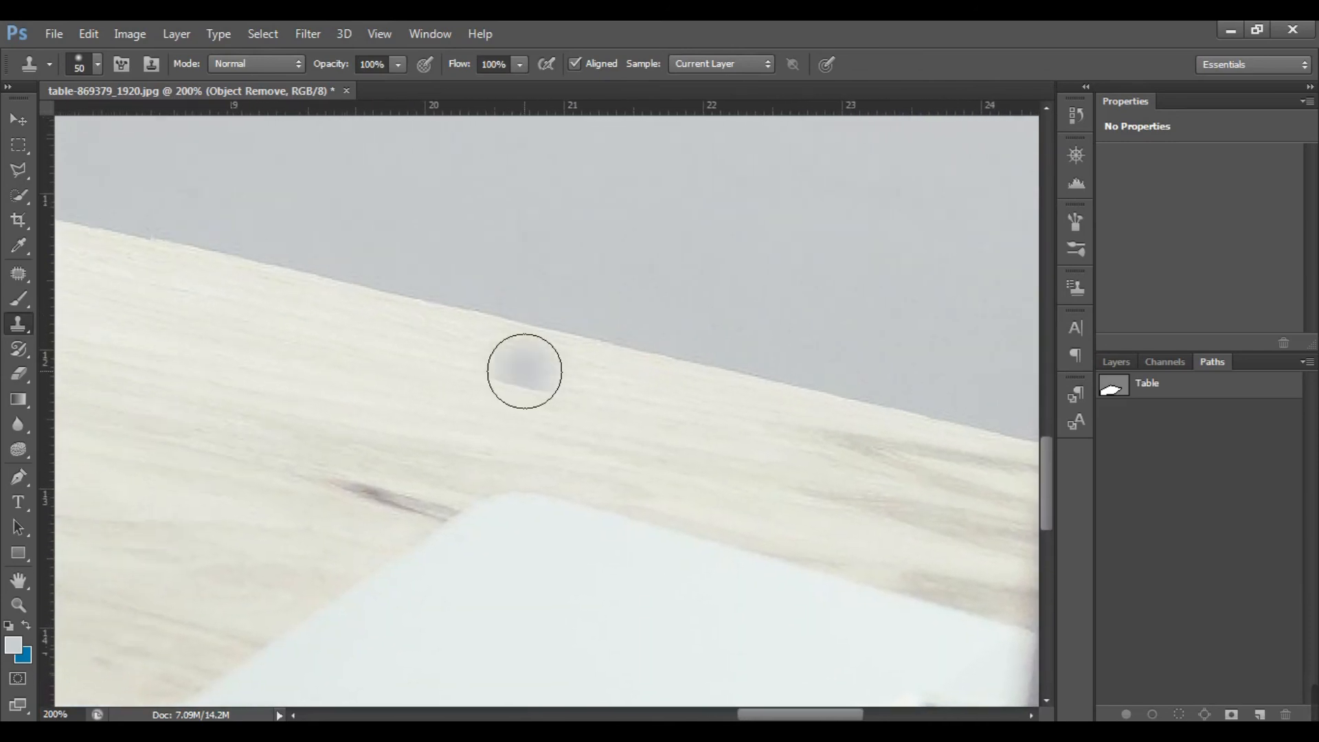
Switch to the Brush tool and sample wall grey c6cacd above the table's back edge as the foreground colour
key("ctrl+minus")
key("ctrl+minus")
mouse_move(524, 369)
left_mouse_down()
mouse_move(398, 383)
mouse_move(698, 348)
mouse_move(779, 353)
left_mouse_up()
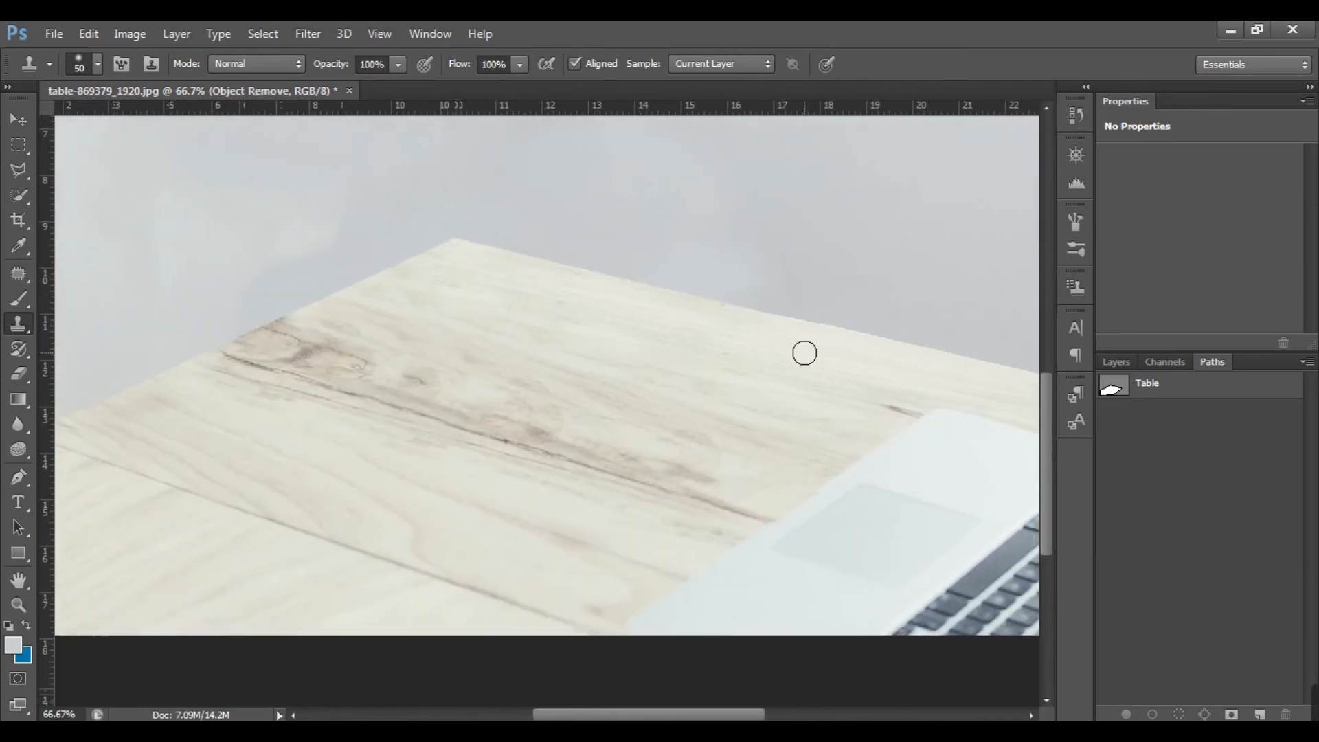
key("ctrl+plus")
left_click_drag(453, 291, 728, 534)
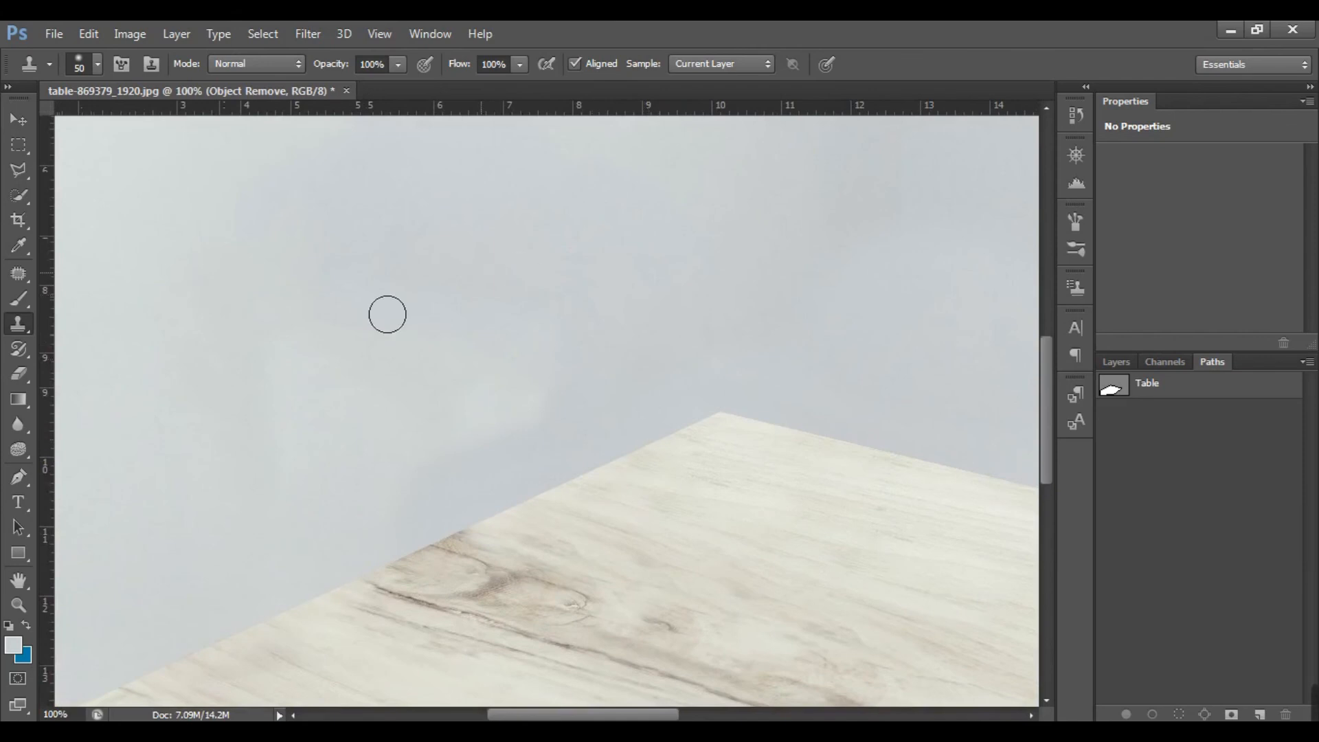
left_click(19, 300)
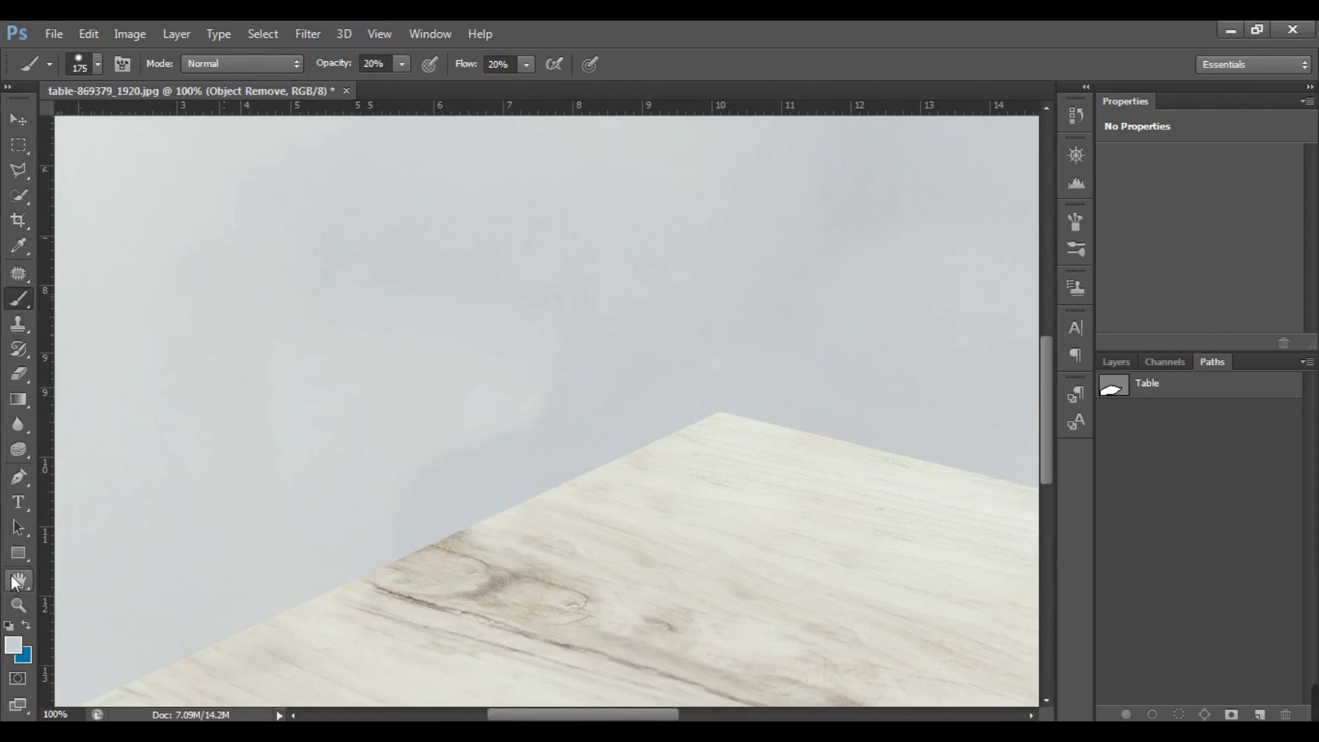
left_click(13, 646)
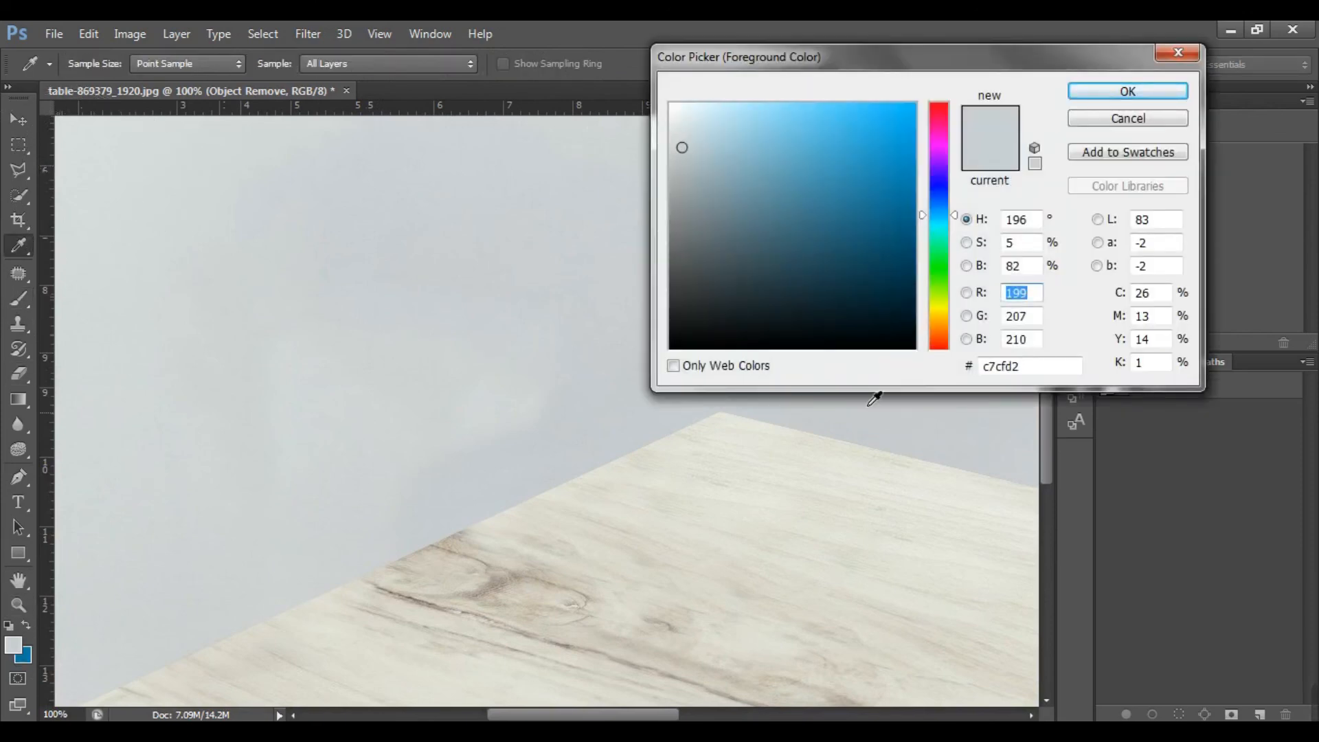
left_click(993, 416)
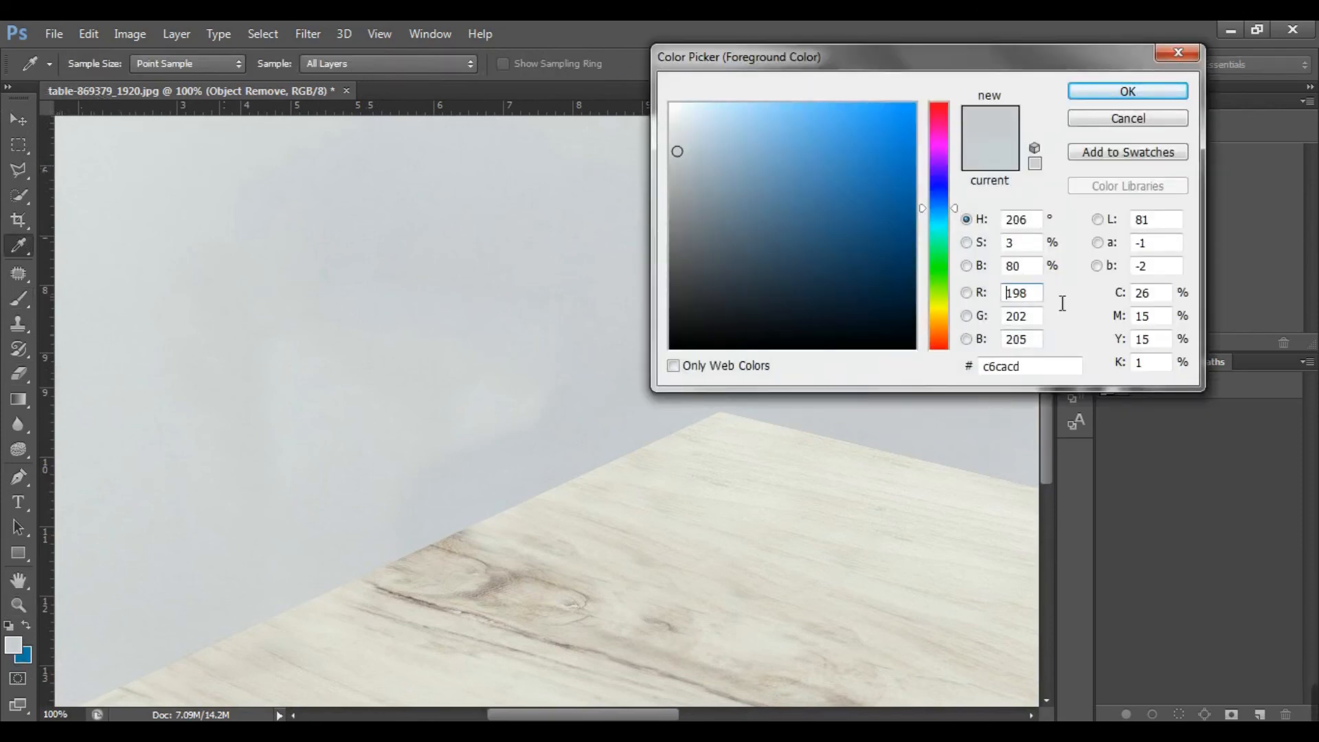
left_click(1120, 94)
Paint over the uneven wall patches above the table with a 60 px brush at 20% opacity and 20% flow
key("bracketleft")
key("bracketleft")
key("bracketleft")
key("bracketleft")
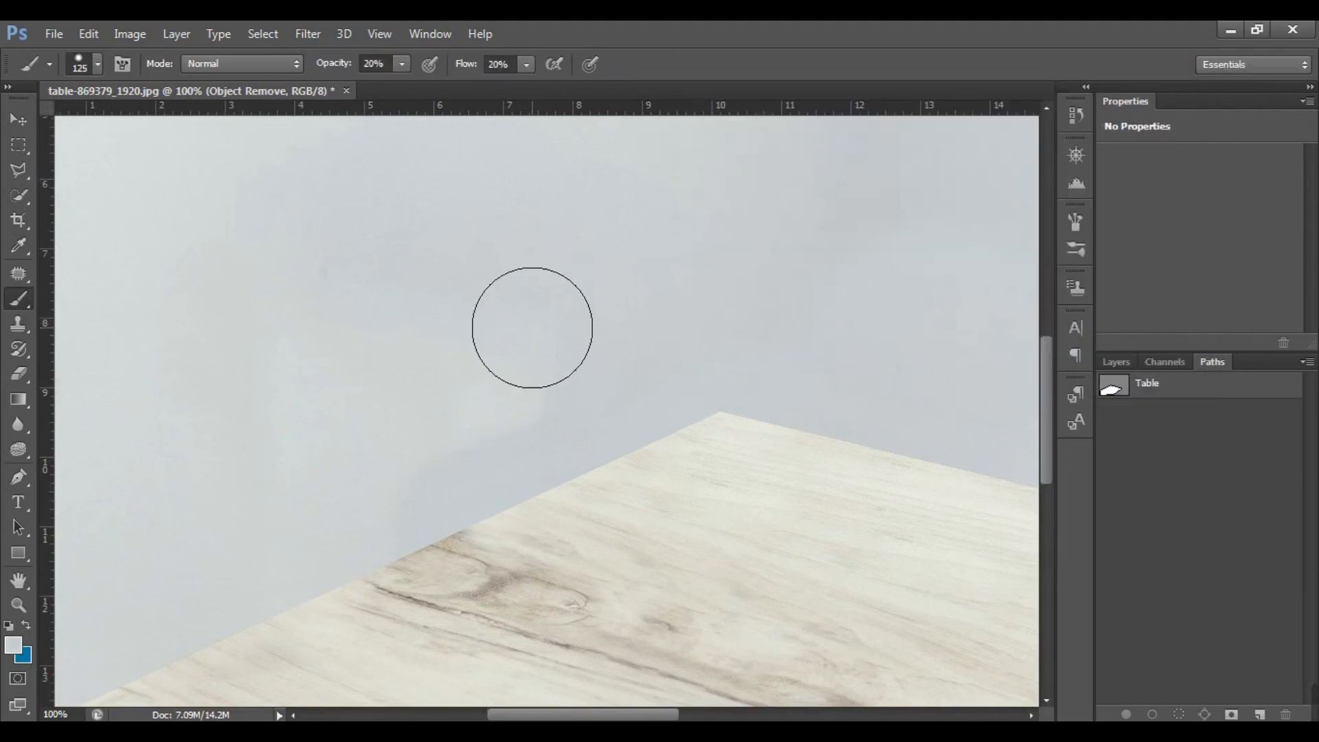
key("bracketleft")
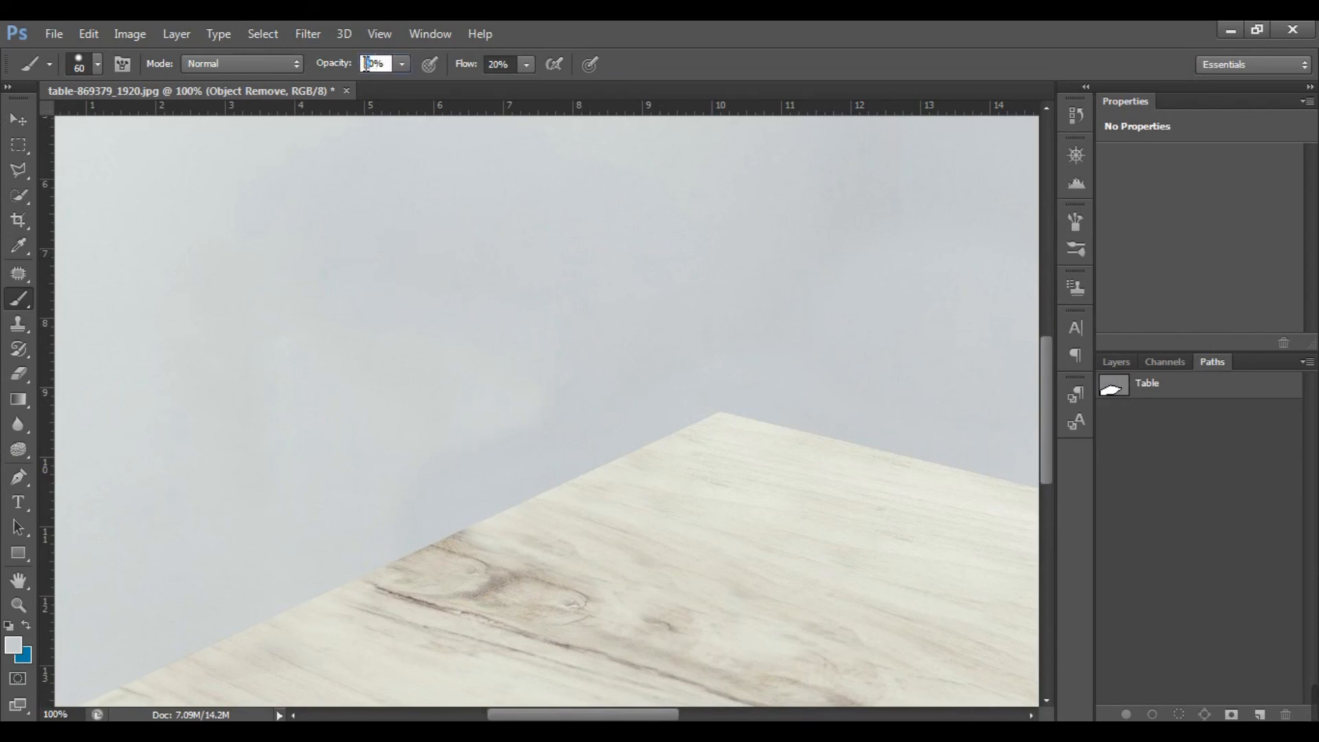
left_click(499, 66)
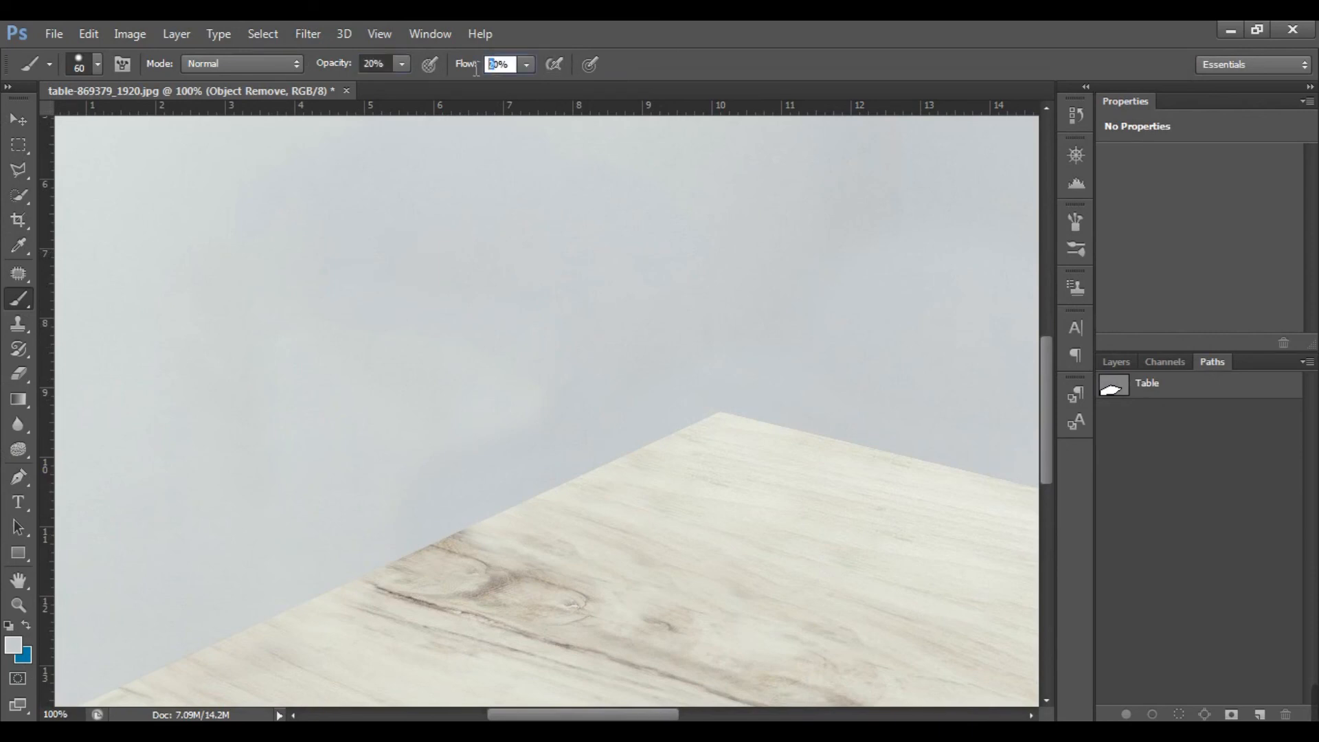
key("Return")
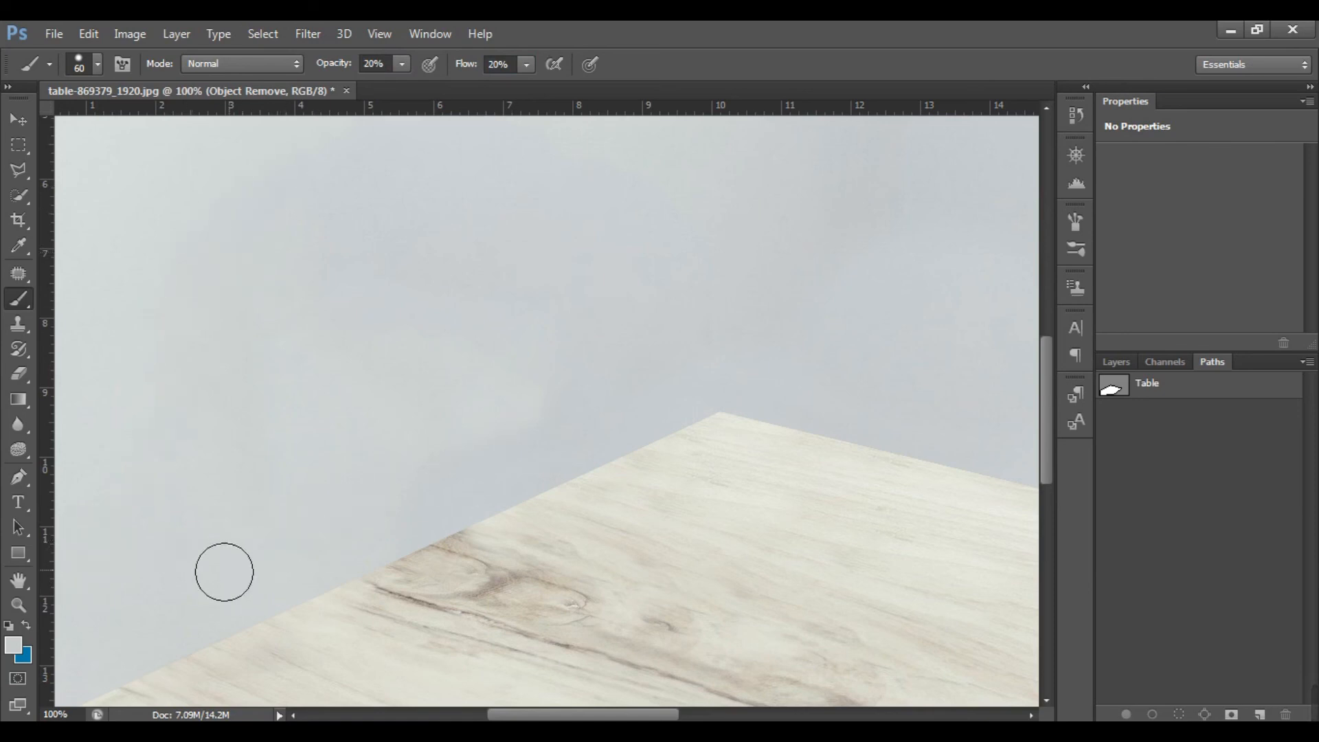
left_click_drag(560, 249, 626, 451)
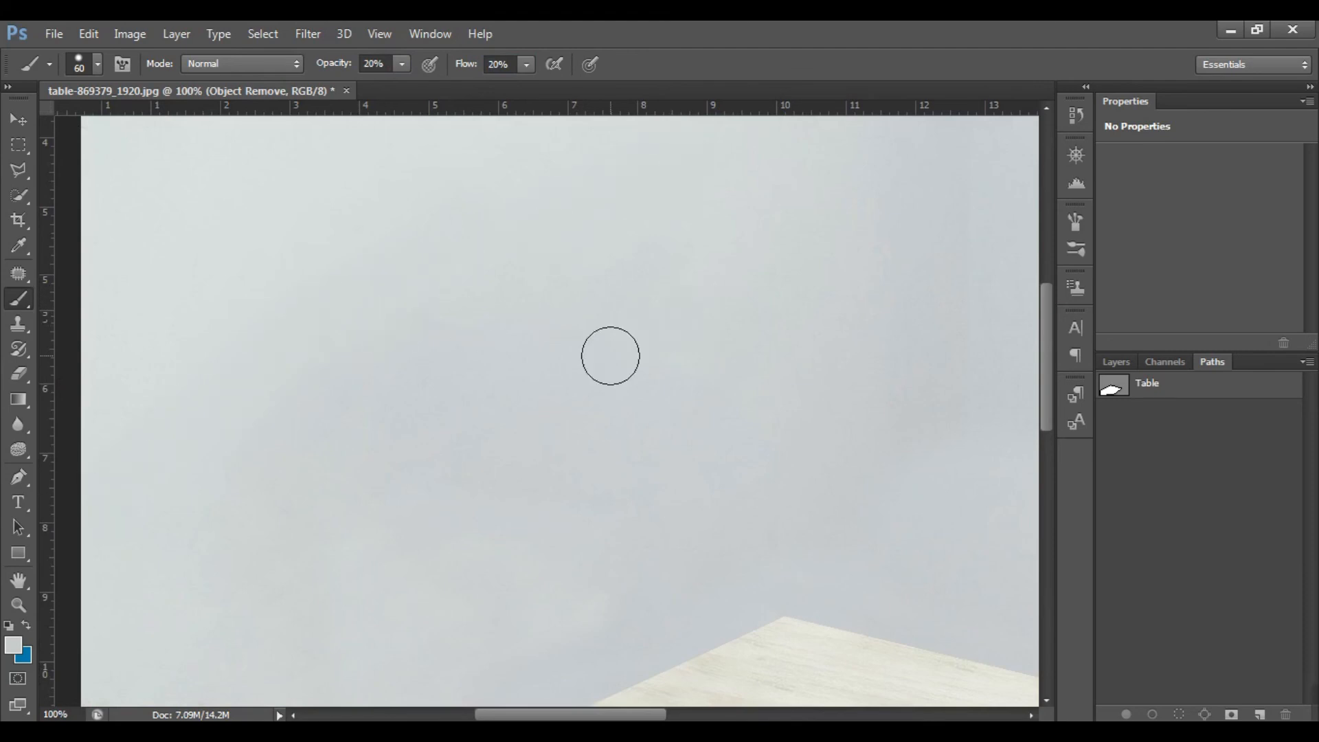
left_click_drag(969, 419, 514, 348)
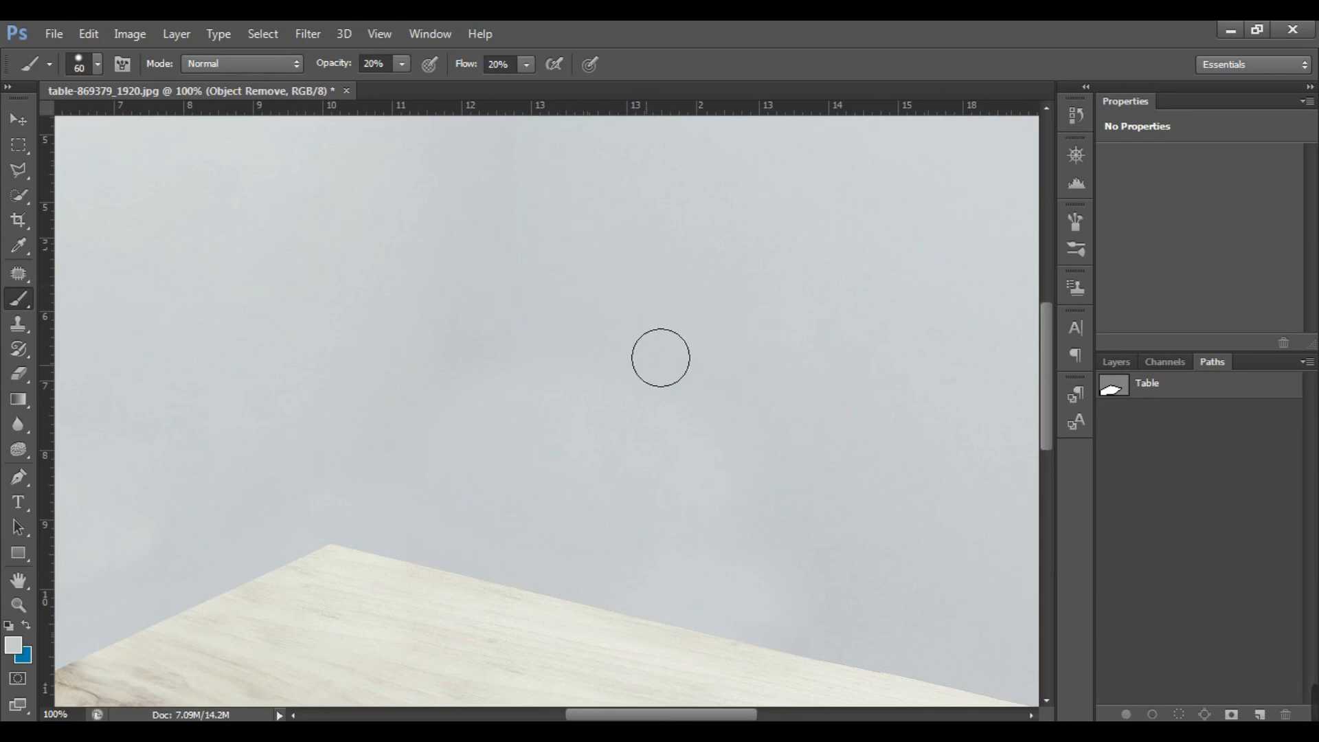
Sample lighter wall grey ced4d4 from the upper wall as the foreground colour and blend the patches above the far table corner
left_click(19, 649)
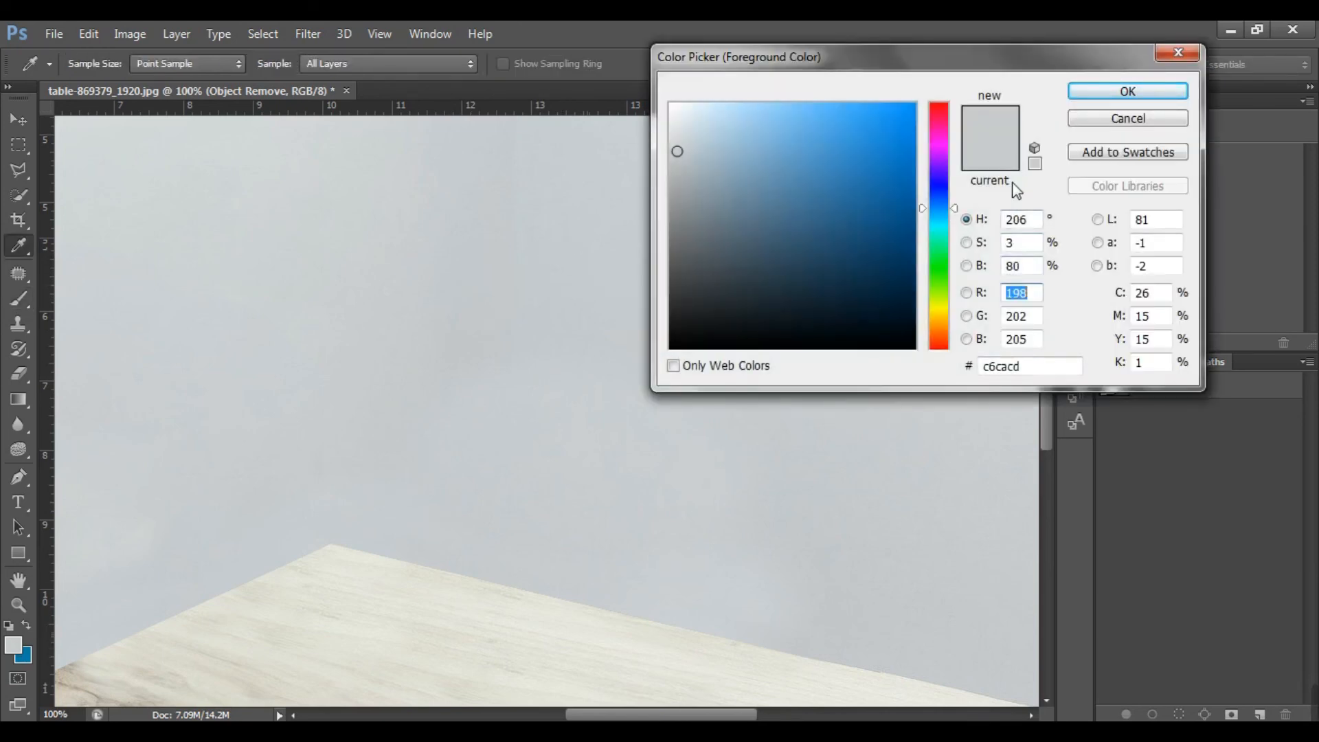
left_click(205, 185)
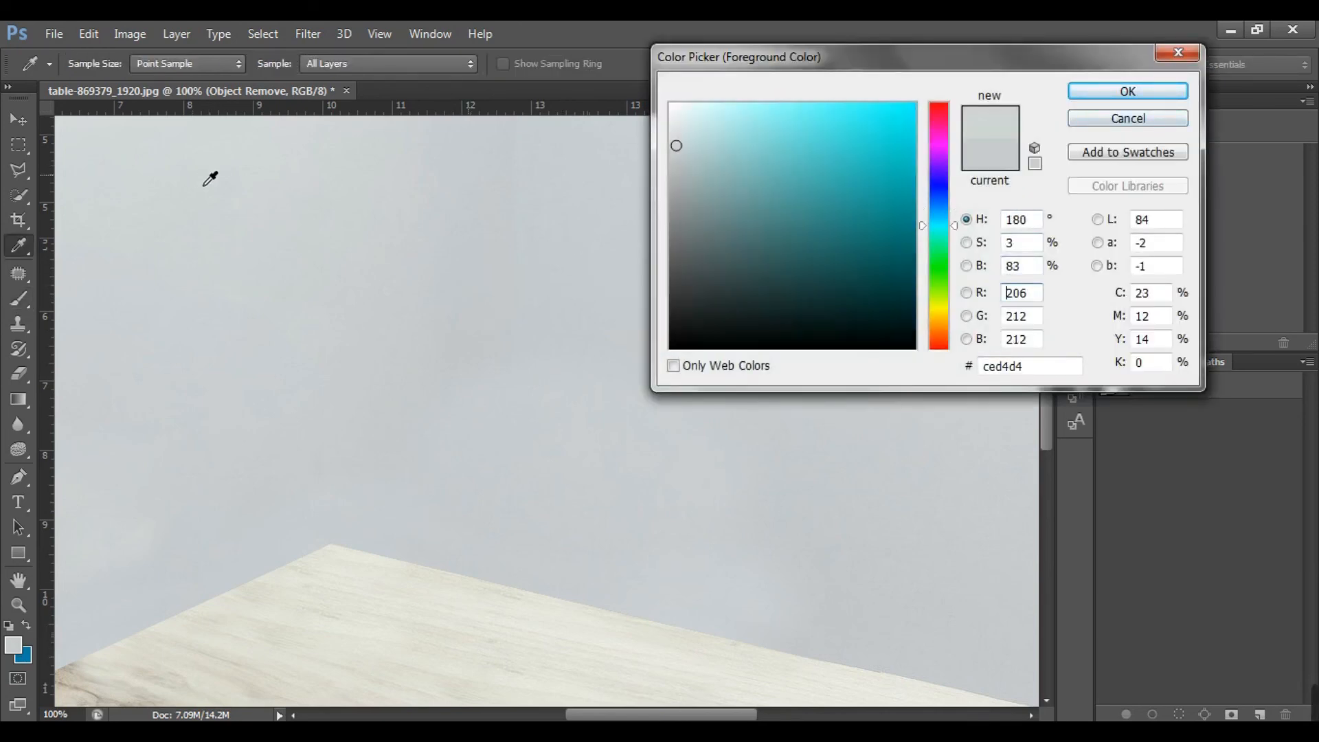
left_click(1083, 96)
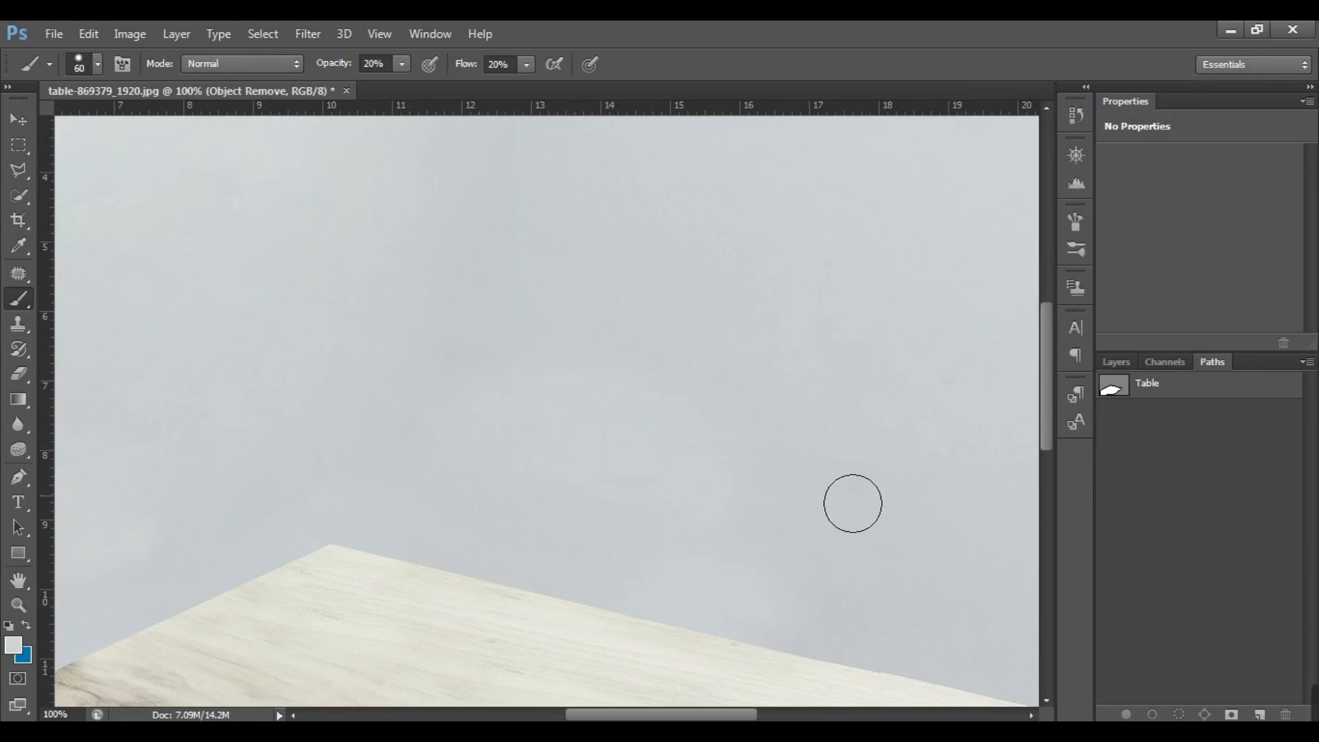
Sample a wall tone from the clean area further right as the foreground colour and brush over the patches above the back edge
left_click(13, 646)
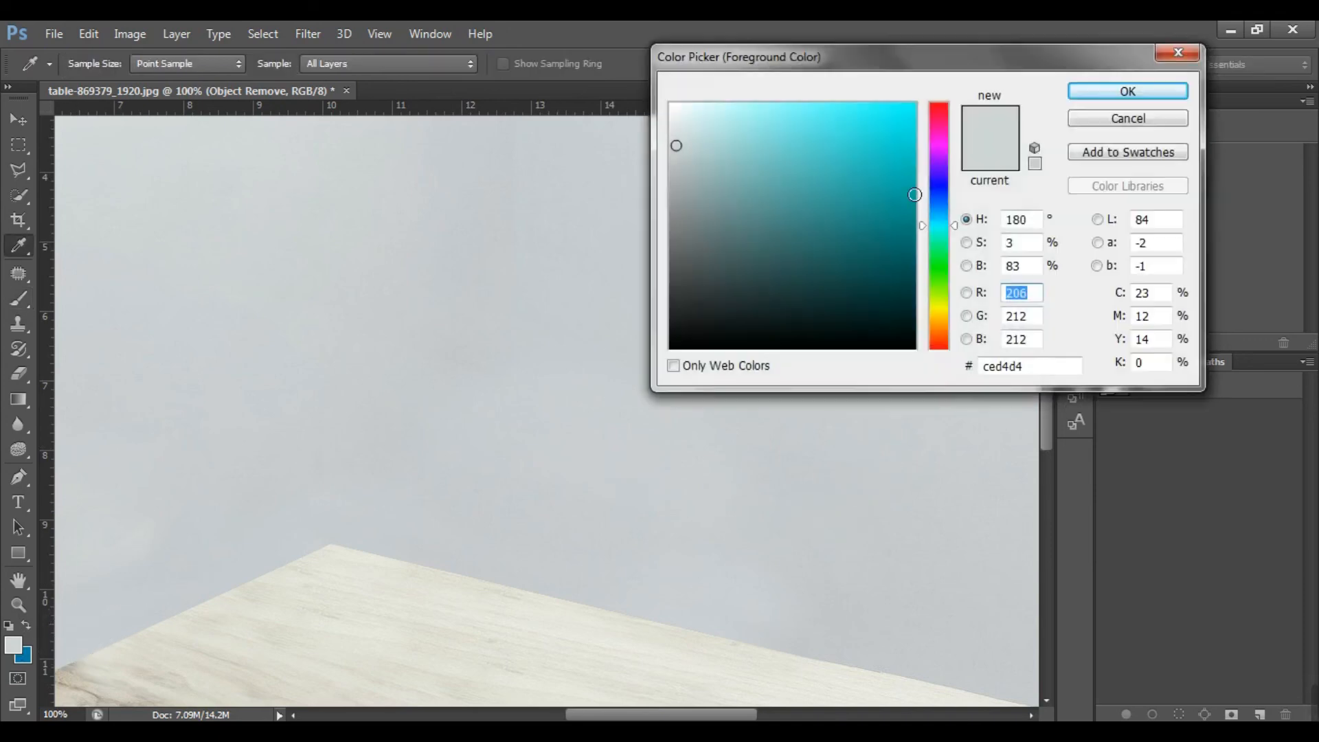
left_click_drag(947, 71, 450, 246)
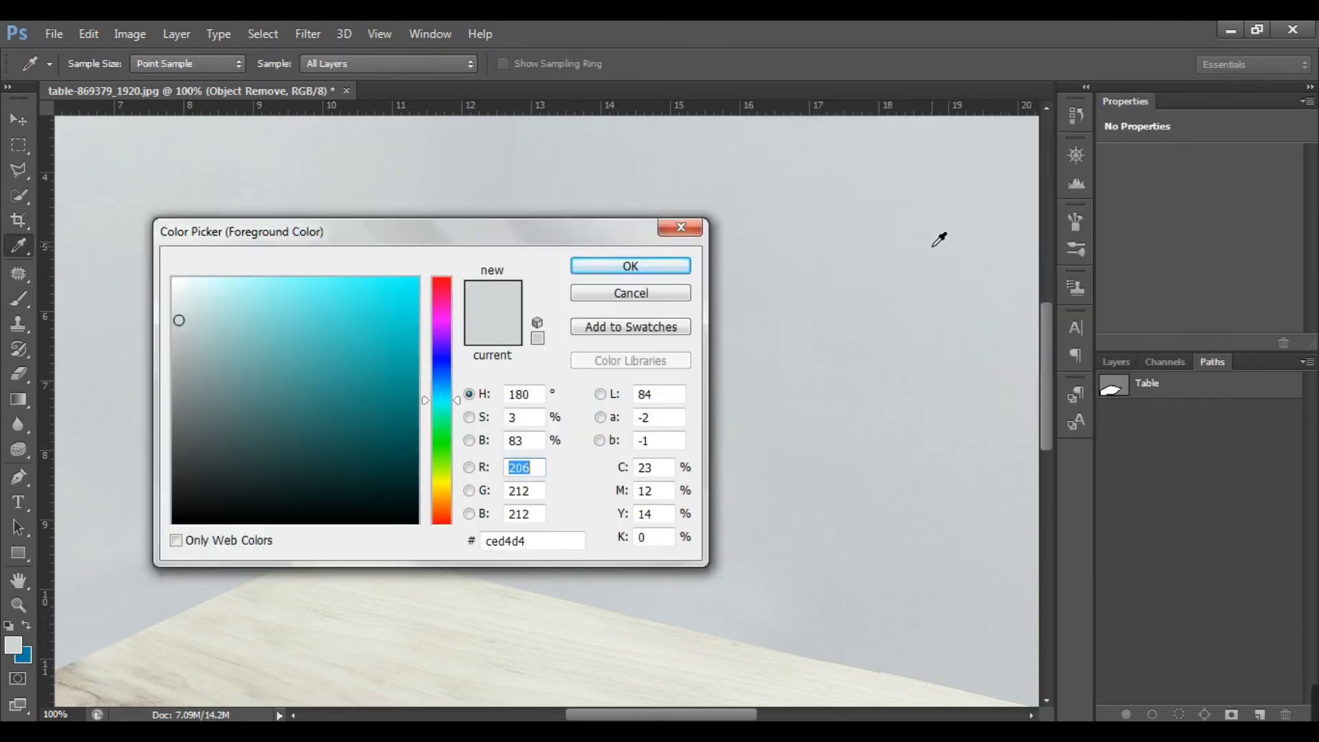
left_click(808, 273)
left_click(646, 272)
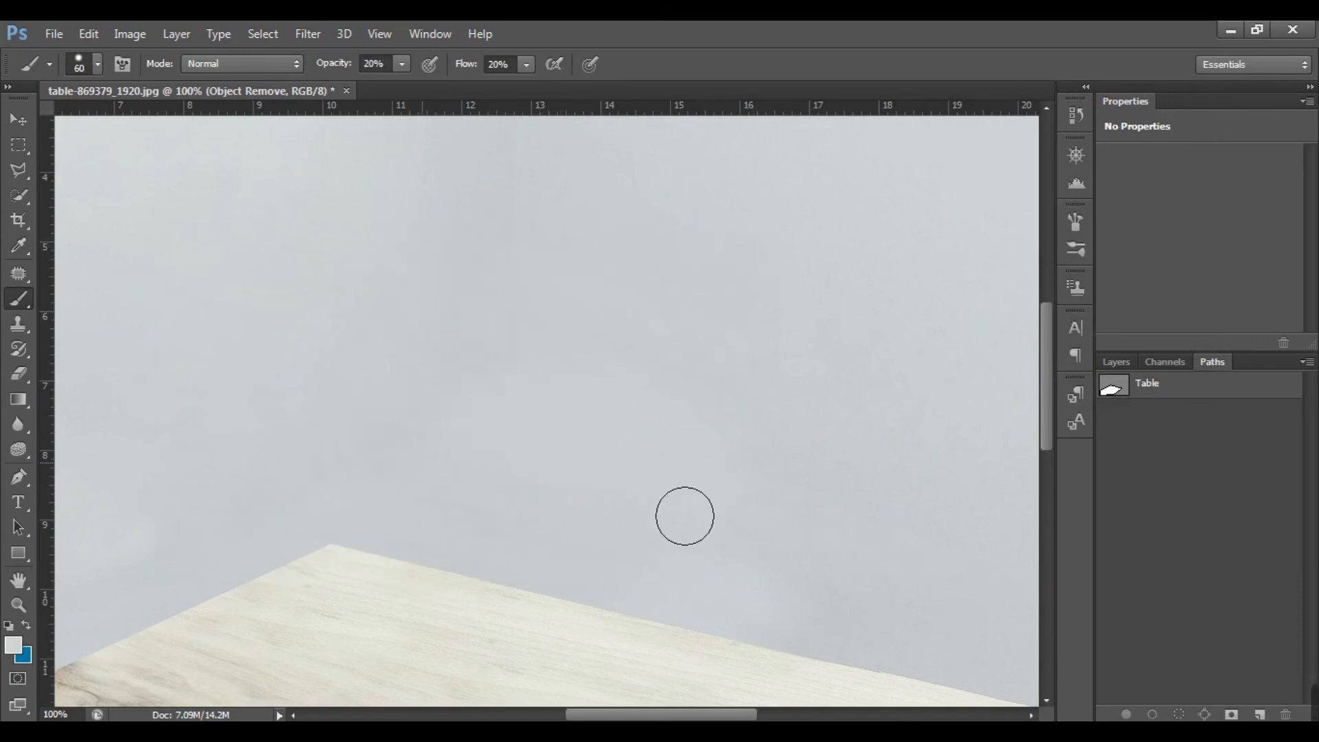
Compare the whole retouched photo with the original by hiding and showing the Object Remove layer
key("ctrl+minus")
key("ctrl+minus")
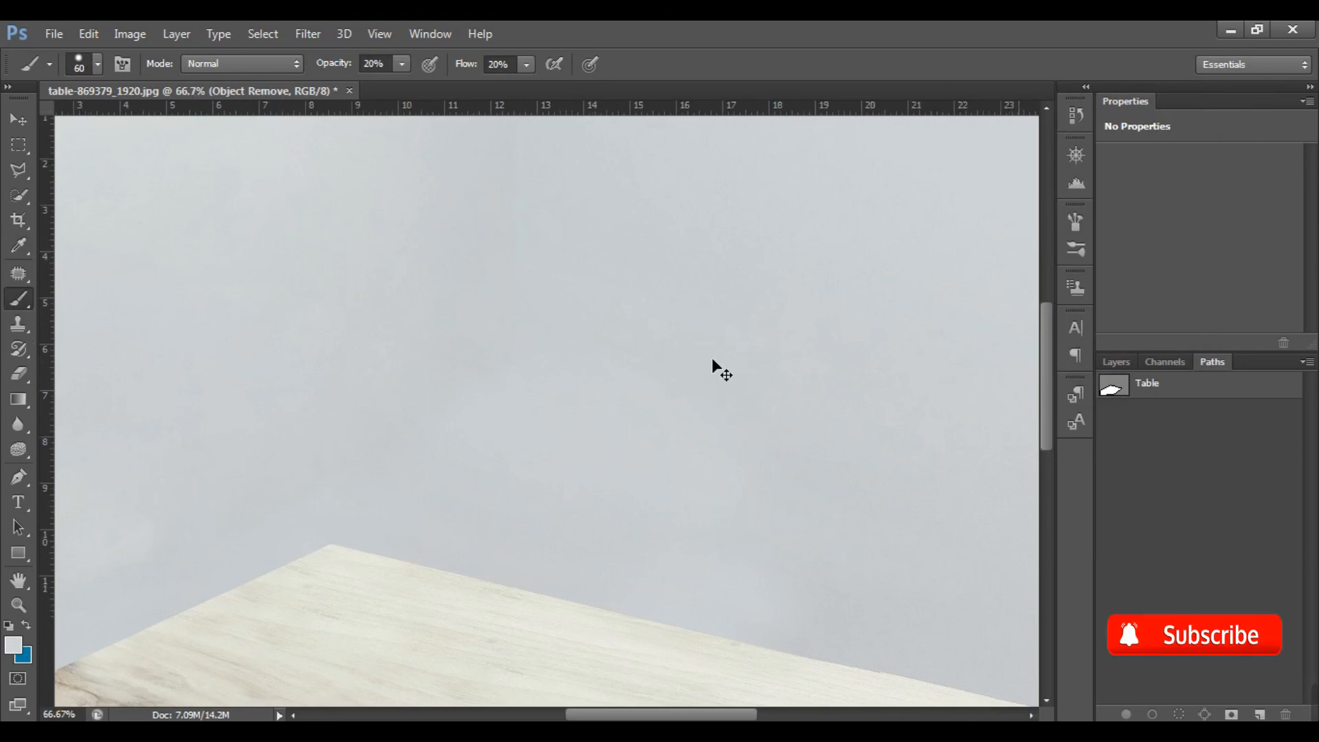
key("ctrl+minus")
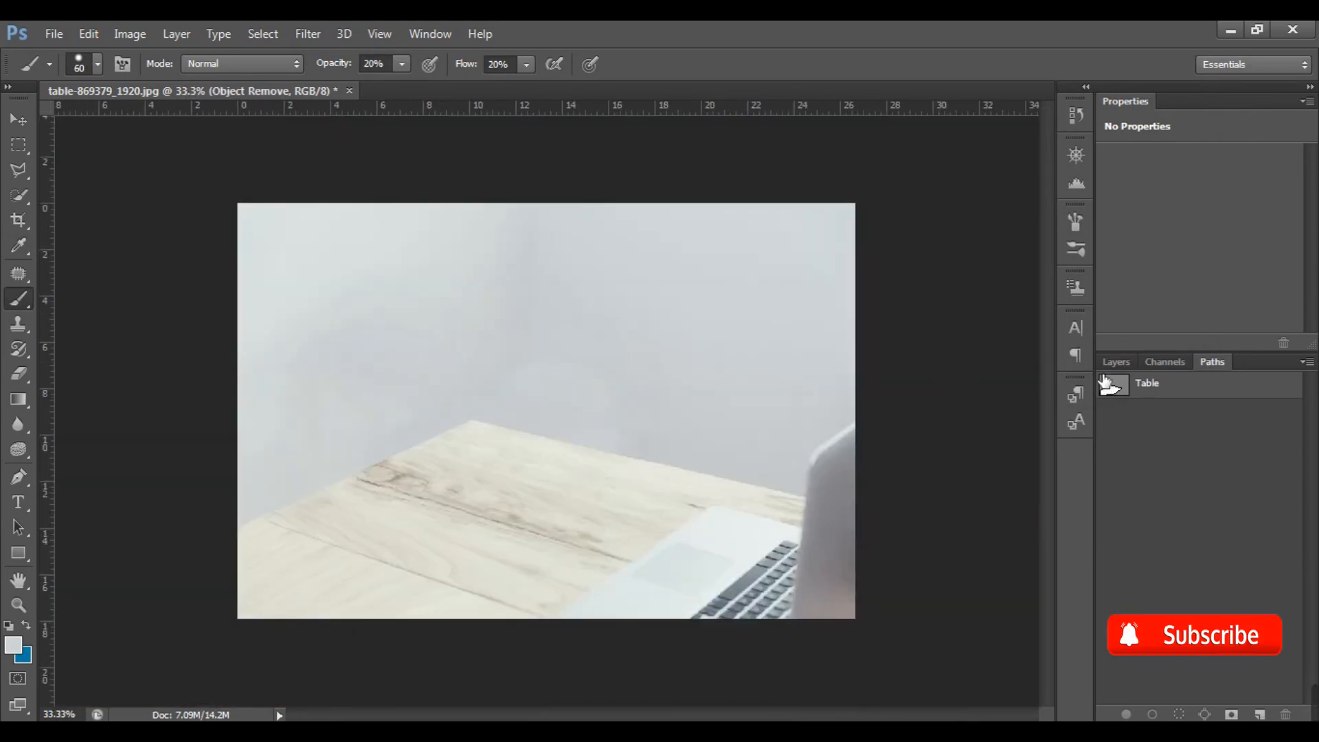
left_click(1116, 363)
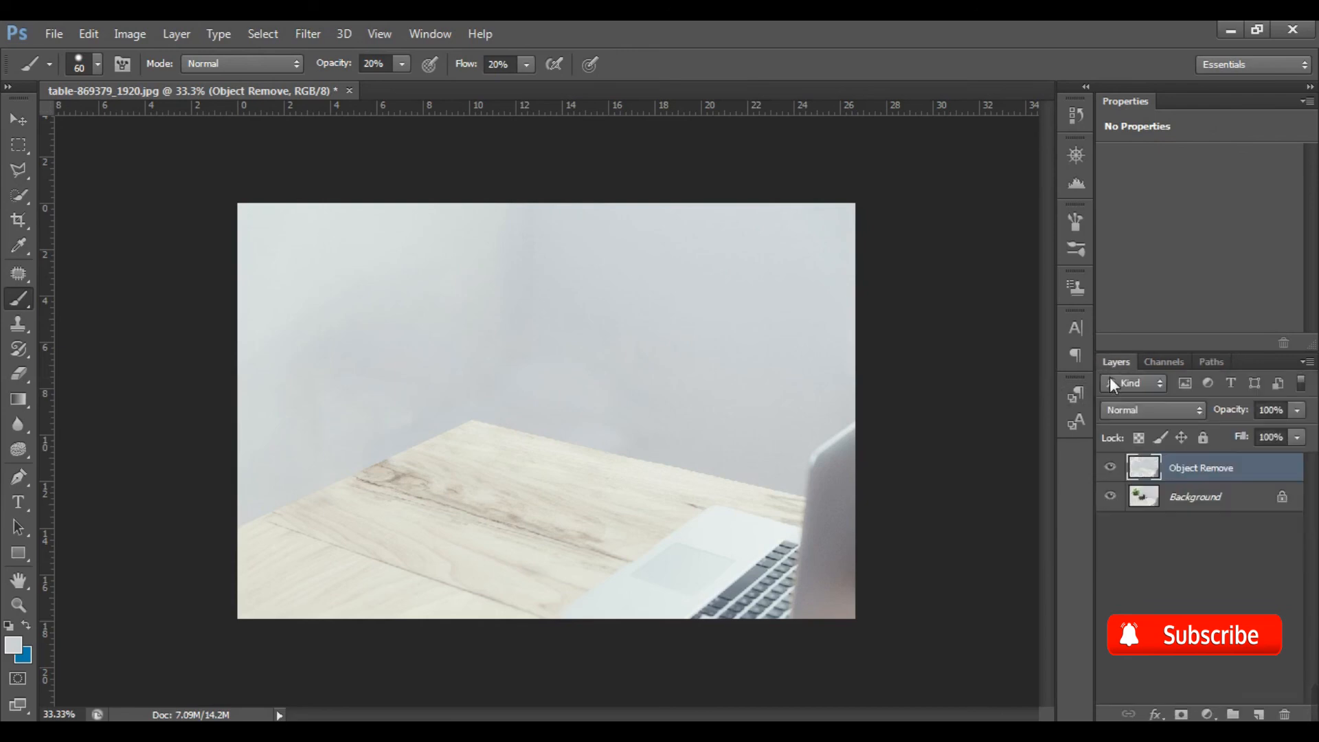
left_click(1111, 468)
left_click(1111, 469)
left_click(1110, 468)
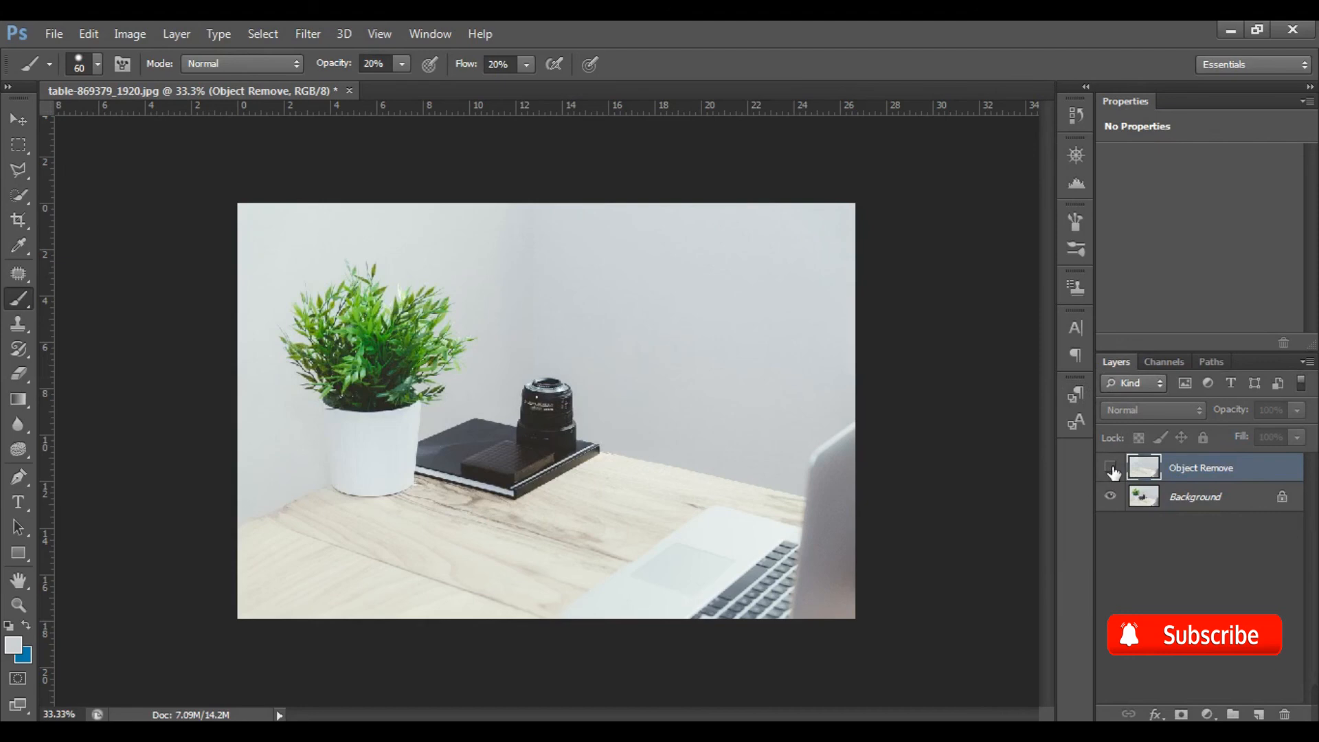
left_click(1111, 468)
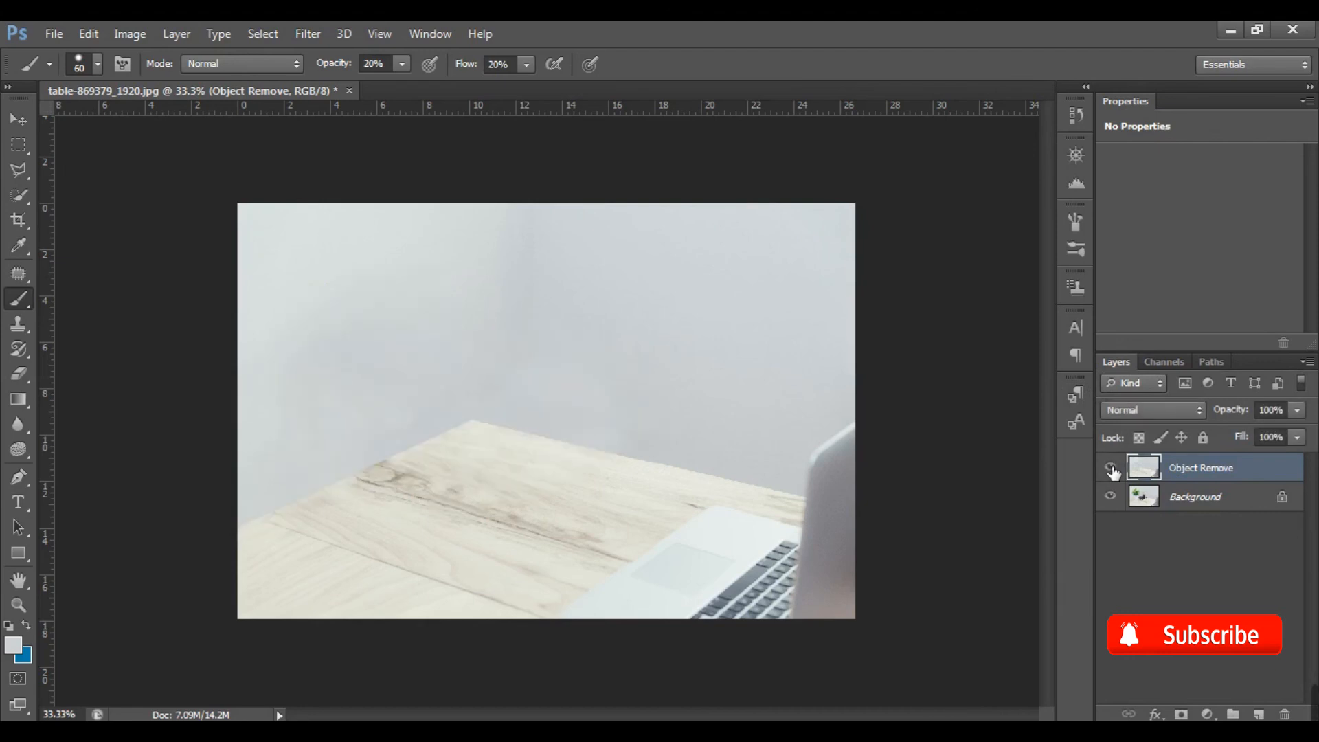